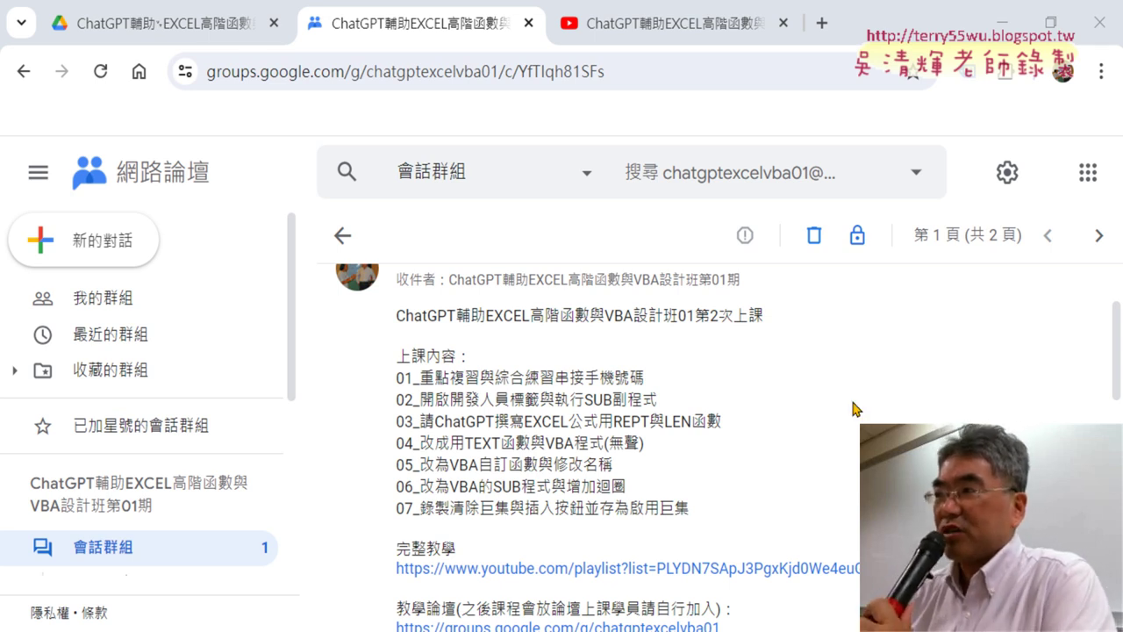
Highlight the 第2次上課 title and the phone-number exercise topic, then switch to the example-files folder.
{"action": "left_click_drag", "start_coordinate": [696, 319], "coordinate": [763, 325]}
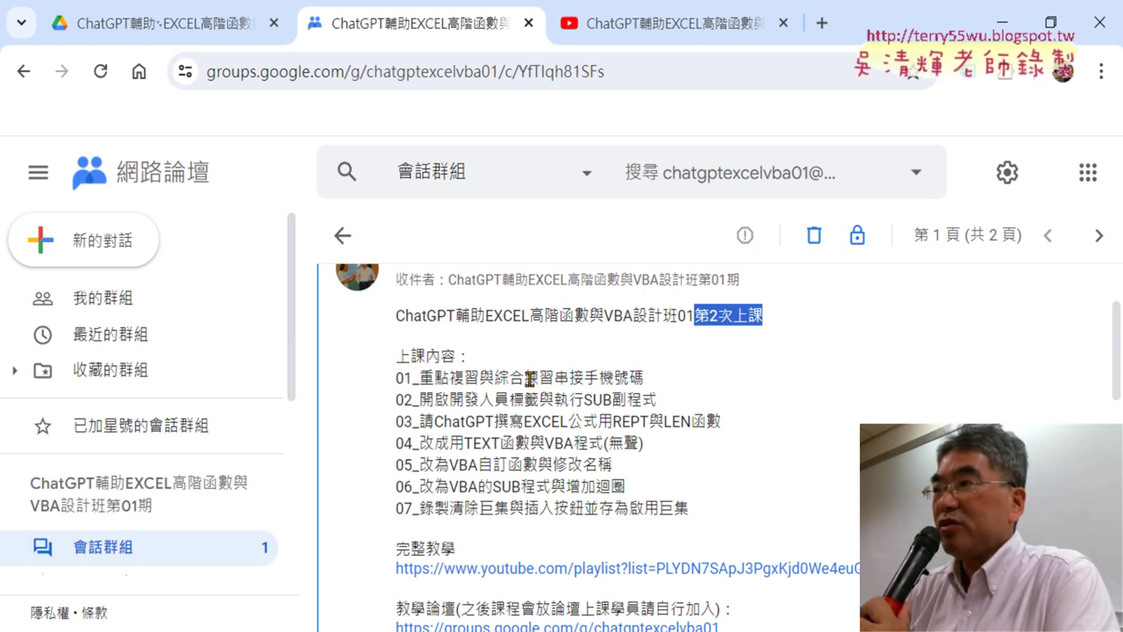
{"action": "left_click_drag", "start_coordinate": [494, 378], "coordinate": [633, 378]}
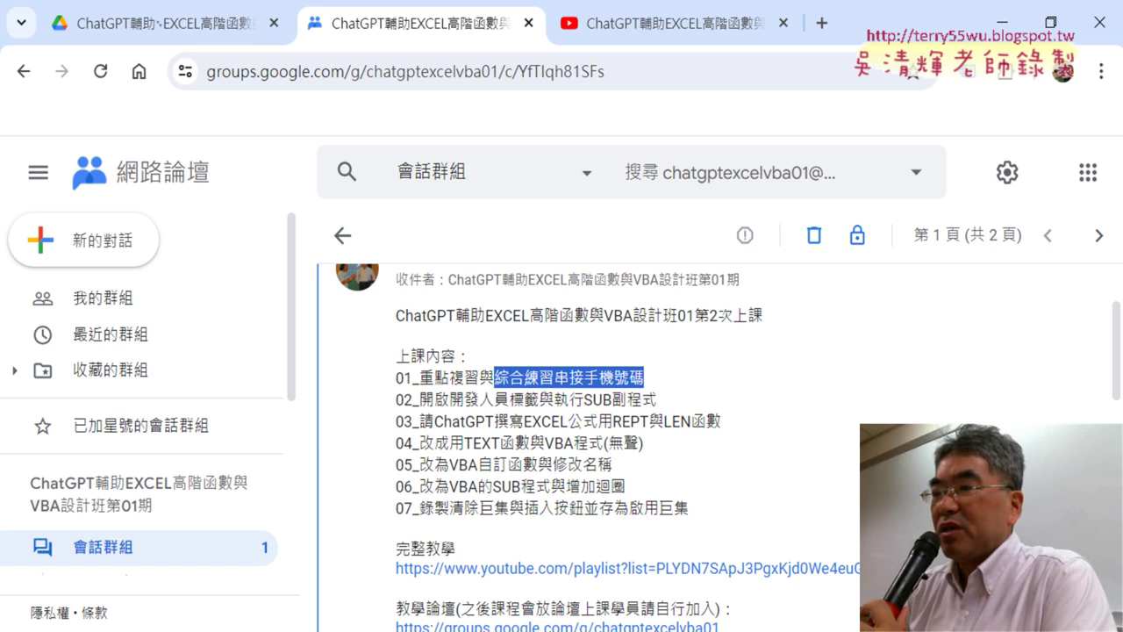
{"action": "key", "text": "alt+Tab"}
Turn on File name extensions so the 01文字與資料函數 .xlsm and .xls workbooks can be told apart.
{"action": "left_click", "coordinate": [283, 193]}
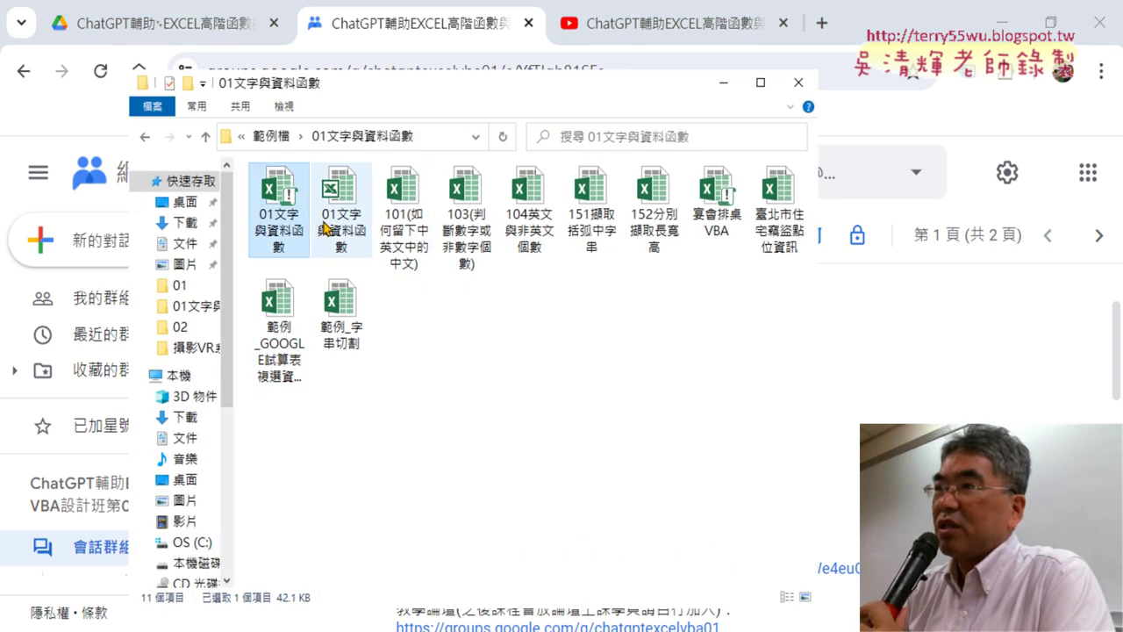
{"action": "left_click", "coordinate": [283, 106]}
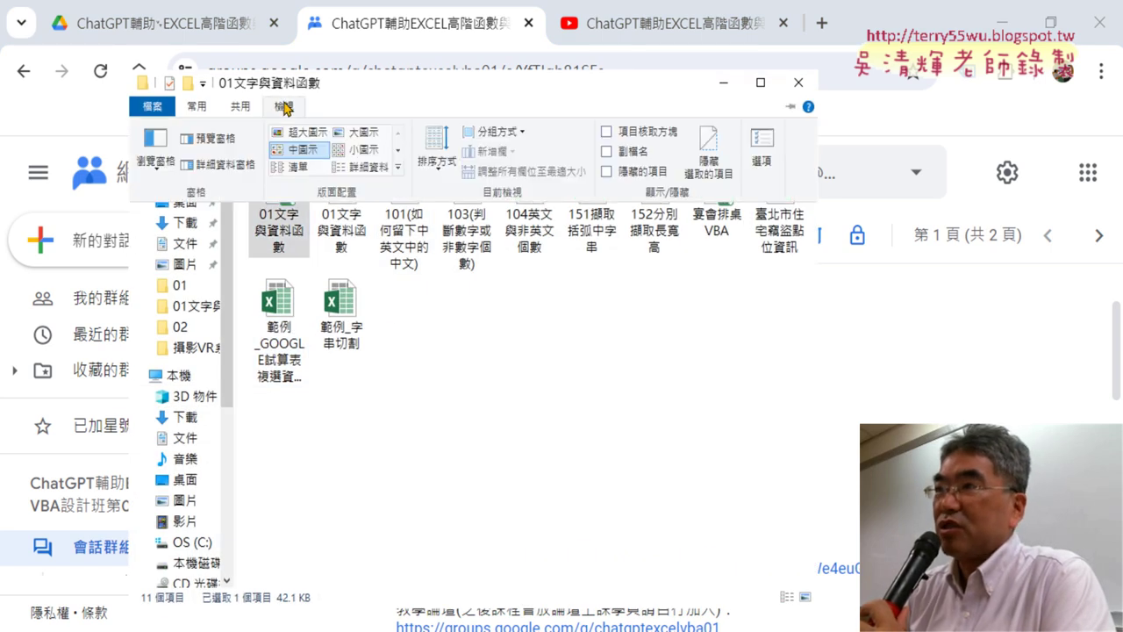
{"action": "left_click", "coordinate": [461, 353]}
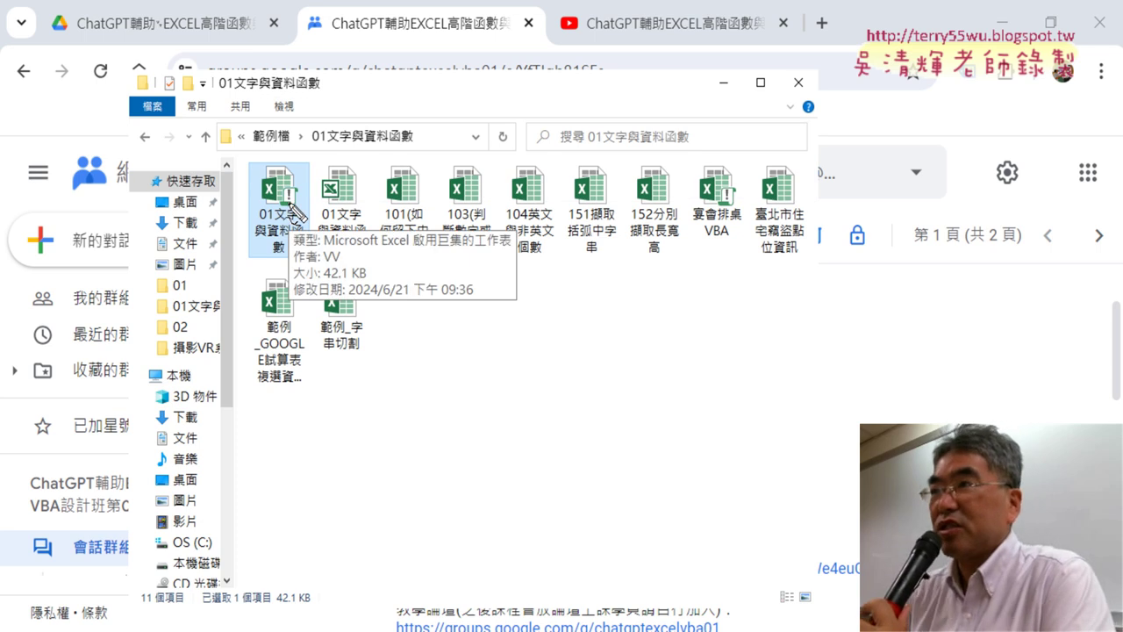
{"action": "mouse_move", "coordinate": [303, 223]}
{"action": "left_mouse_down"}
{"action": "mouse_move", "coordinate": [294, 179]}
{"action": "mouse_move", "coordinate": [307, 221]}
{"action": "left_mouse_up"}
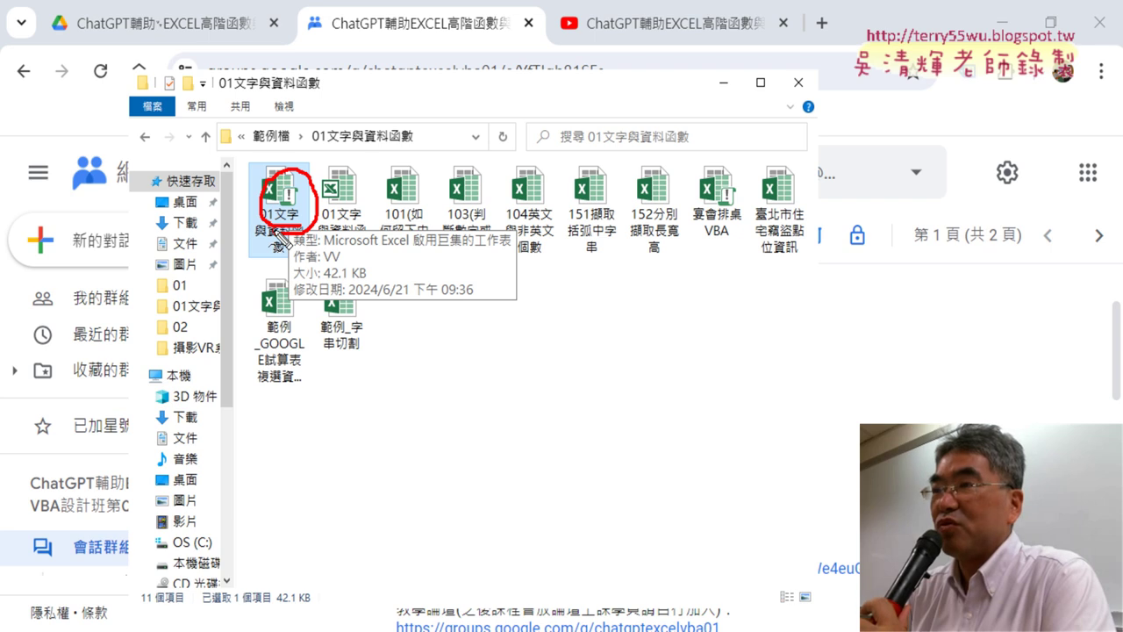
{"action": "mouse_move", "coordinate": [312, 270]}
{"action": "left_mouse_down"}
{"action": "mouse_move", "coordinate": [265, 271]}
{"action": "mouse_move", "coordinate": [230, 167]}
{"action": "mouse_move", "coordinate": [320, 148]}
{"action": "mouse_move", "coordinate": [323, 264]}
{"action": "mouse_move", "coordinate": [312, 269]}
{"action": "left_mouse_up"}
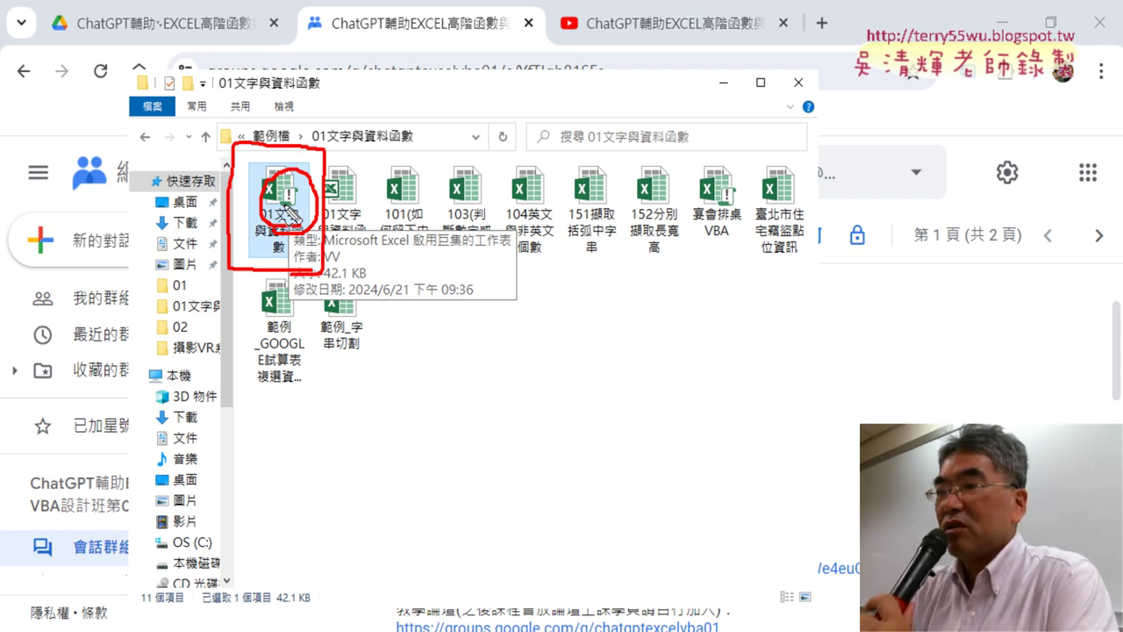
{"action": "key", "text": "Escape"}
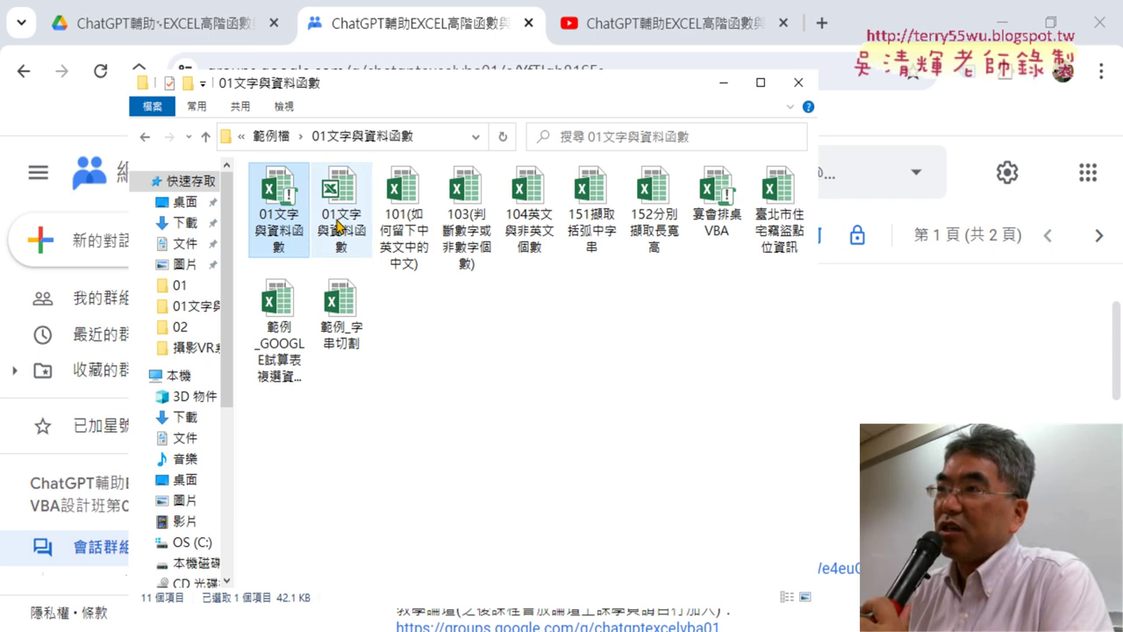
{"action": "left_click", "coordinate": [342, 244]}
{"action": "left_click", "coordinate": [293, 226]}
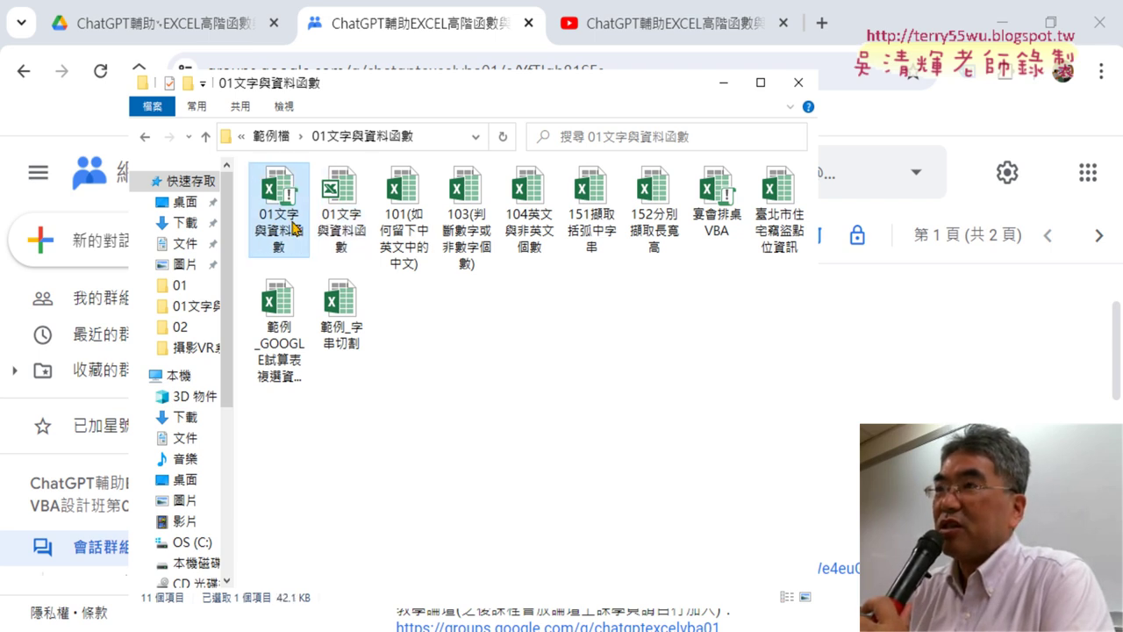
{"action": "left_click", "coordinate": [284, 106]}
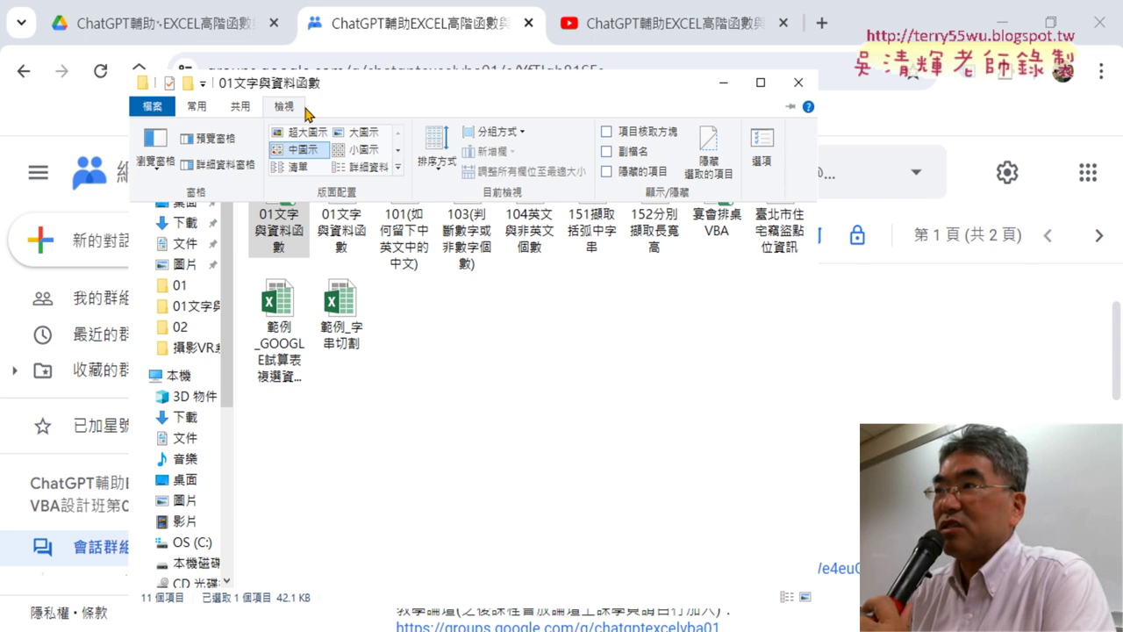
{"action": "left_click", "coordinate": [605, 151]}
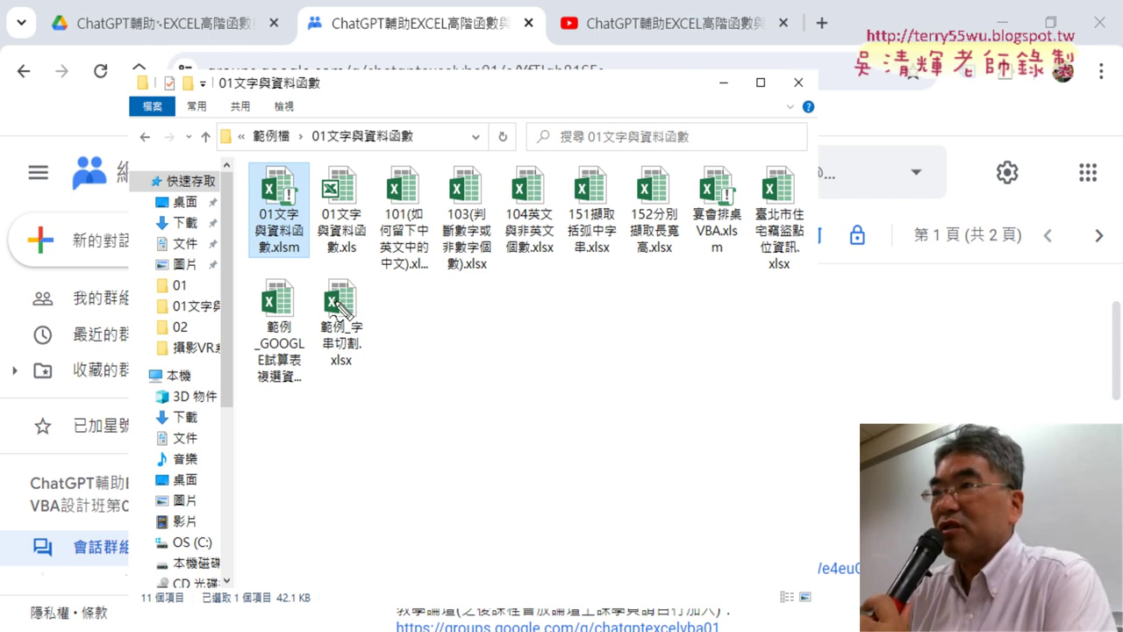
{"action": "mouse_move", "coordinate": [302, 258]}
{"action": "left_mouse_down"}
{"action": "mouse_move", "coordinate": [282, 231]}
{"action": "mouse_move", "coordinate": [304, 263]}
{"action": "left_mouse_up"}
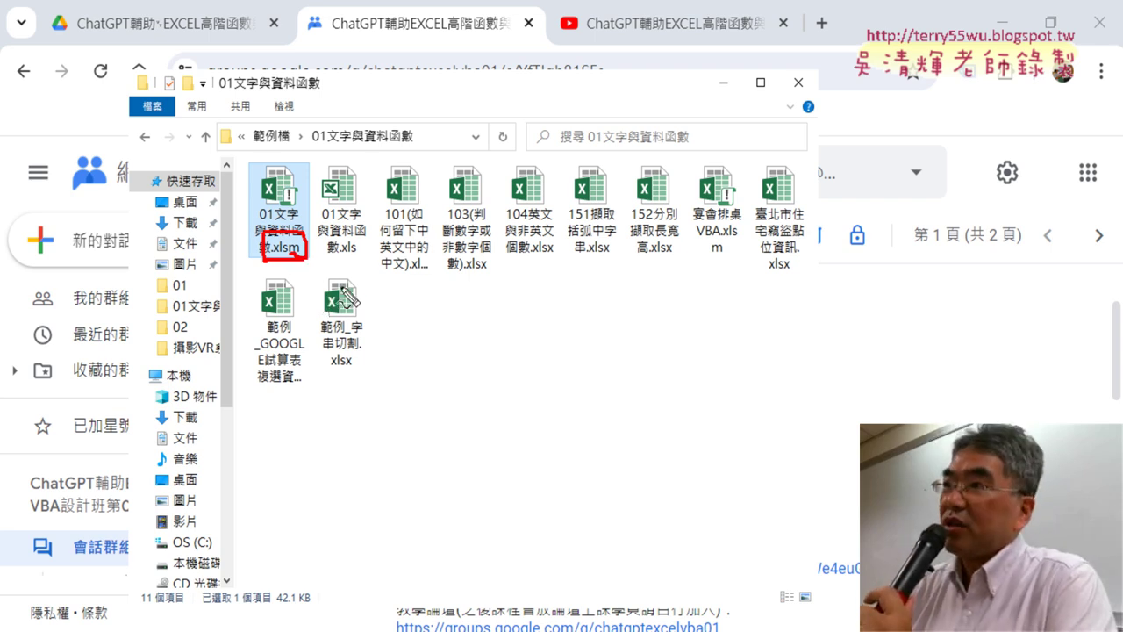
{"action": "mouse_move", "coordinate": [330, 248]}
{"action": "left_mouse_down"}
{"action": "mouse_move", "coordinate": [362, 259]}
{"action": "mouse_move", "coordinate": [365, 235]}
{"action": "mouse_move", "coordinate": [364, 258]}
{"action": "left_mouse_up"}
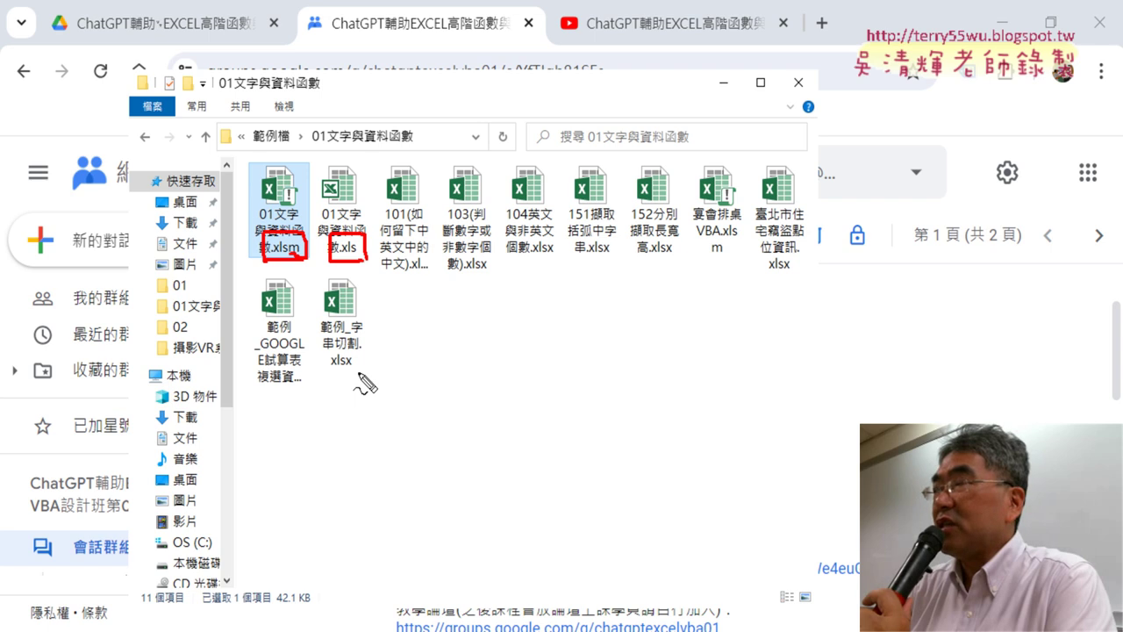
{"action": "left_click_drag", "start_coordinate": [360, 377], "coordinate": [370, 374]}
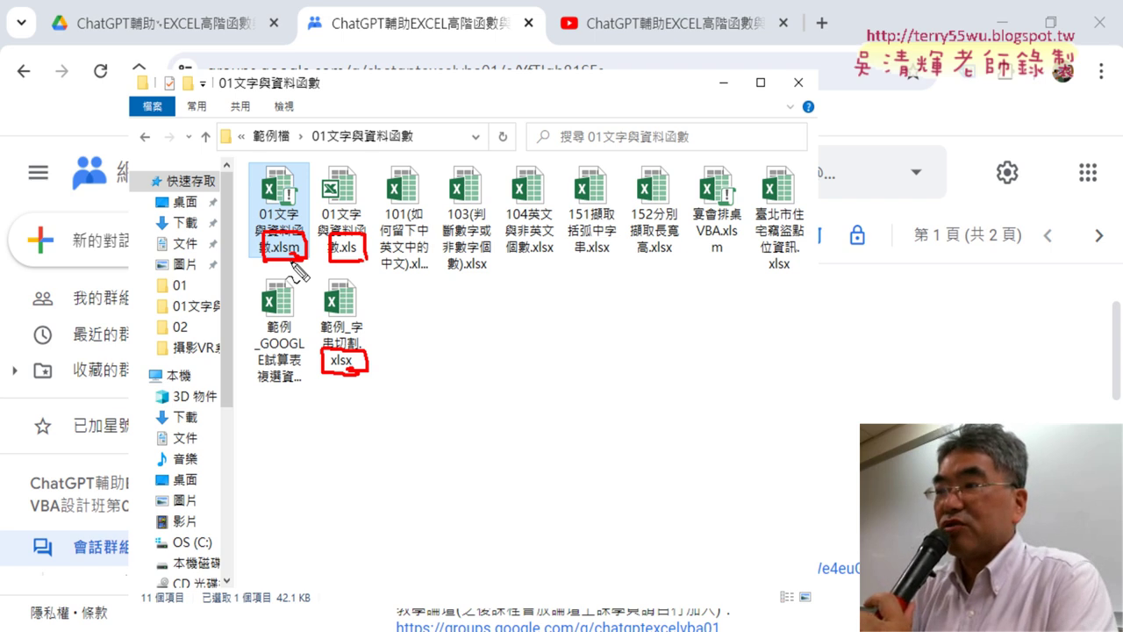
{"action": "key", "text": "Escape"}
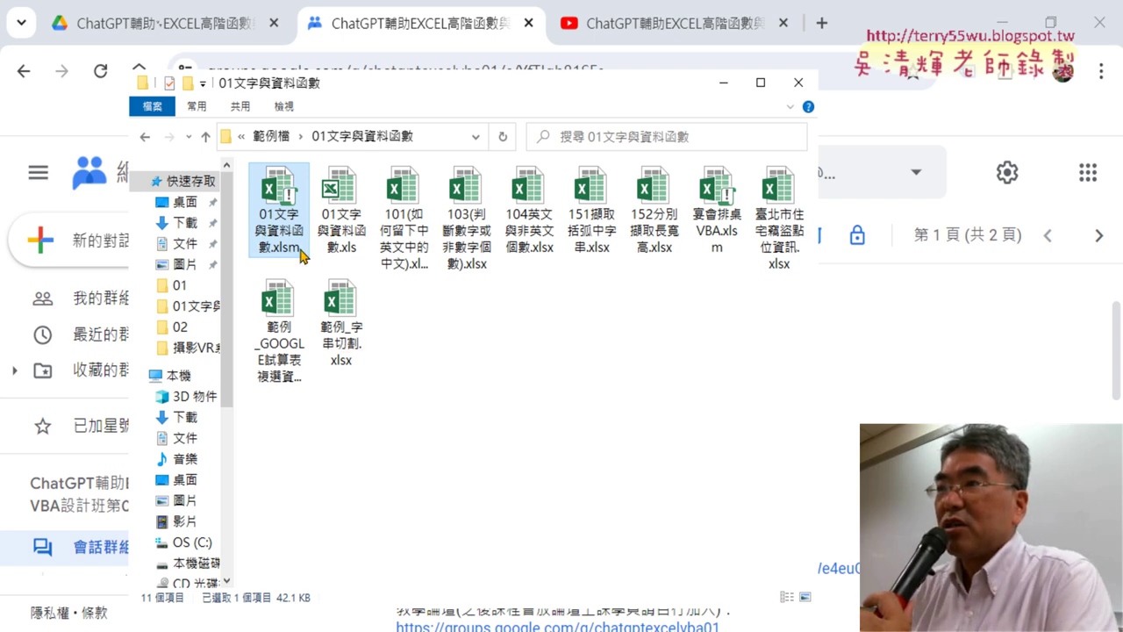
Open 01文字與資料函數.xlsm and view the REPT sheet's star-rating formula in C3.
{"action": "double_click", "coordinate": [279, 228]}
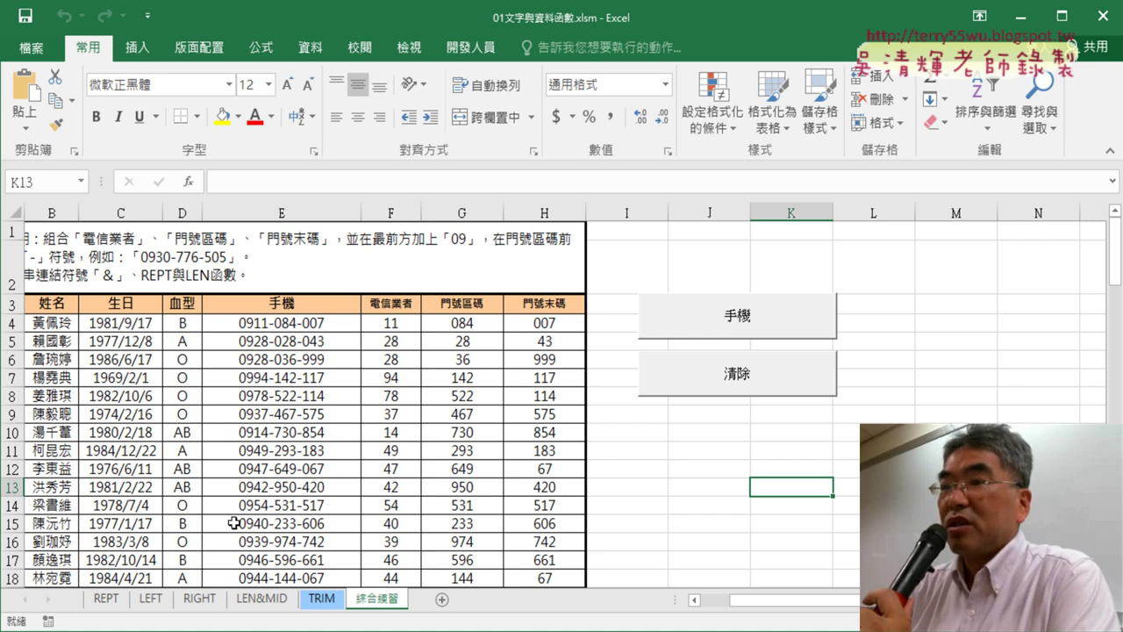
{"action": "left_click", "coordinate": [106, 598]}
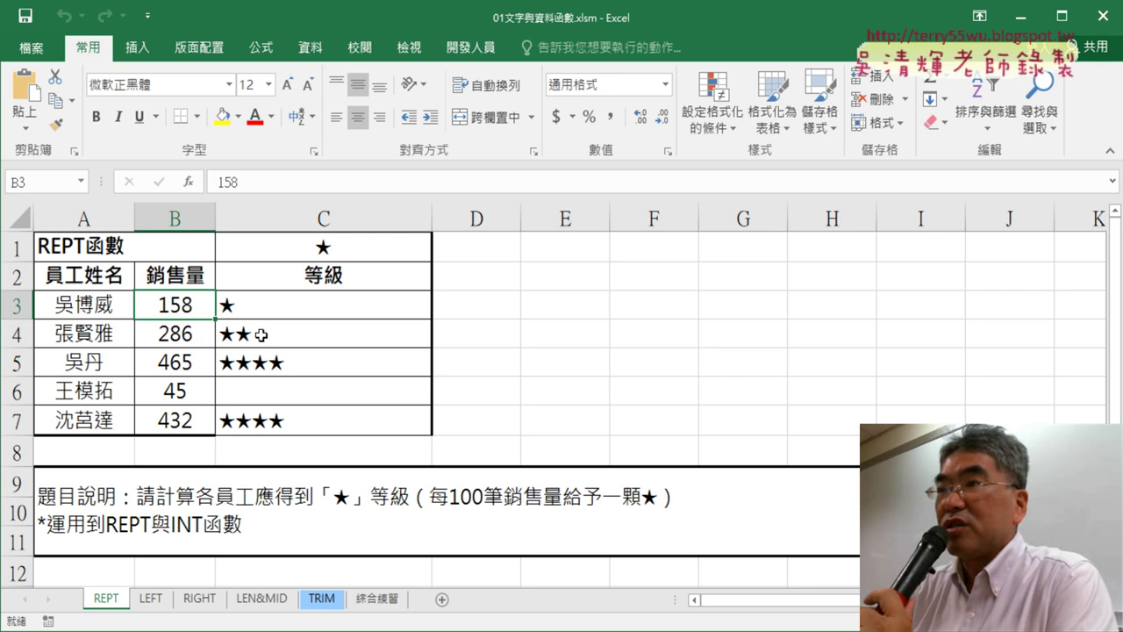
{"action": "left_click", "coordinate": [274, 305]}
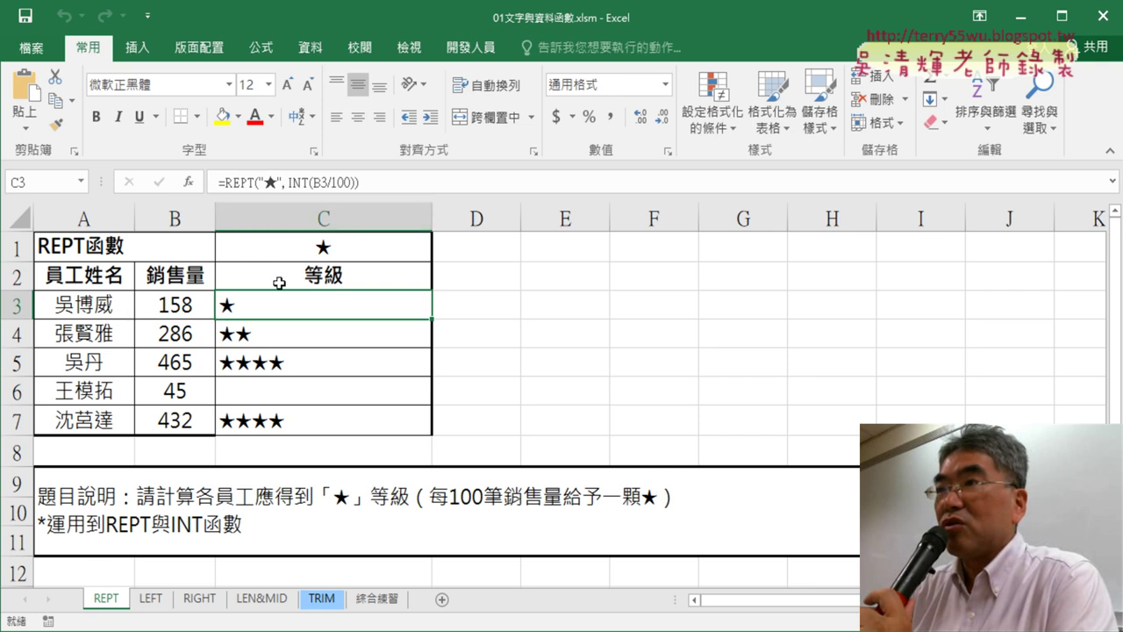
On 綜合練習, clear the E4:E18 phone numbers with 清除, regenerate them with 手機, then return to the post.
{"action": "left_click", "coordinate": [376, 600]}
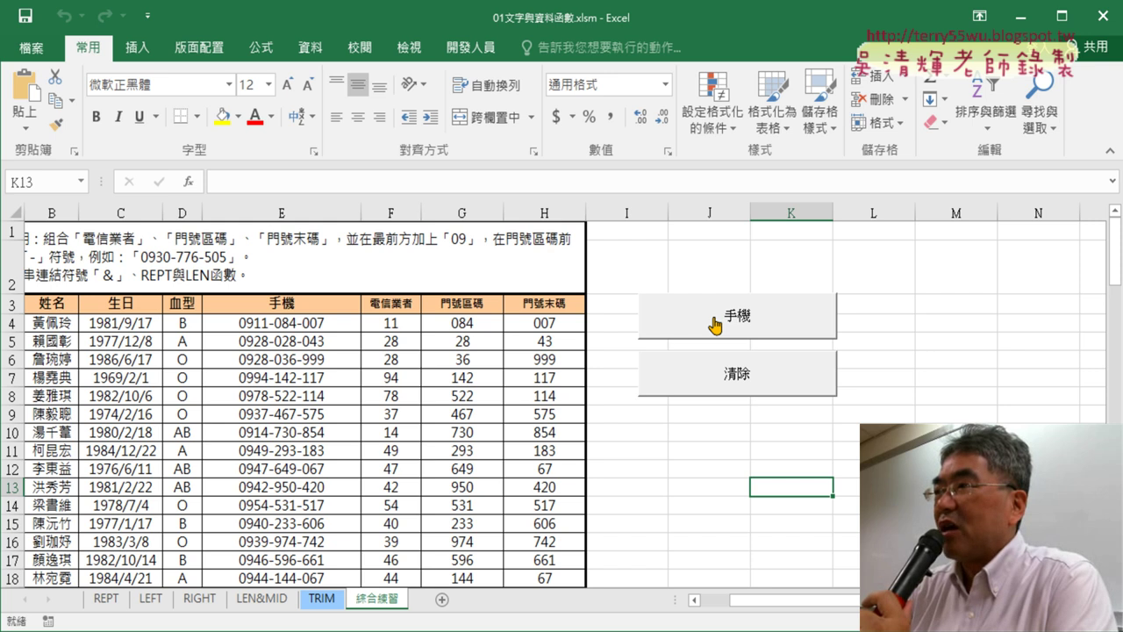
{"action": "left_click", "coordinate": [728, 383]}
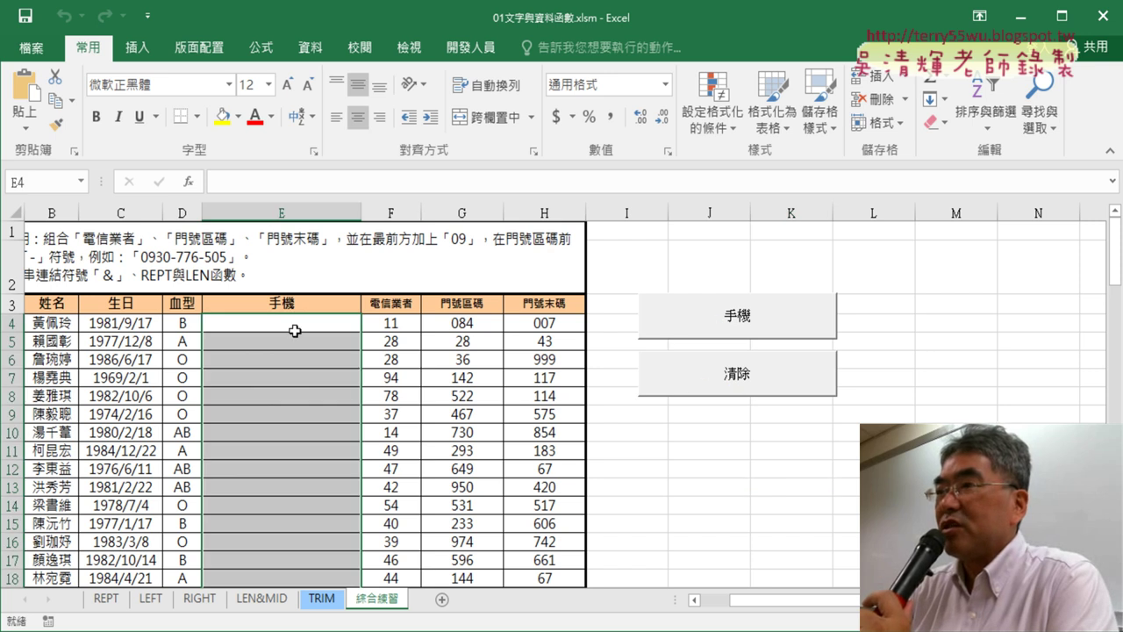
{"action": "left_click", "coordinate": [762, 328]}
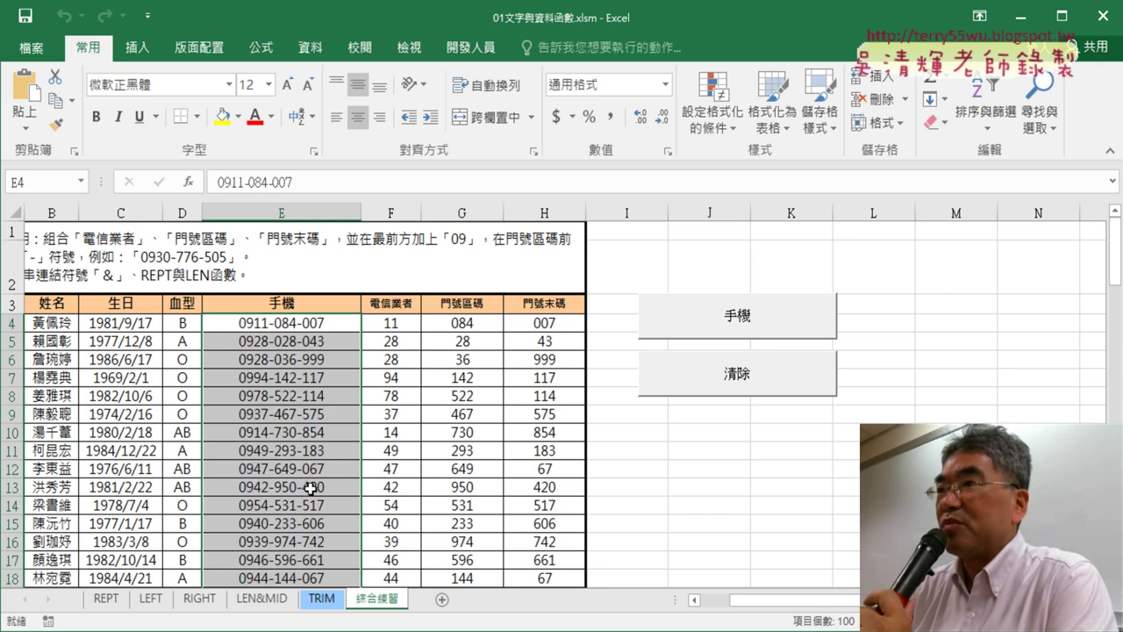
{"action": "left_click", "coordinate": [327, 321]}
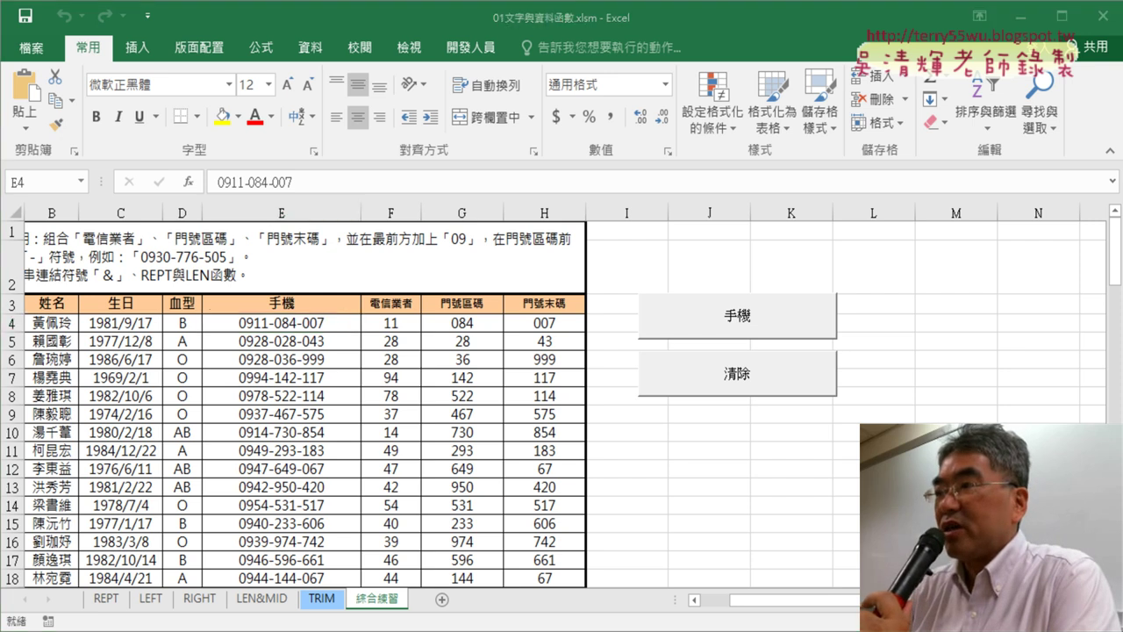
{"action": "key", "text": "alt+Tab"}
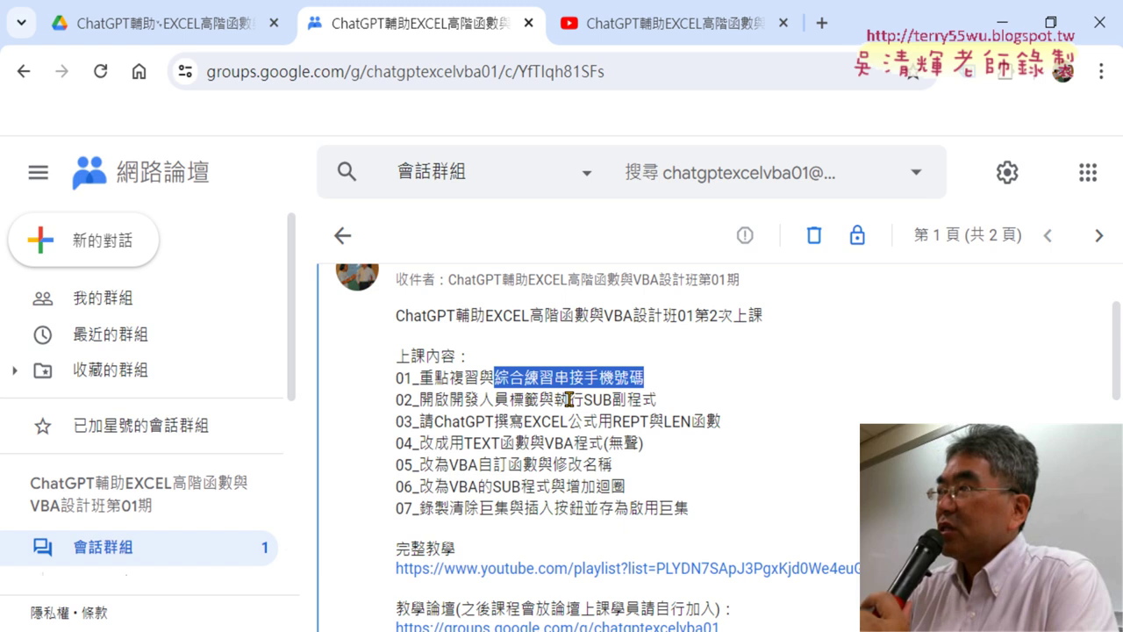
Highlight the line 02 developer-tools topic in the Google Groups post.
{"action": "left_click_drag", "start_coordinate": [425, 399], "coordinate": [537, 401]}
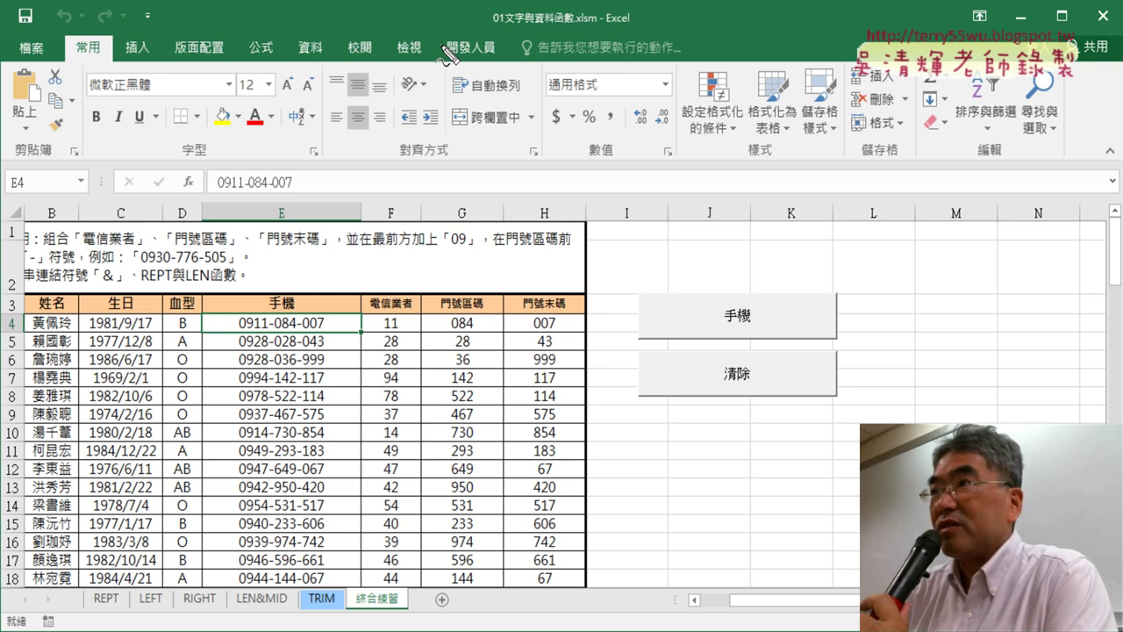
{"action": "mouse_move", "coordinate": [431, 28]}
{"action": "left_mouse_down"}
{"action": "mouse_move", "coordinate": [431, 70]}
{"action": "mouse_move", "coordinate": [508, 76]}
{"action": "left_mouse_up"}
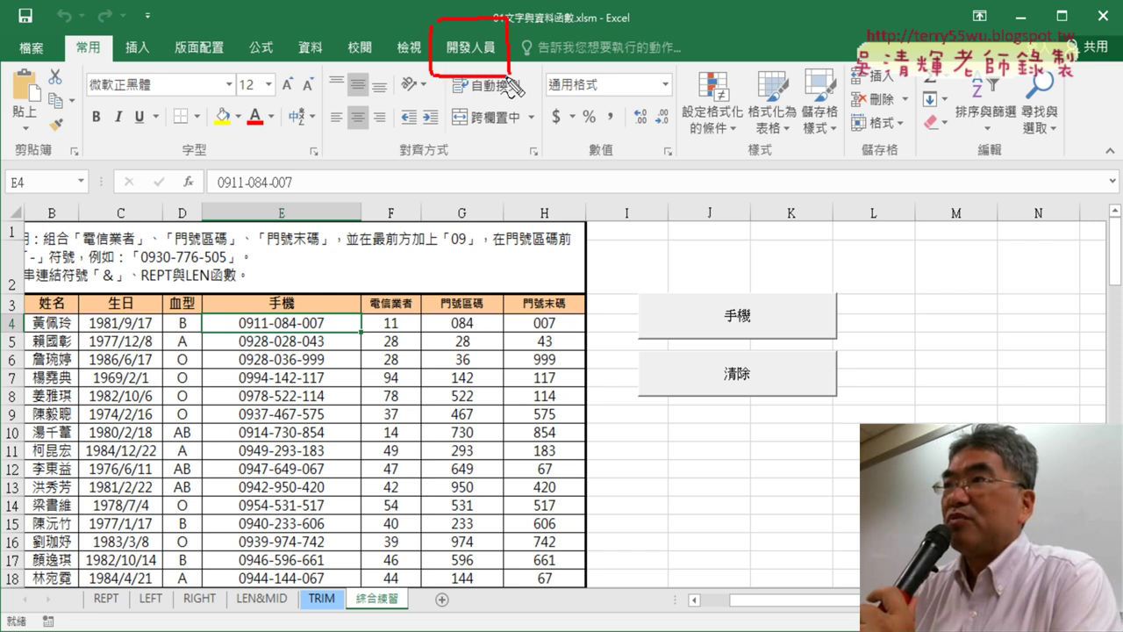
{"action": "mouse_move", "coordinate": [575, 268]}
{"action": "left_mouse_down"}
{"action": "mouse_move", "coordinate": [506, 84]}
{"action": "mouse_move", "coordinate": [519, 91]}
{"action": "left_mouse_up"}
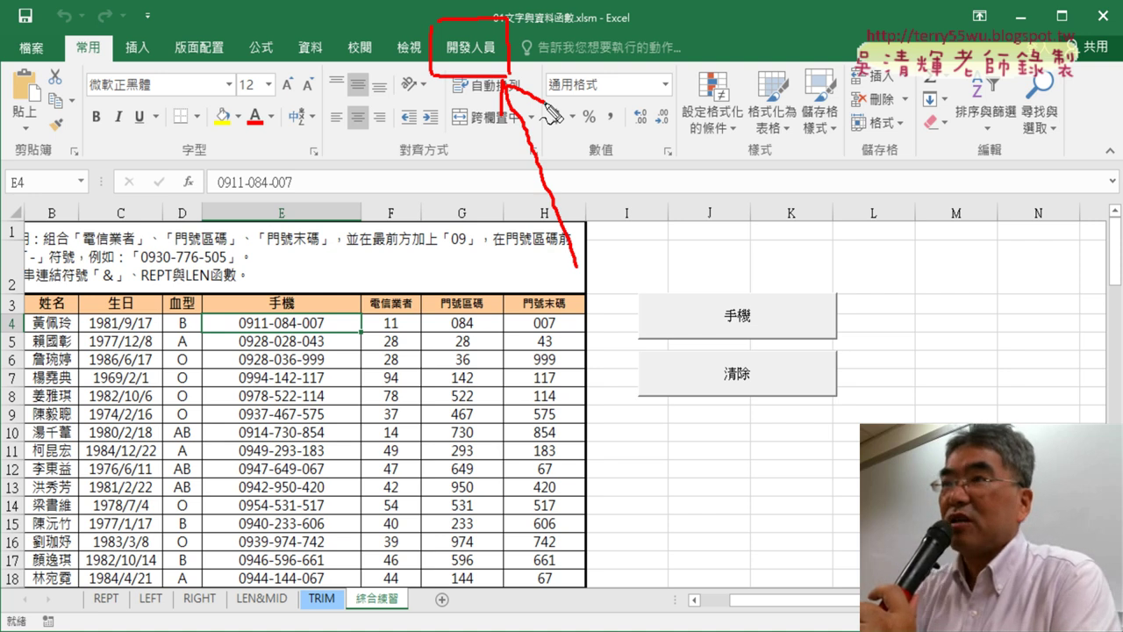
Show the Developer tab and browse the Insert form controls list.
{"action": "left_click", "coordinate": [471, 49]}
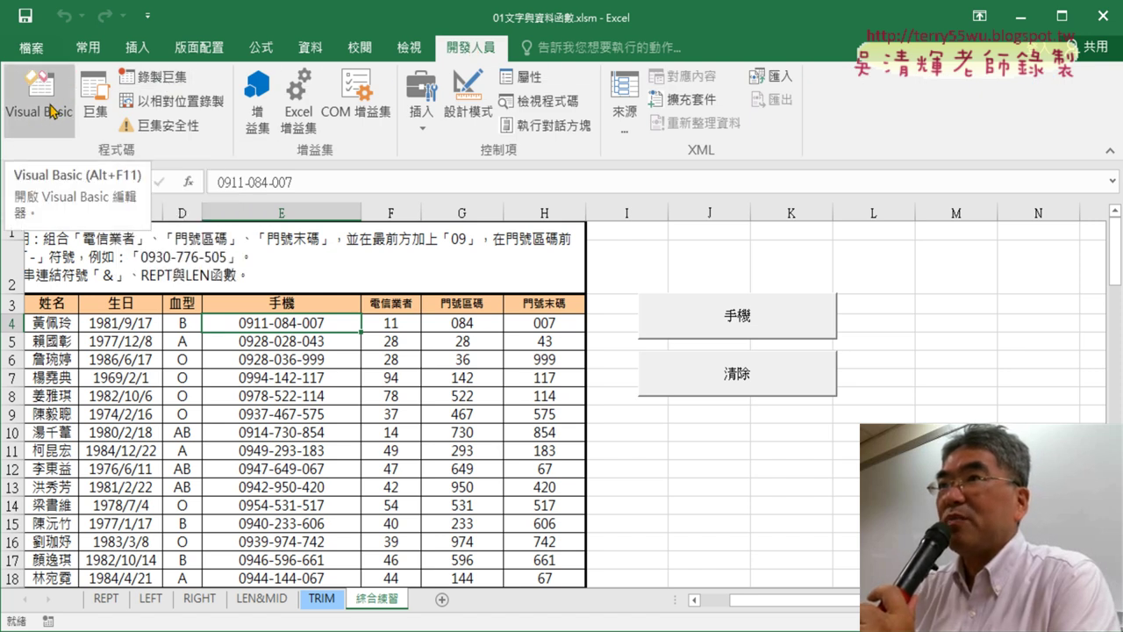
{"action": "left_click", "coordinate": [419, 127]}
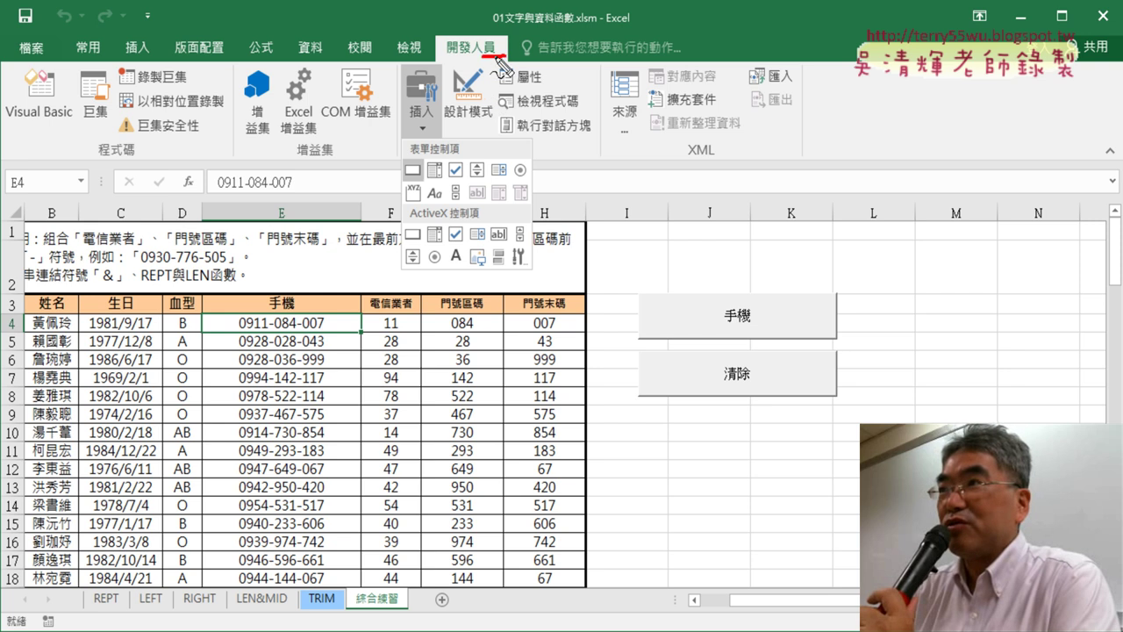
{"action": "left_click_drag", "start_coordinate": [513, 53], "coordinate": [492, 63]}
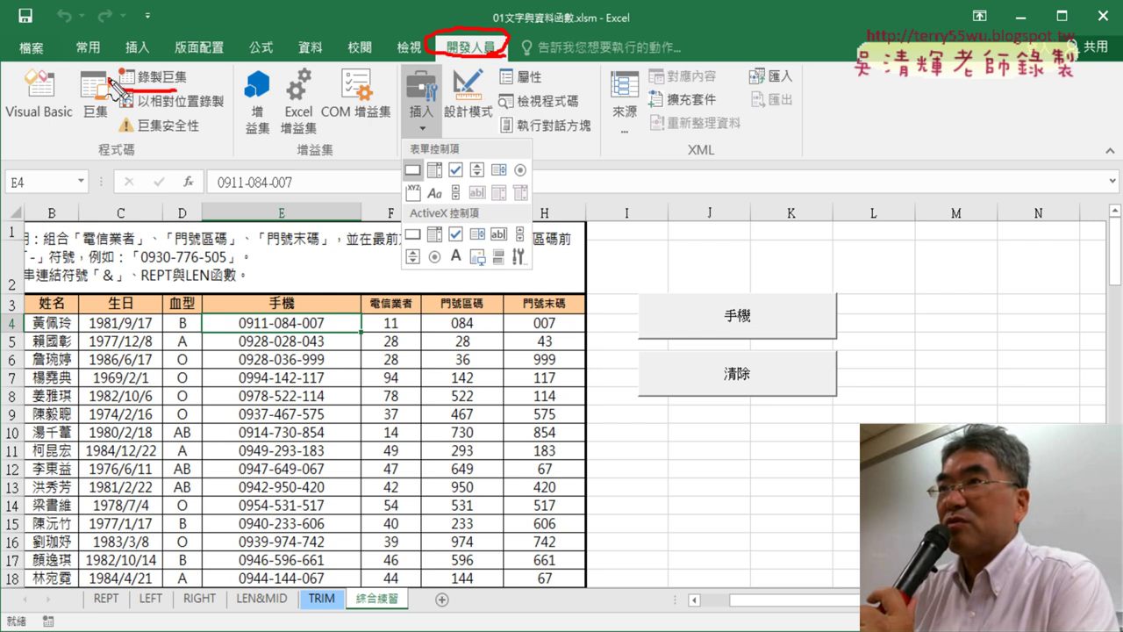
{"action": "left_click_drag", "start_coordinate": [122, 88], "coordinate": [202, 83]}
{"action": "left_click_drag", "start_coordinate": [77, 125], "coordinate": [59, 132]}
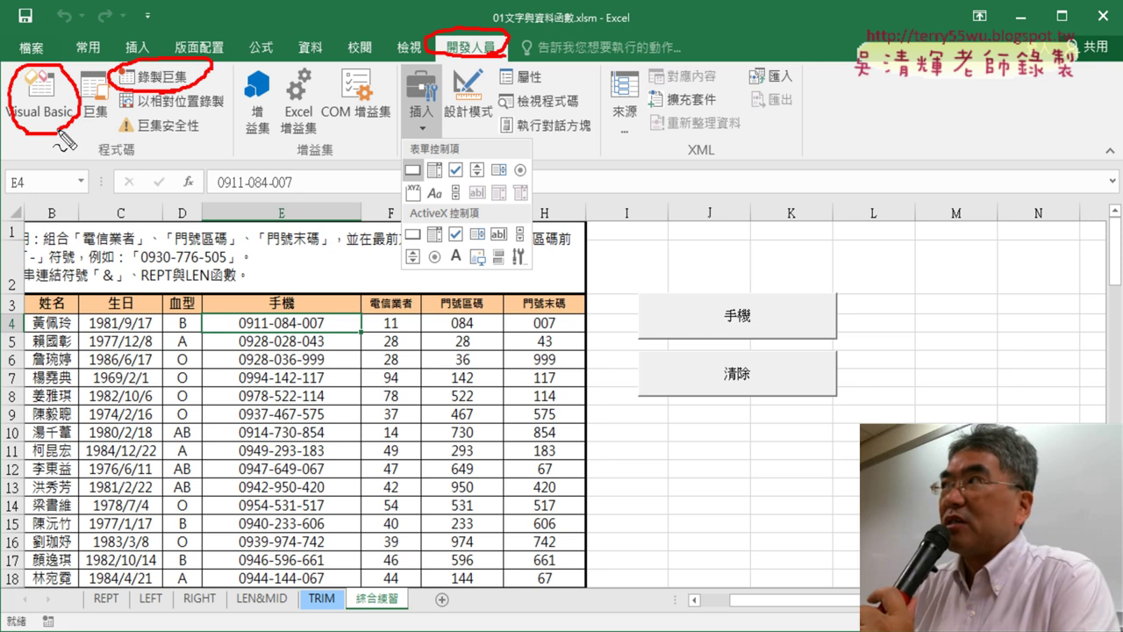
{"action": "mouse_move", "coordinate": [421, 181]}
{"action": "left_mouse_down"}
{"action": "mouse_move", "coordinate": [426, 152]}
{"action": "mouse_move", "coordinate": [748, 282]}
{"action": "left_mouse_up"}
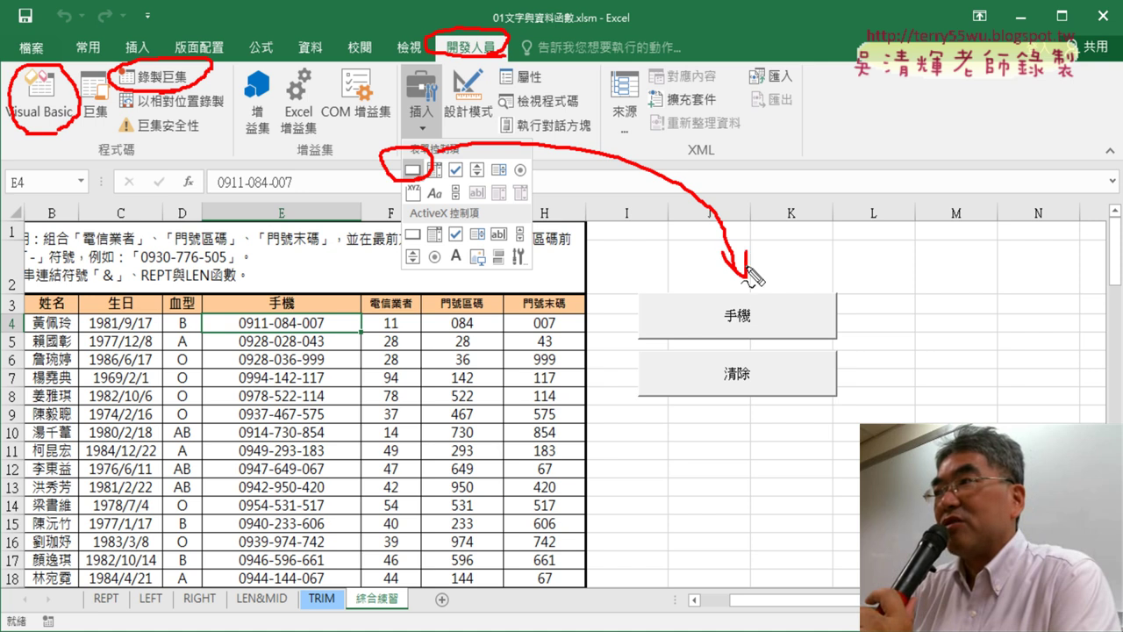
{"action": "mouse_move", "coordinate": [402, 133]}
{"action": "left_mouse_down"}
{"action": "mouse_move", "coordinate": [395, 77]}
{"action": "mouse_move", "coordinate": [429, 145]}
{"action": "left_mouse_up"}
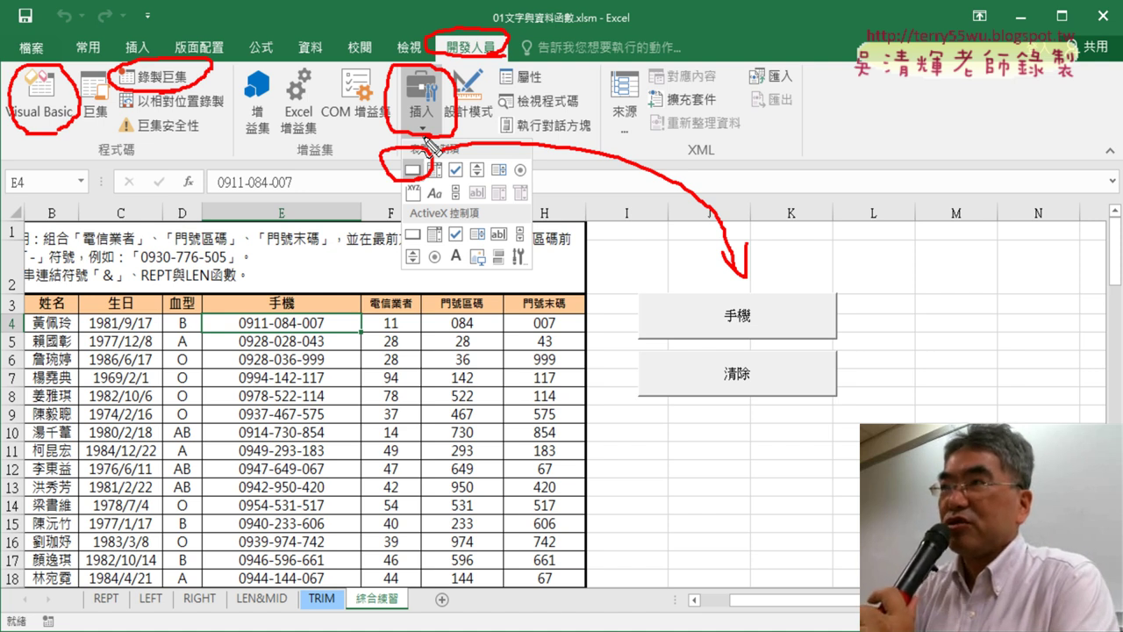
Close the controls list and open Excel Options via the Quick Access Toolbar's More Commands.
{"action": "left_click", "coordinate": [422, 123]}
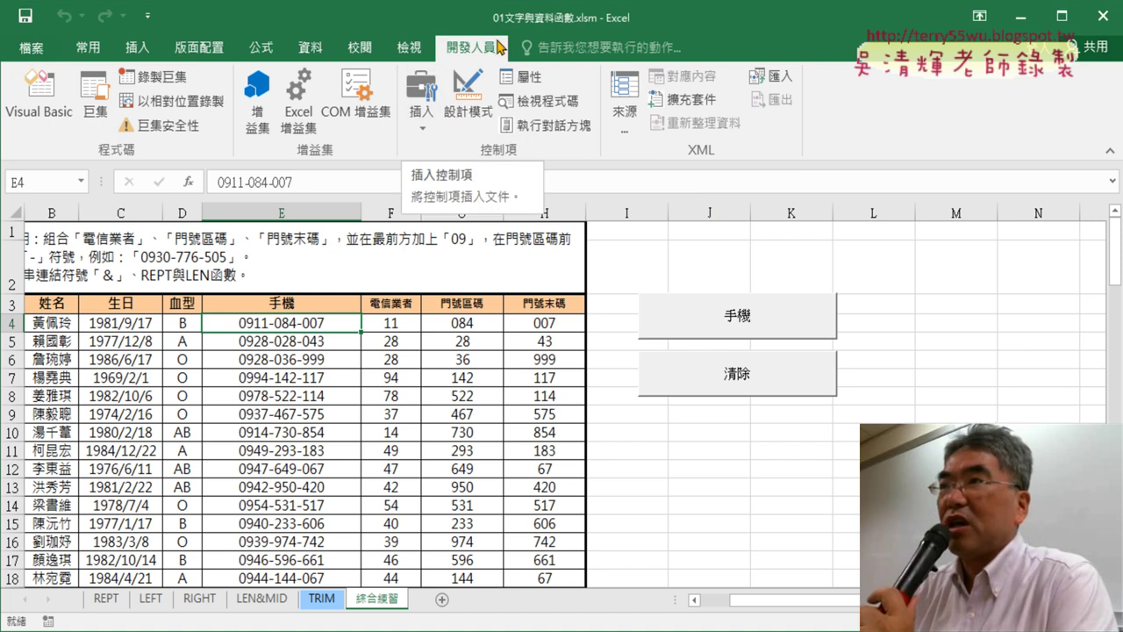
{"action": "left_click", "coordinate": [147, 18]}
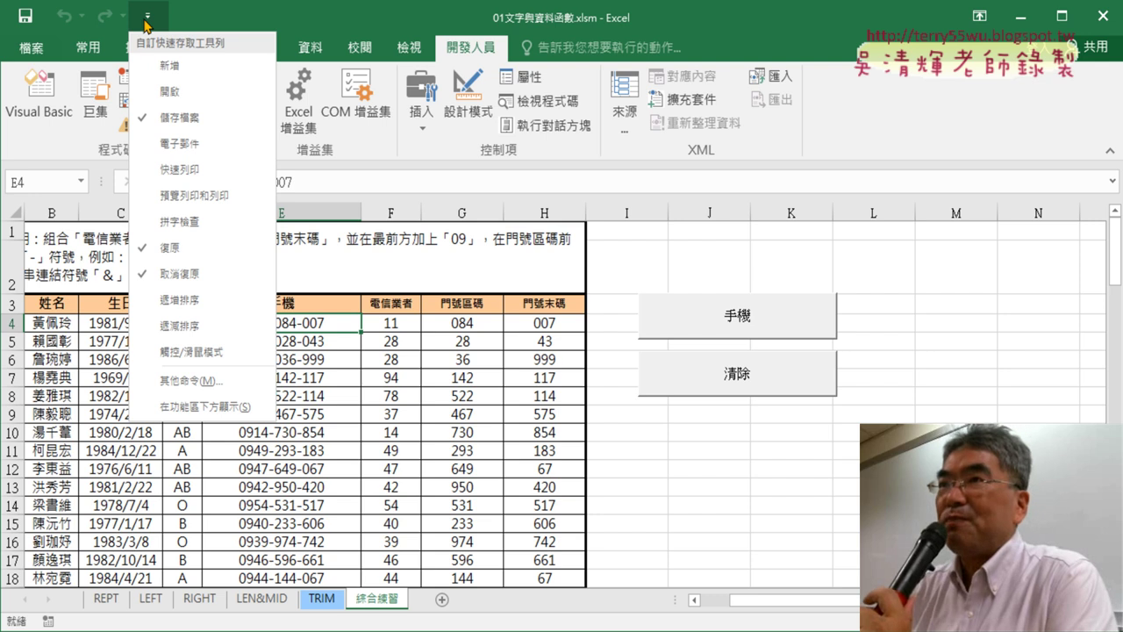
{"action": "left_click", "coordinate": [200, 380]}
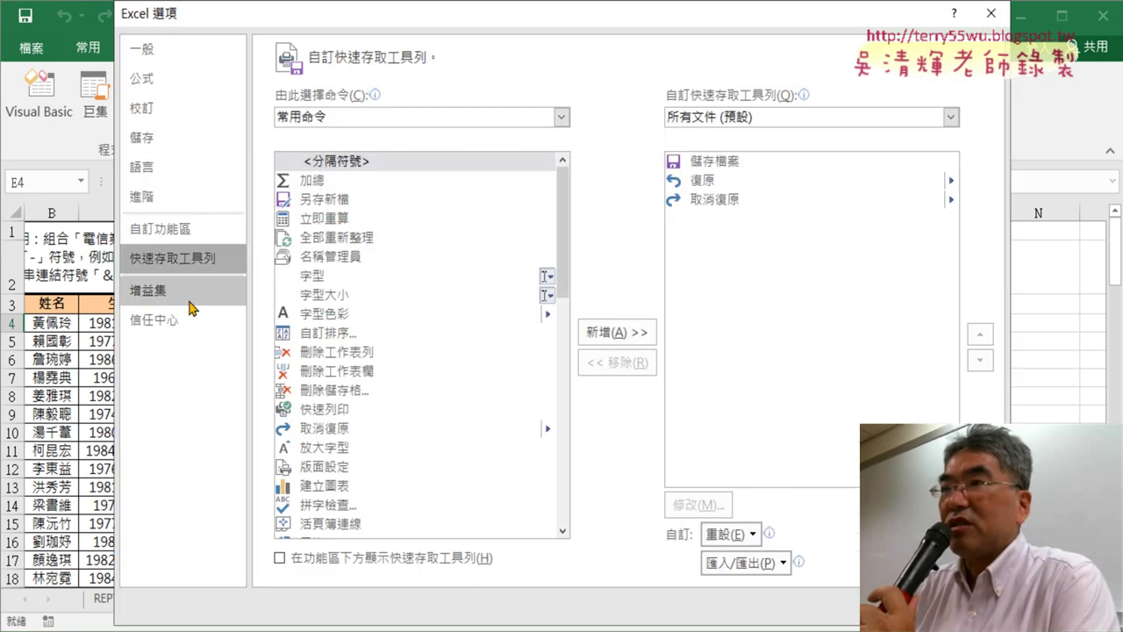
Under Customize Ribbon, untick and retick 開發人員 to keep Developer enabled, then close Options.
{"action": "left_click", "coordinate": [185, 230]}
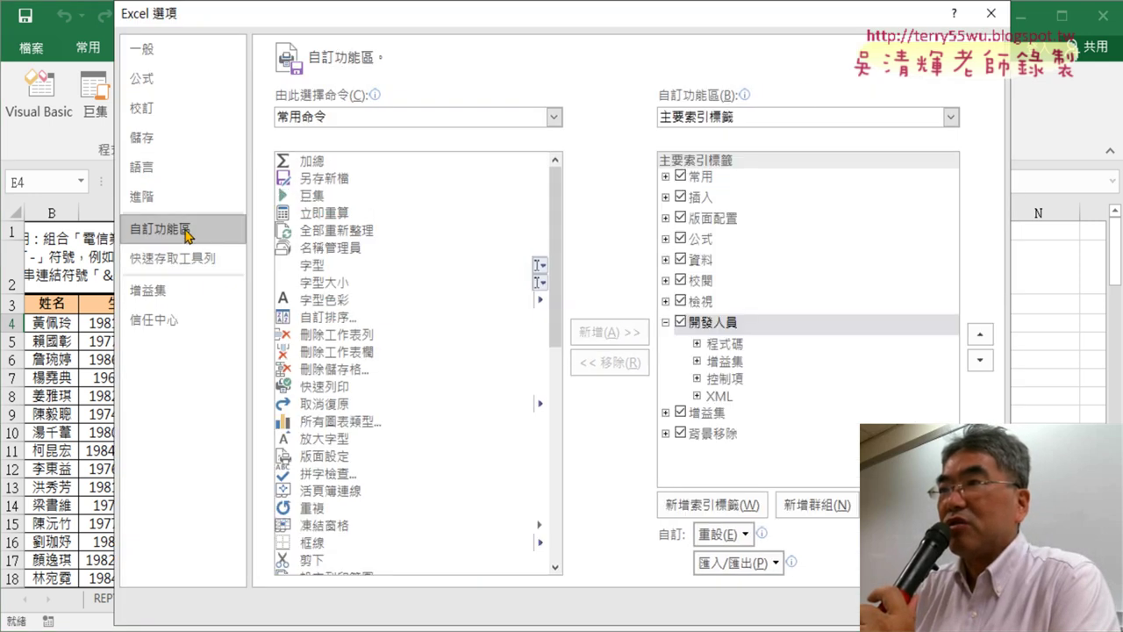
{"action": "left_click", "coordinate": [682, 322]}
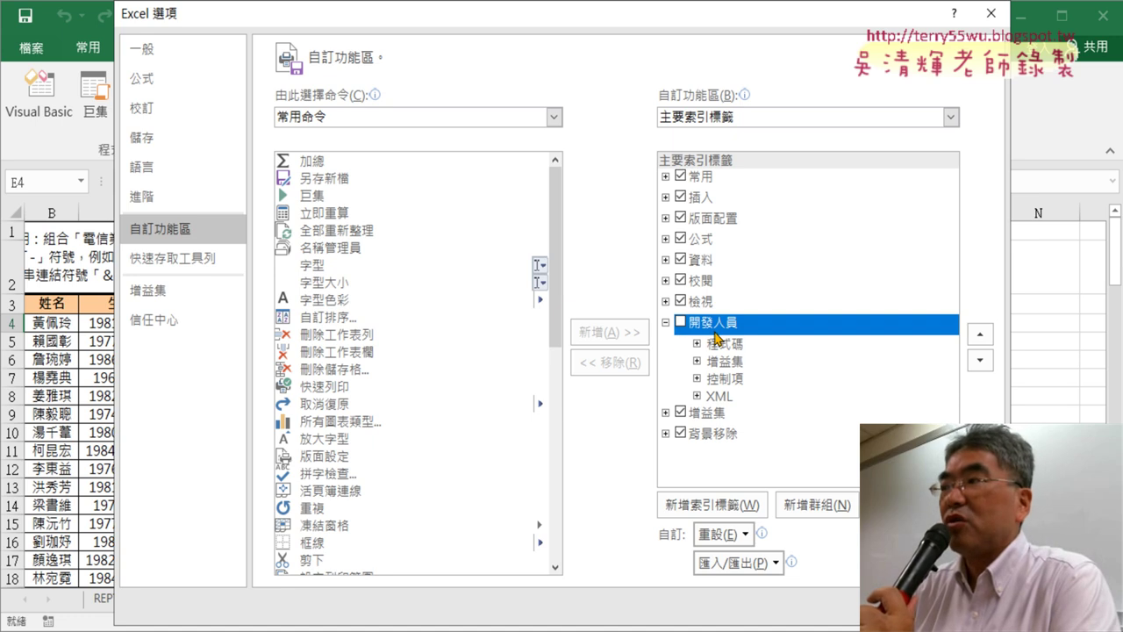
{"action": "left_click", "coordinate": [681, 322]}
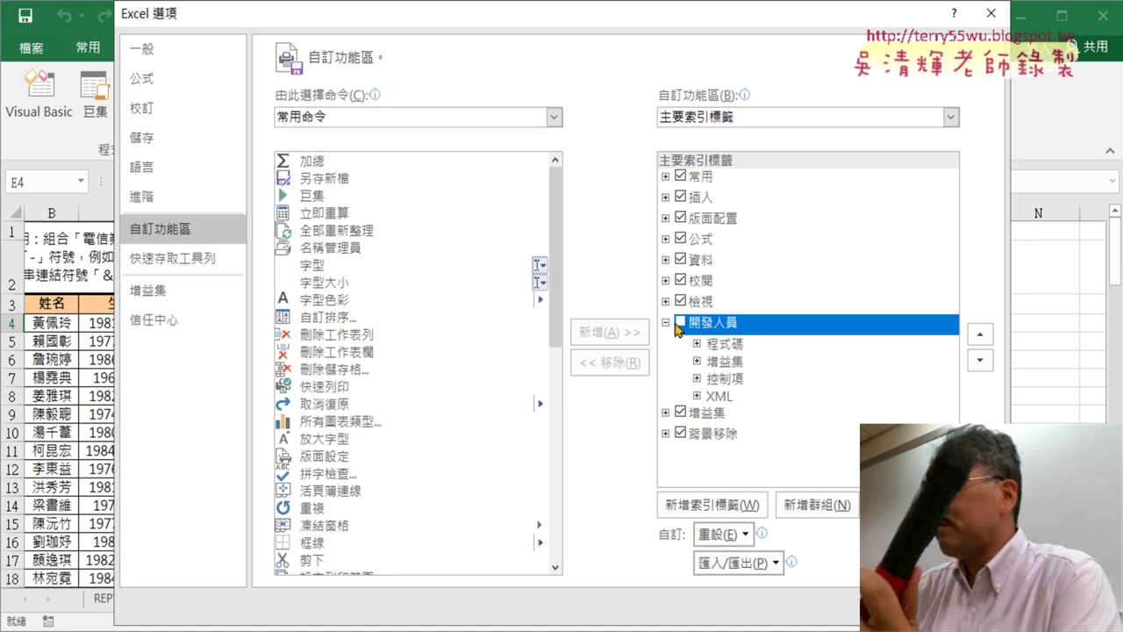
{"action": "key", "text": "Return"}
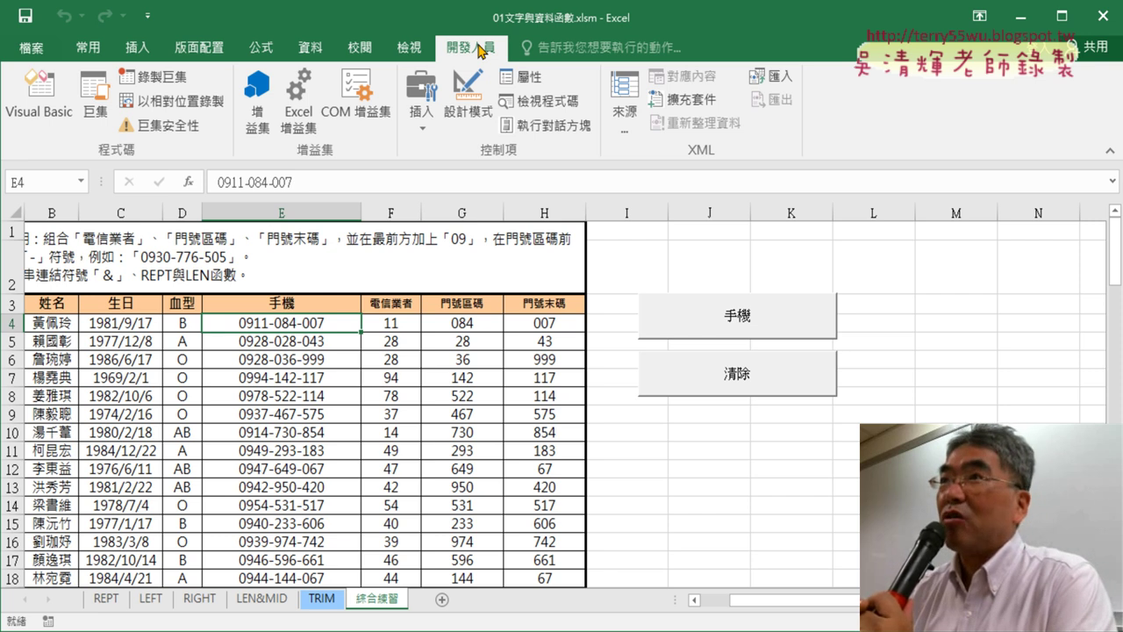
Open Module1 in the VBA editor, marking the GetTitle Function and GenerateTitles Sub keywords.
{"action": "left_click", "coordinate": [57, 129]}
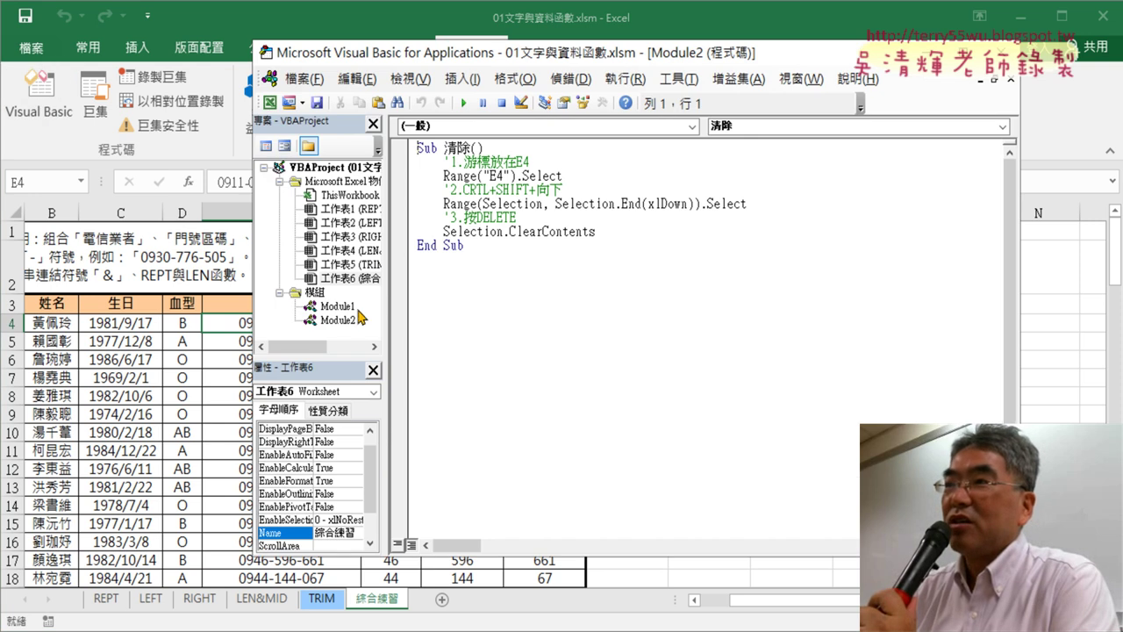
{"action": "double_click", "coordinate": [337, 307]}
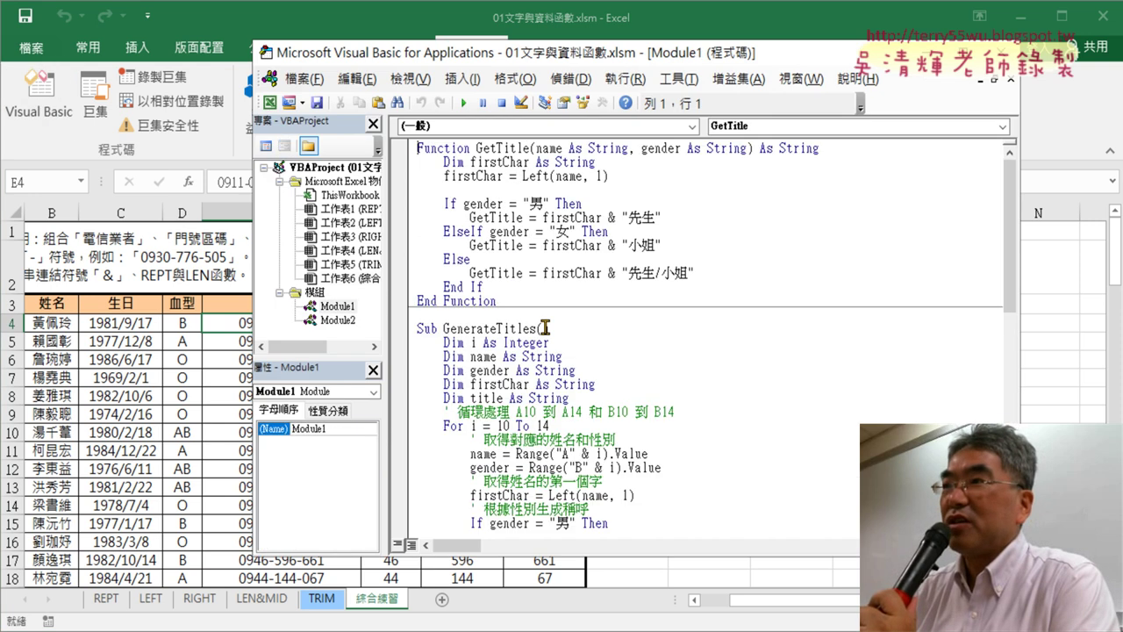
{"action": "left_click_drag", "start_coordinate": [418, 149], "coordinate": [472, 149]}
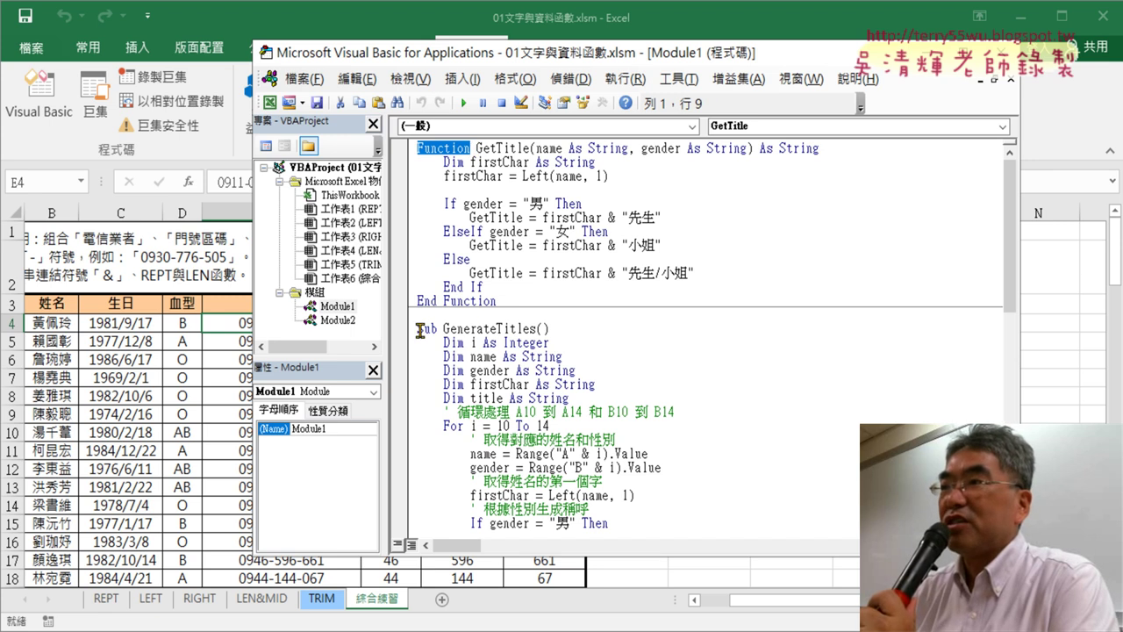
{"action": "left_click_drag", "start_coordinate": [419, 328], "coordinate": [437, 328]}
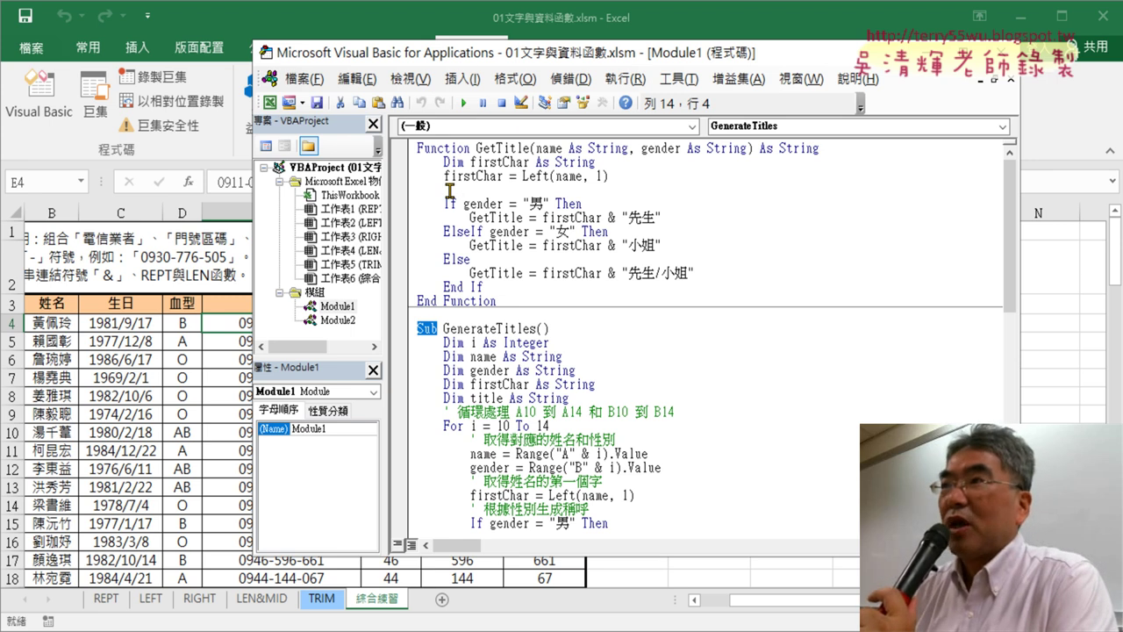
{"action": "mouse_move", "coordinate": [468, 62]}
{"action": "left_mouse_down"}
{"action": "mouse_move", "coordinate": [455, 138]}
{"action": "mouse_move", "coordinate": [450, 117]}
{"action": "left_mouse_up"}
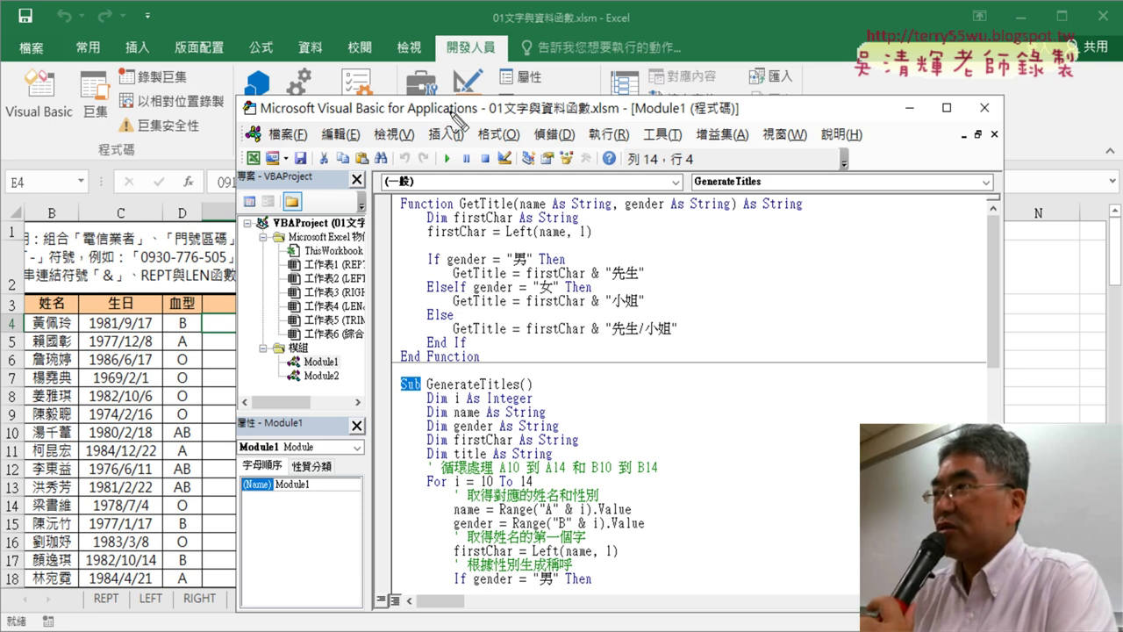
Point to inserting a new module from the project tree's right-click menu, then cancel.
{"action": "left_click_drag", "start_coordinate": [52, 140], "coordinate": [97, 151]}
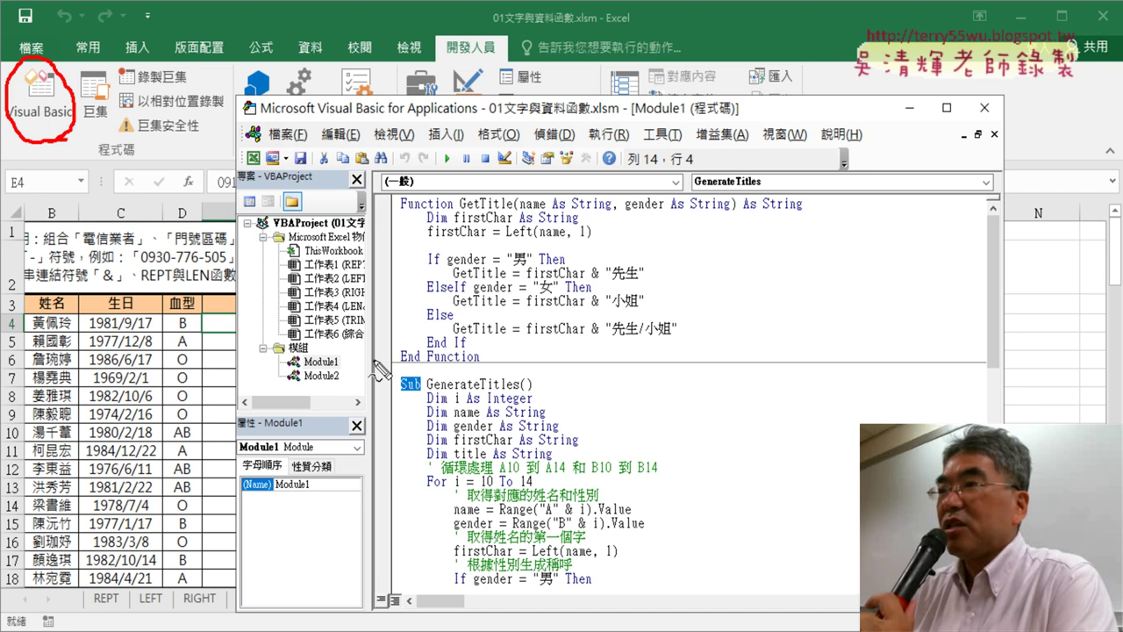
{"action": "left_click_drag", "start_coordinate": [337, 374], "coordinate": [339, 376]}
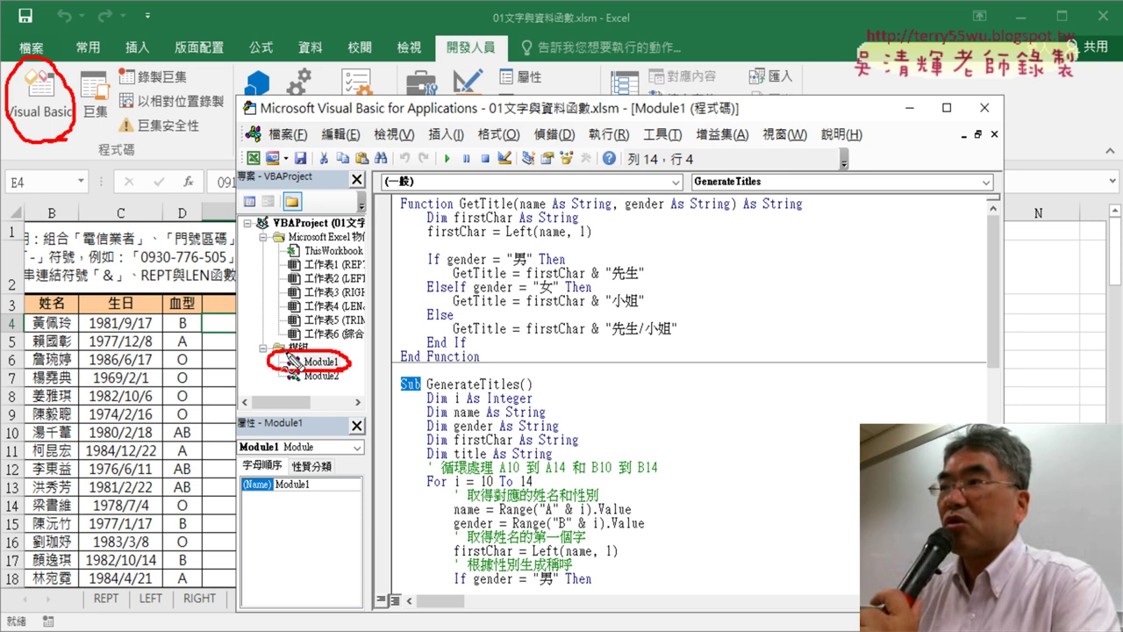
{"action": "key", "text": "Escape"}
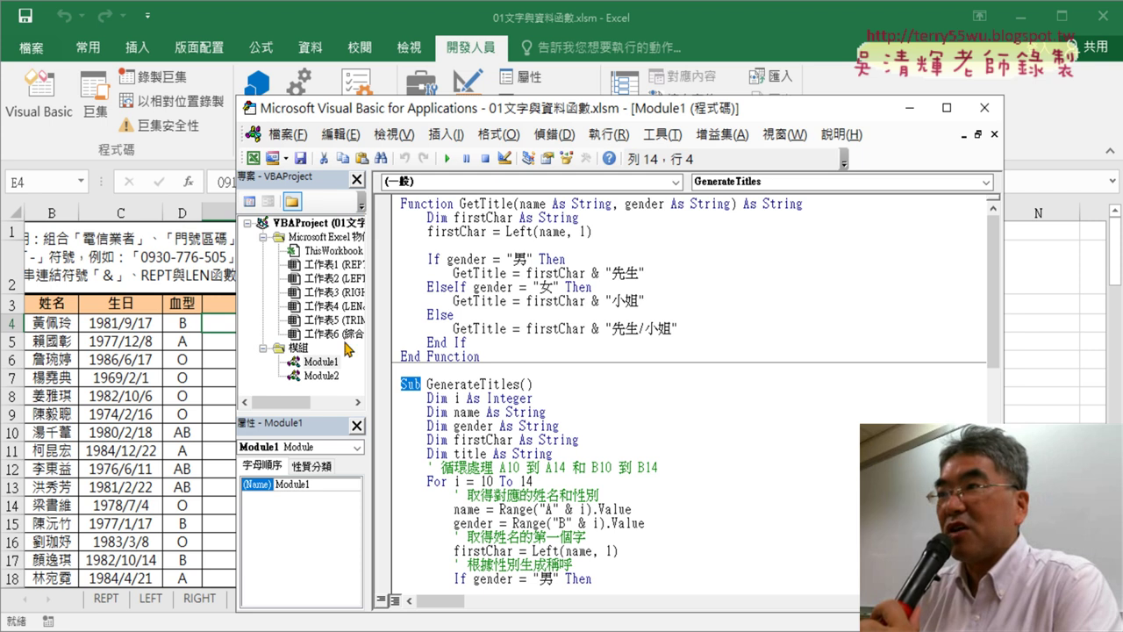
{"action": "right_click", "coordinate": [283, 323]}
{"action": "mouse_move", "coordinate": [364, 406]}
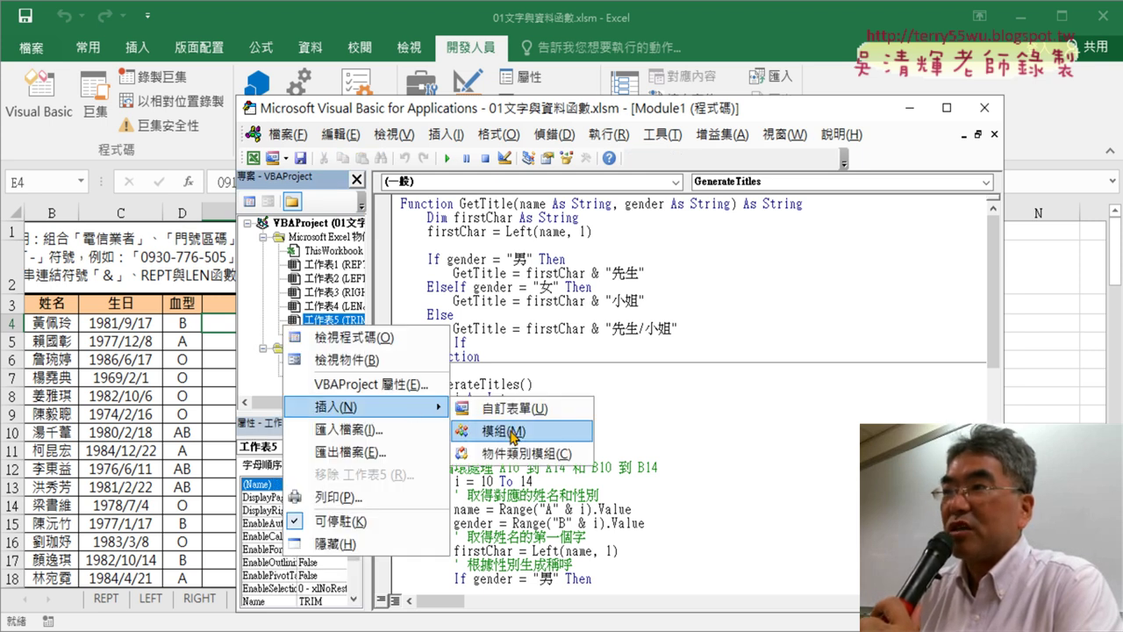
{"action": "left_click", "coordinate": [511, 433]}
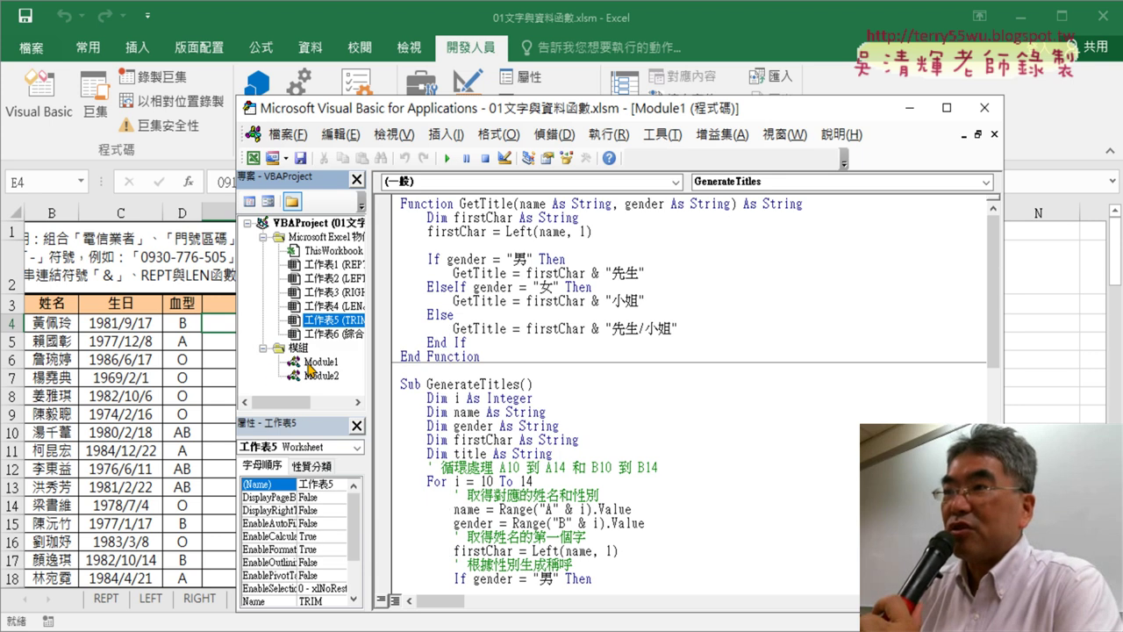
Select the whole GetTitle function in Module1, then display Module2's 清除 macro.
{"action": "left_click", "coordinate": [309, 367]}
{"action": "left_click", "coordinate": [323, 362]}
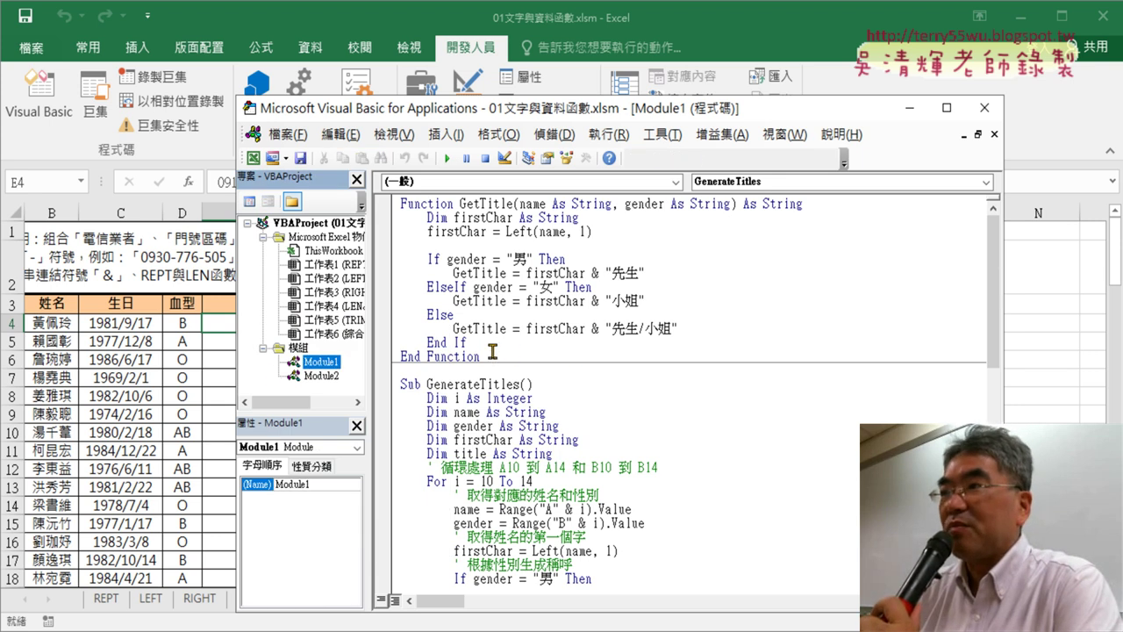
{"action": "left_click_drag", "start_coordinate": [492, 351], "coordinate": [384, 187]}
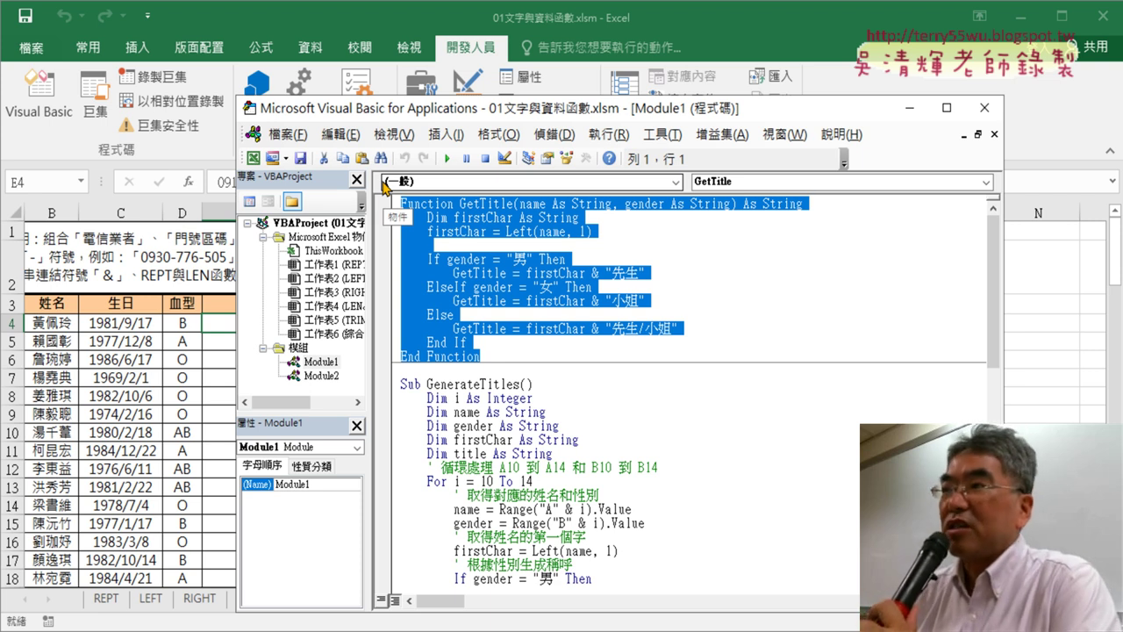
{"action": "left_click_drag", "start_coordinate": [320, 413], "coordinate": [319, 429]}
{"action": "double_click", "coordinate": [320, 376]}
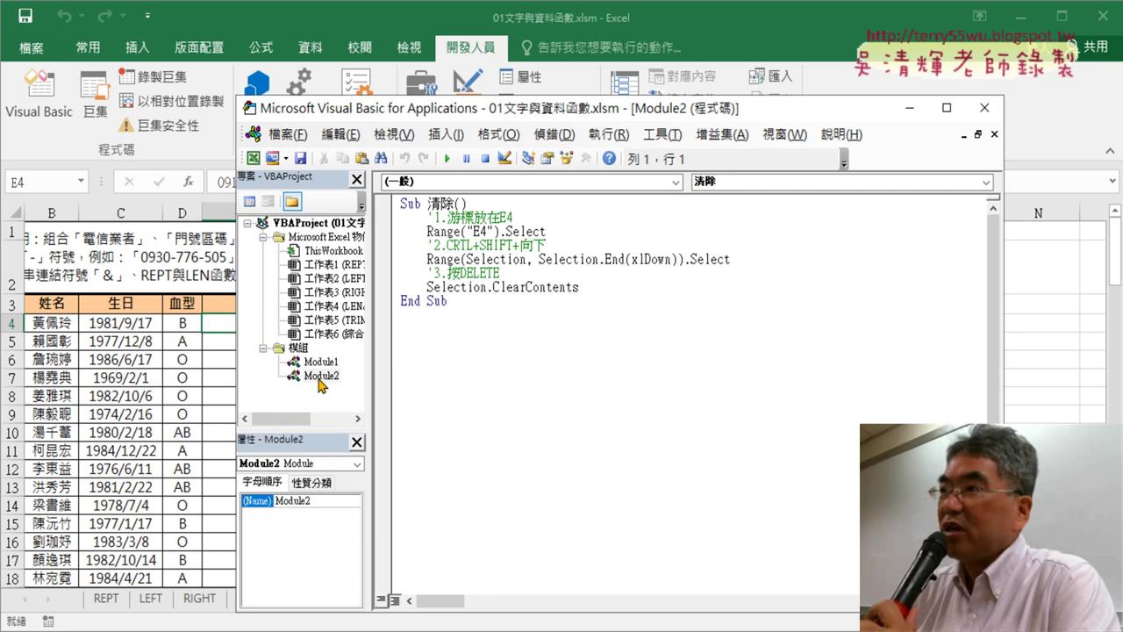
Revisit Module1 and the insert-module menu, then display Module2's 清除 macro code again.
{"action": "double_click", "coordinate": [321, 362]}
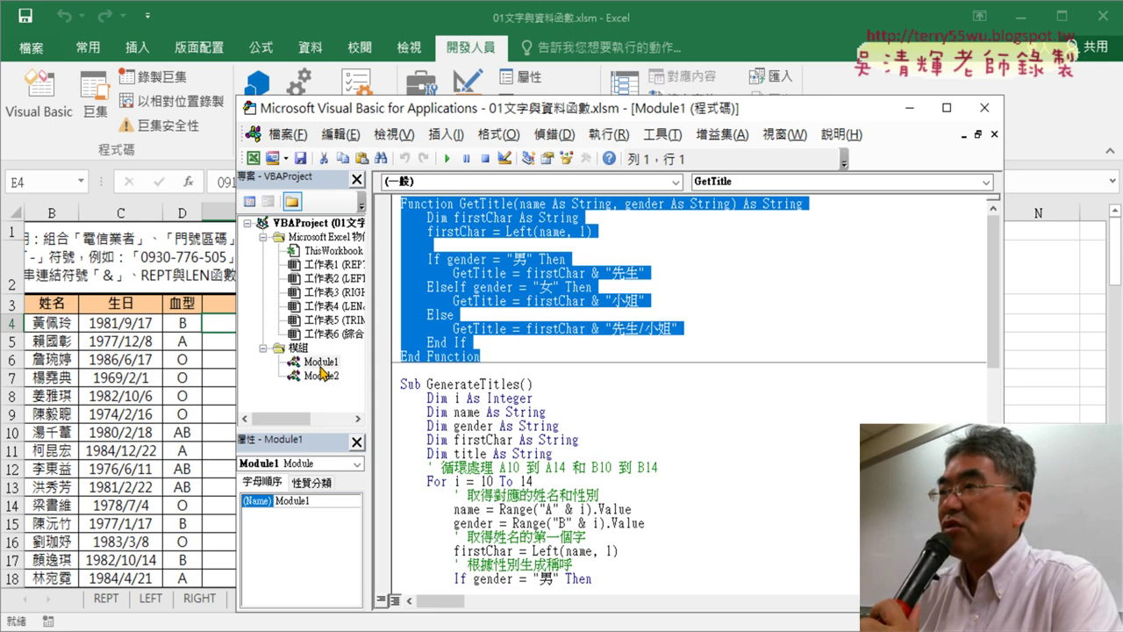
{"action": "right_click", "coordinate": [326, 313]}
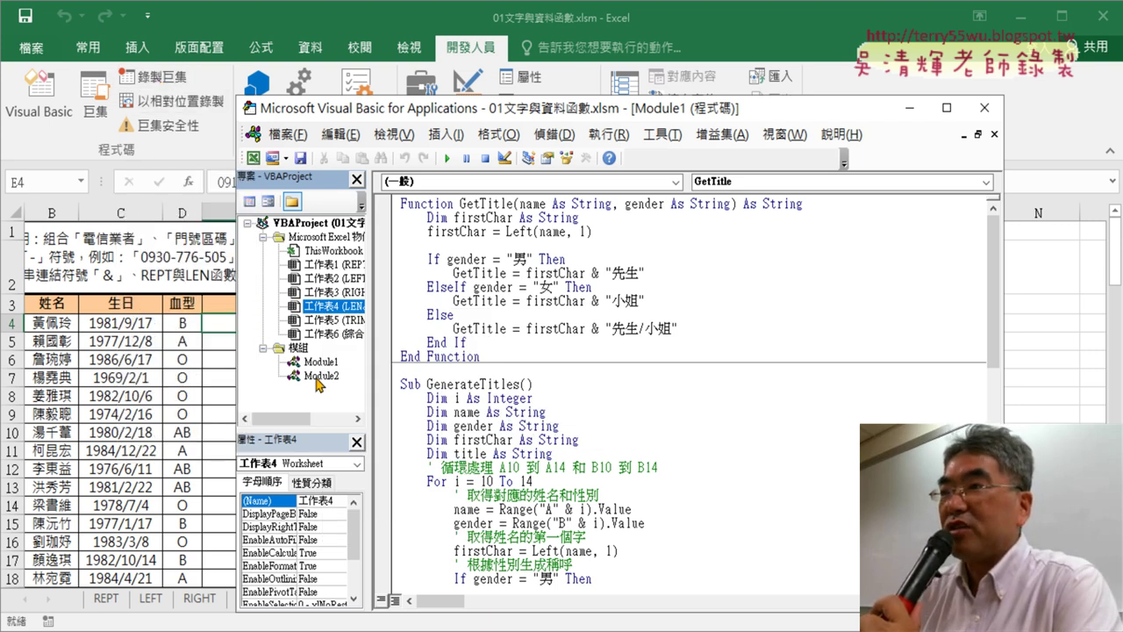
{"action": "left_click", "coordinate": [315, 377]}
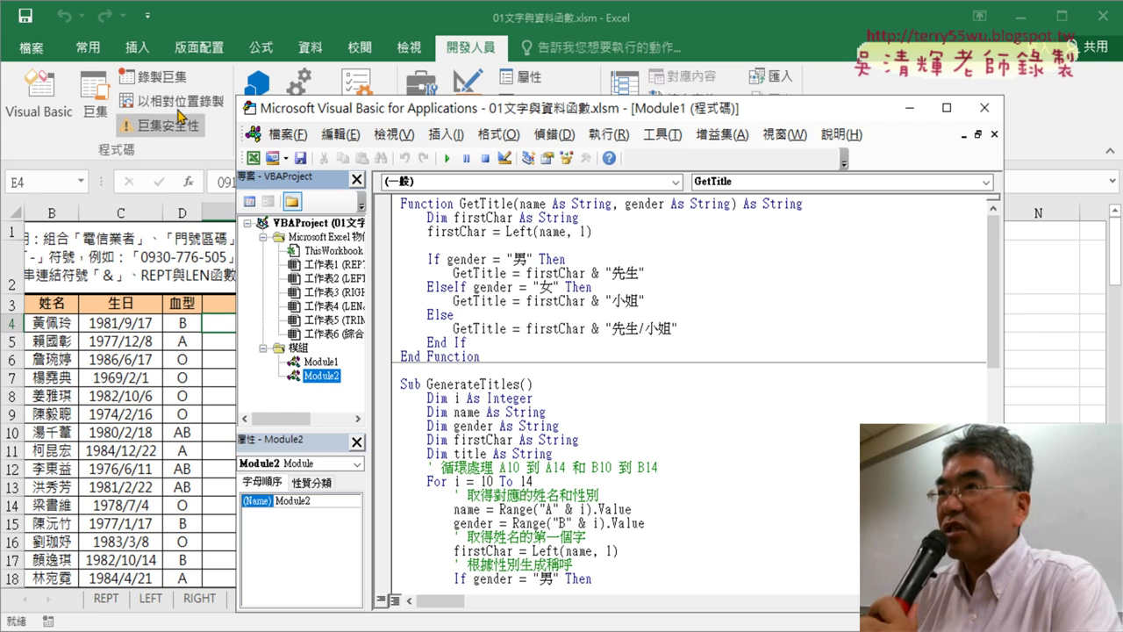
{"action": "double_click", "coordinate": [316, 376]}
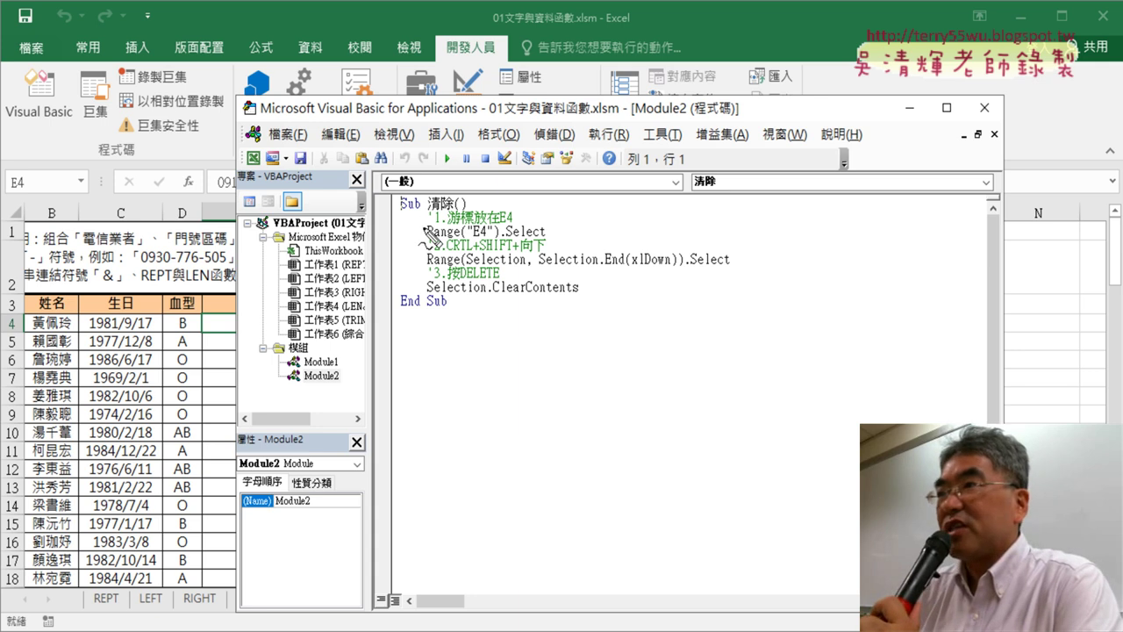
Circle the Sub keyword in the 清除 macro, then reopen Module1's code.
{"action": "left_click_drag", "start_coordinate": [425, 214], "coordinate": [423, 222]}
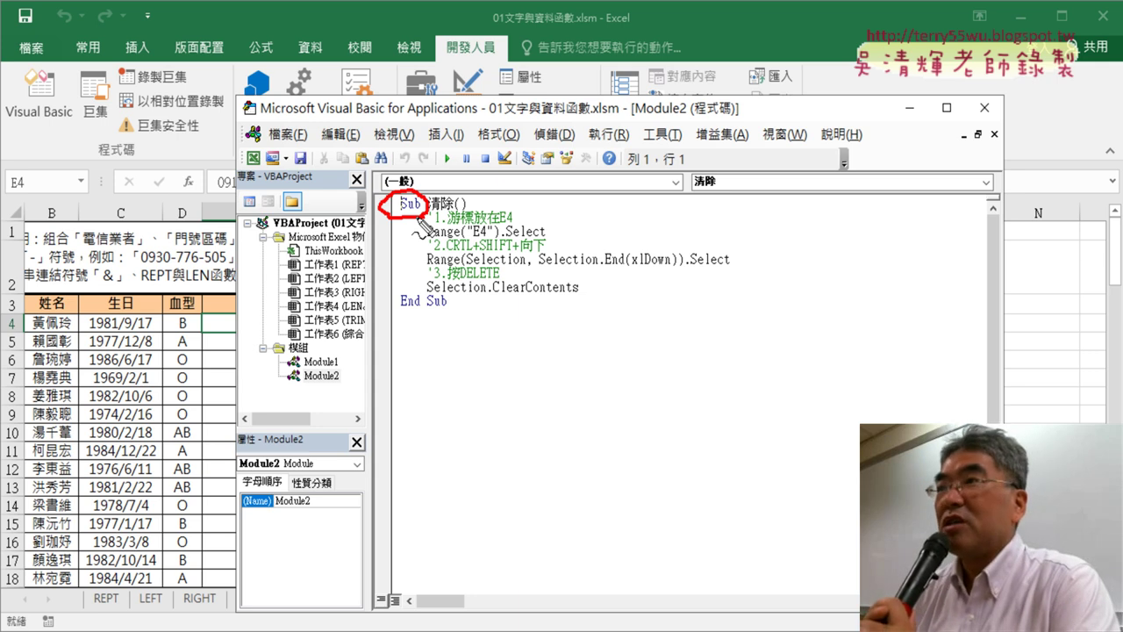
{"action": "key", "text": "Escape"}
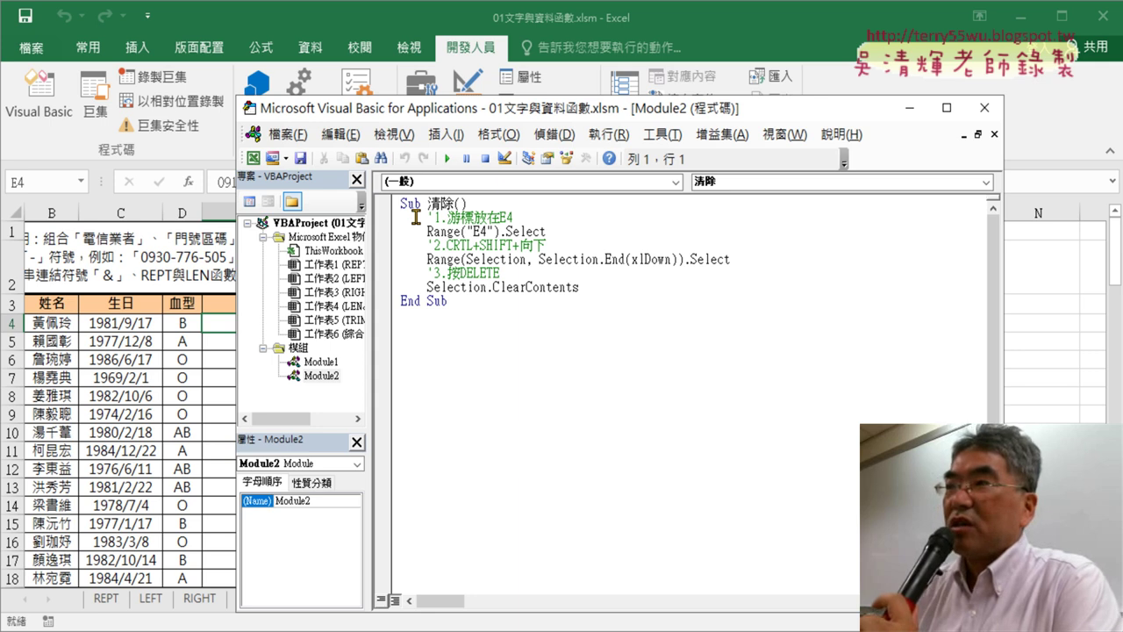
{"action": "double_click", "coordinate": [321, 361]}
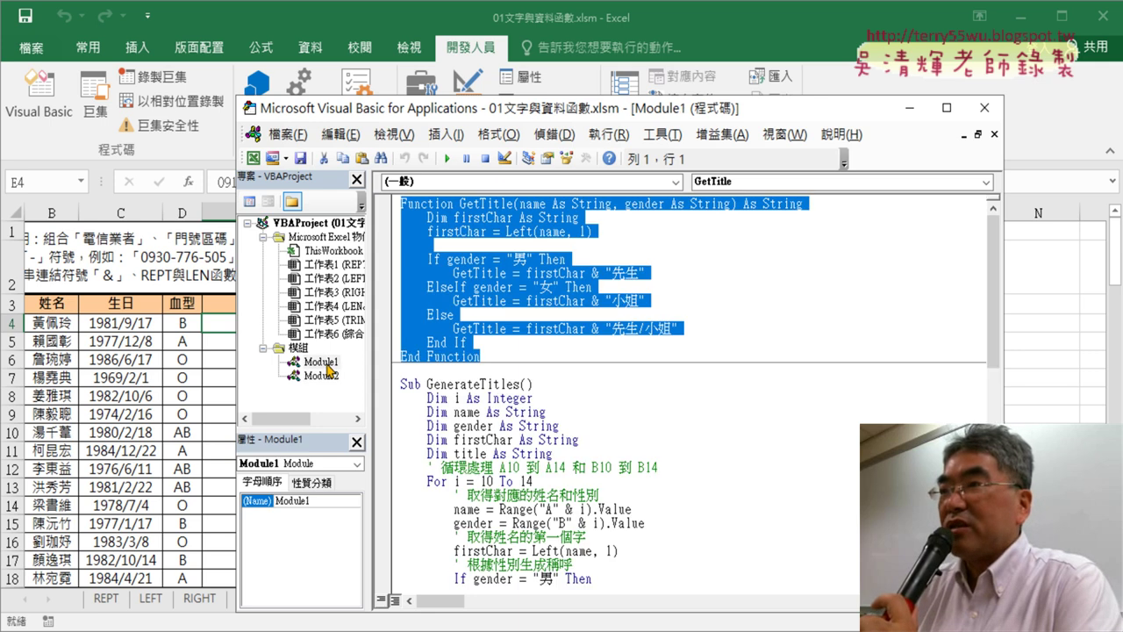
Circle Function and Sub in Module1, then slide the VBA editor right to reveal the 手機 column.
{"action": "left_click", "coordinate": [653, 383]}
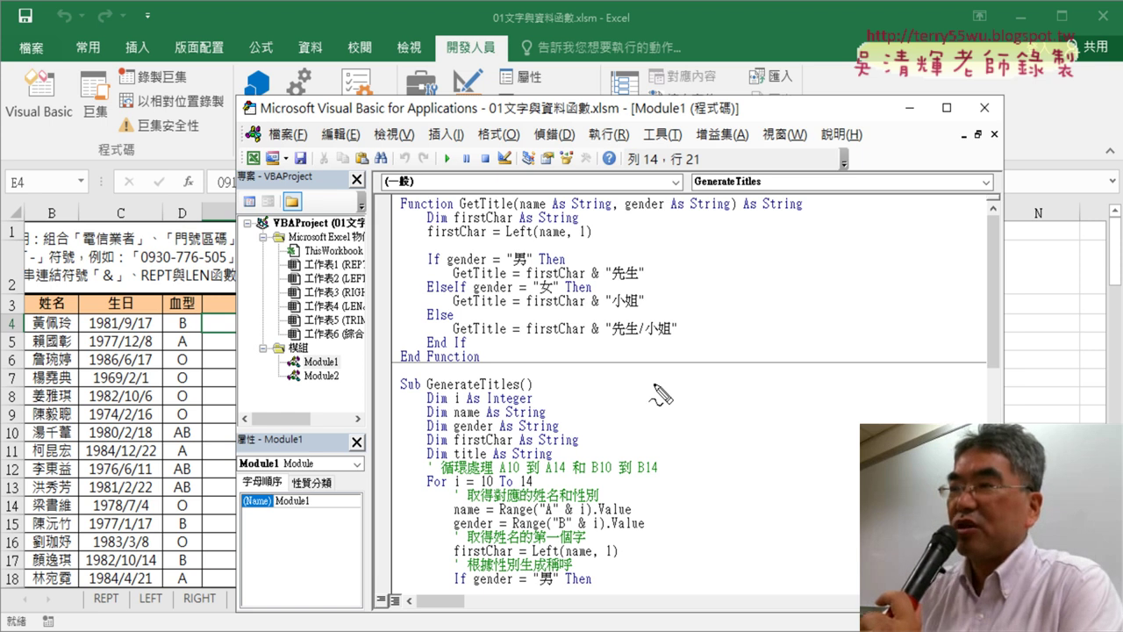
{"action": "left_click_drag", "start_coordinate": [421, 219], "coordinate": [456, 212]}
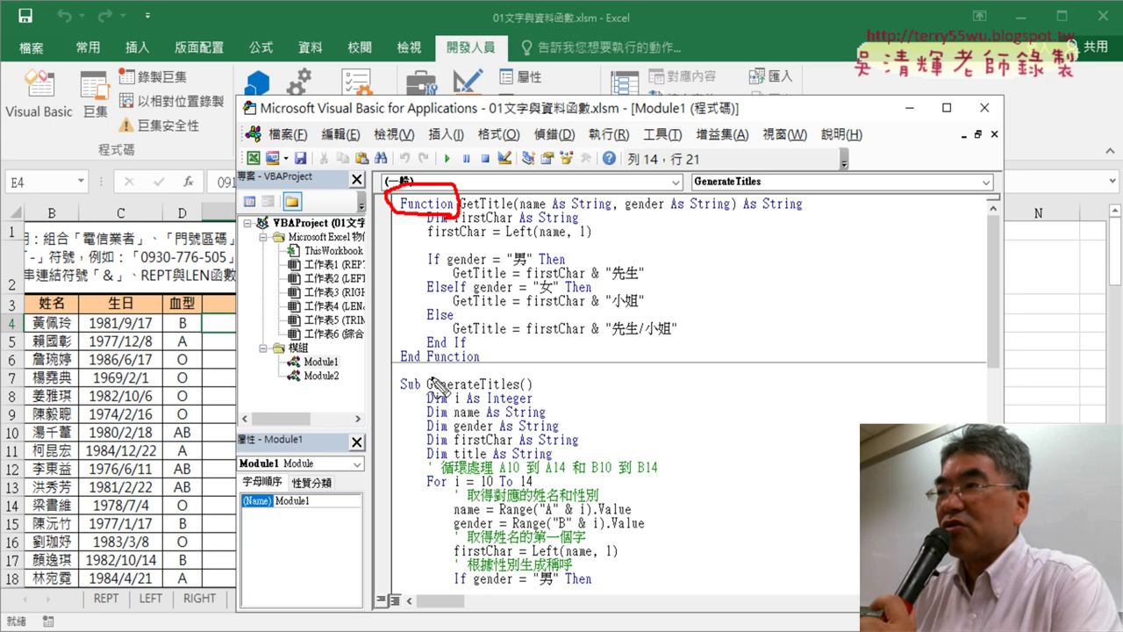
{"action": "mouse_move", "coordinate": [427, 408]}
{"action": "left_mouse_down"}
{"action": "mouse_move", "coordinate": [396, 404]}
{"action": "mouse_move", "coordinate": [430, 392]}
{"action": "mouse_move", "coordinate": [424, 409]}
{"action": "left_mouse_up"}
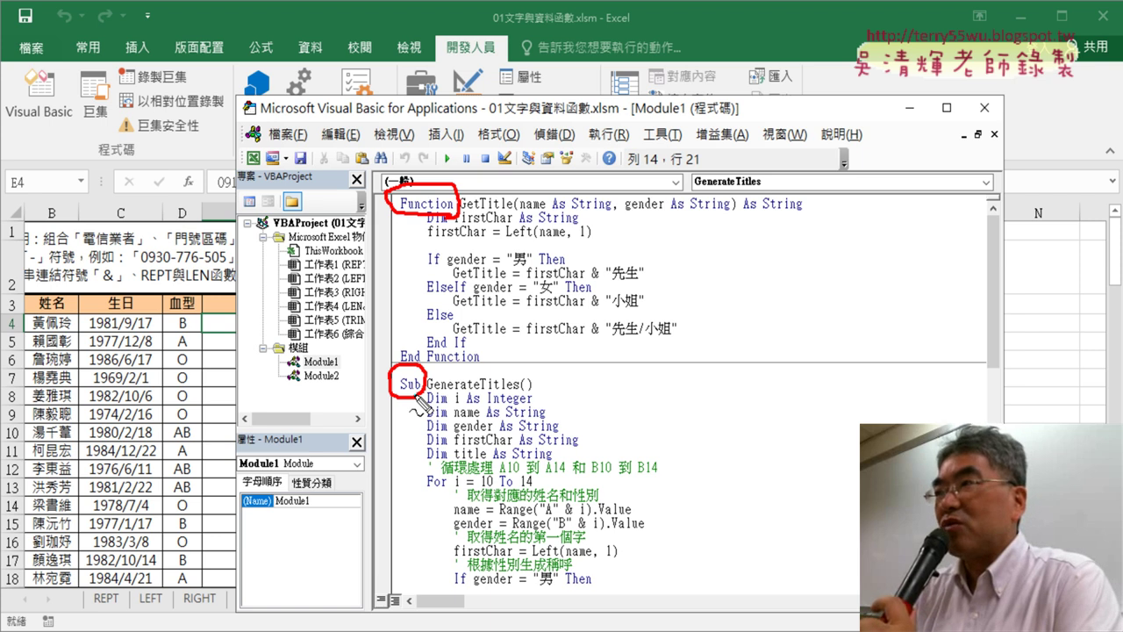
{"action": "key", "text": "Escape"}
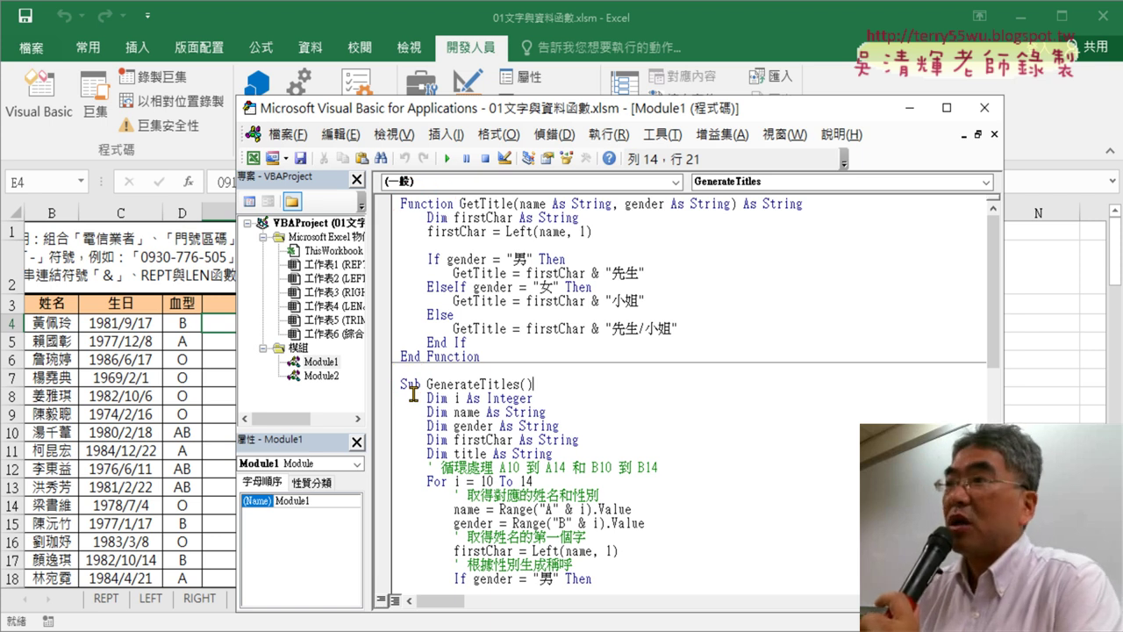
{"action": "left_click_drag", "start_coordinate": [572, 116], "coordinate": [791, 108]}
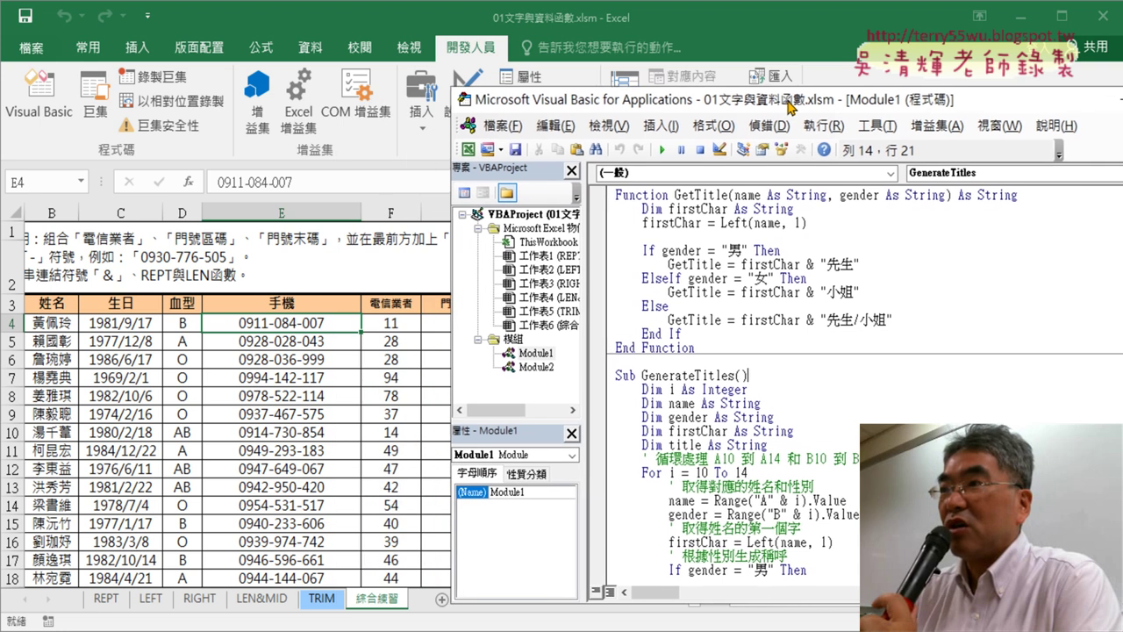
Test the 清除 and 手機 buttons, leaving the 手機 column cleared.
{"action": "left_click", "coordinate": [392, 360]}
{"action": "left_click", "coordinate": [749, 375]}
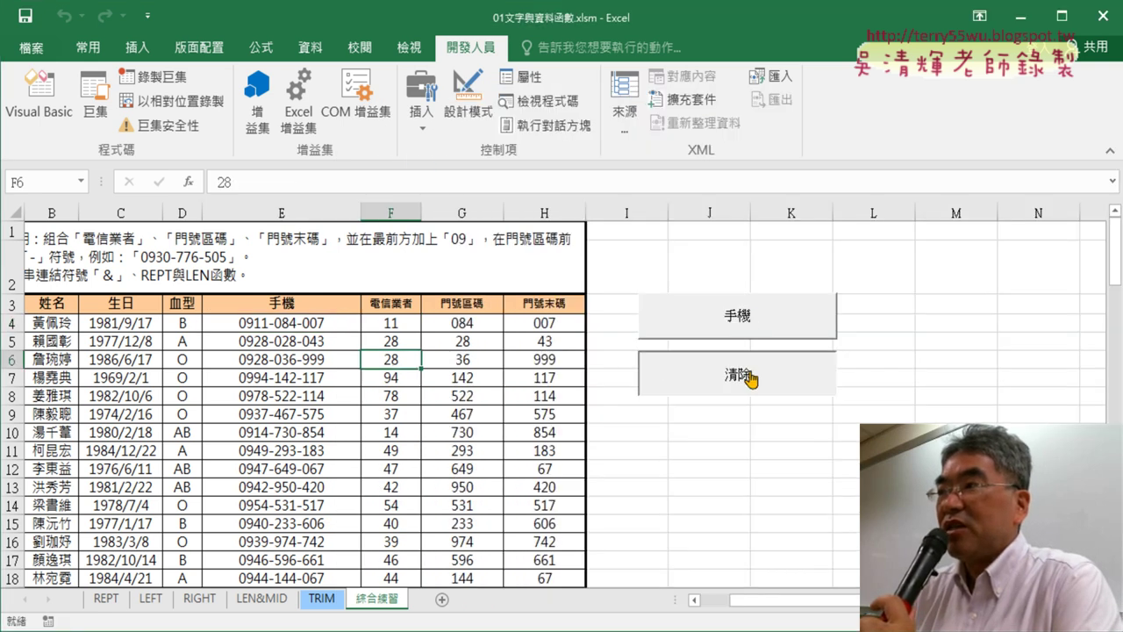
{"action": "left_click", "coordinate": [744, 319]}
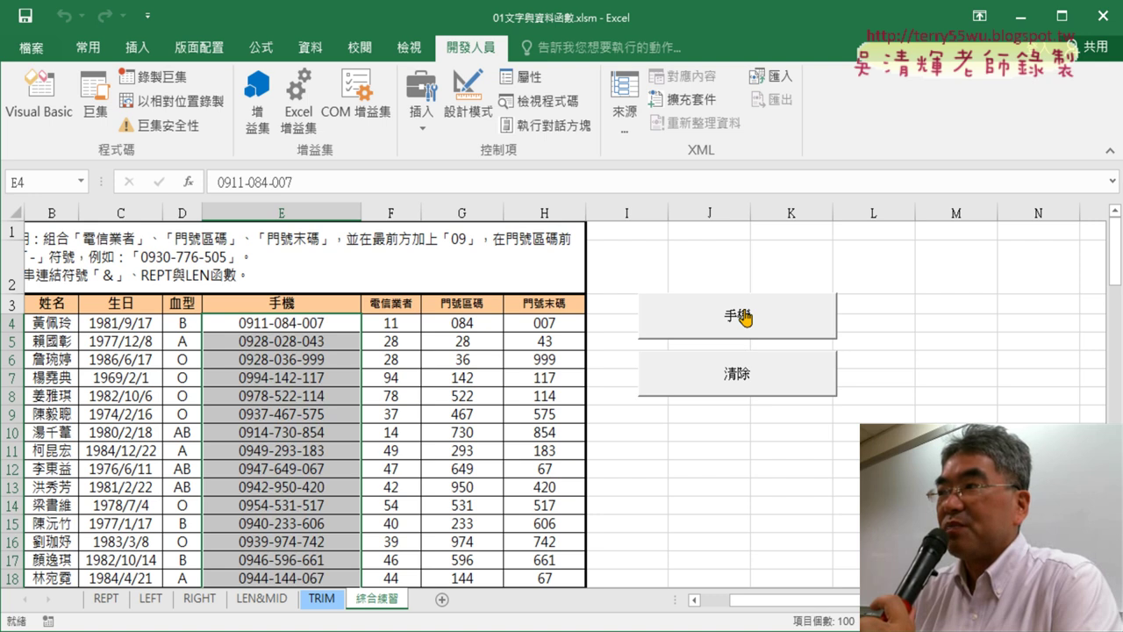
{"action": "left_click", "coordinate": [725, 378]}
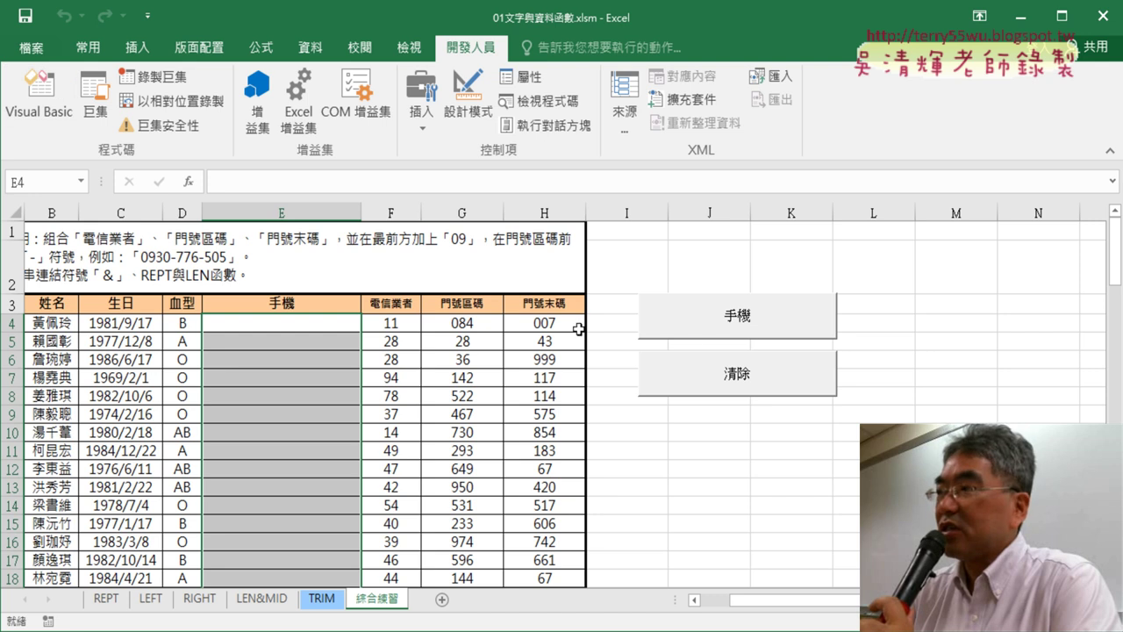
Assign the 手機 macro to the sheet's 手機 button.
{"action": "right_click", "coordinate": [713, 313]}
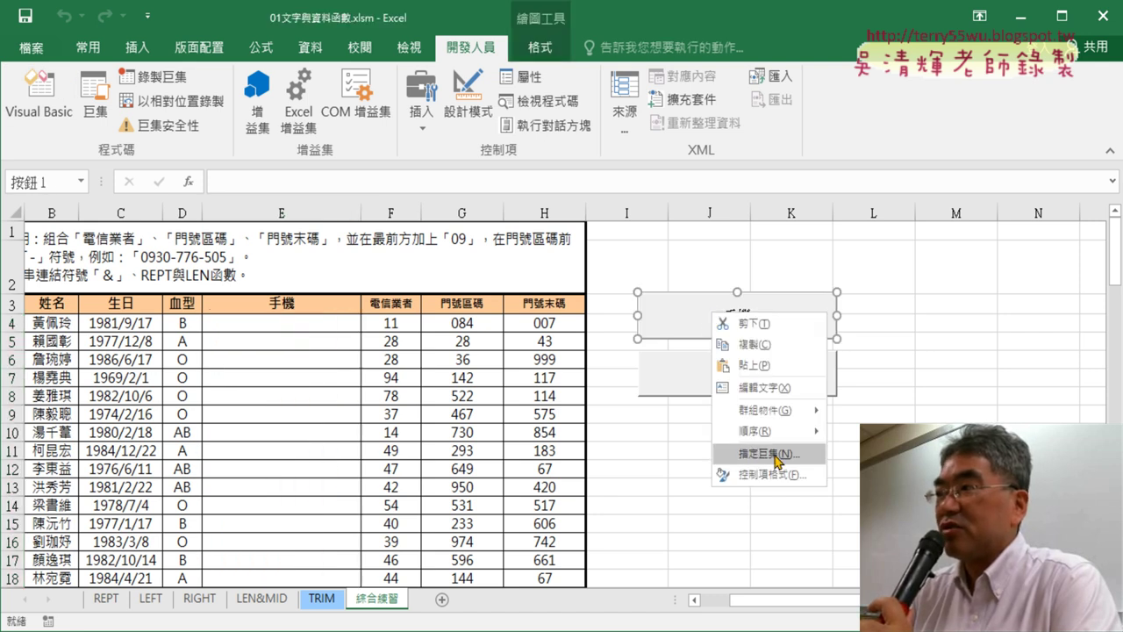
{"action": "left_click", "coordinate": [777, 454]}
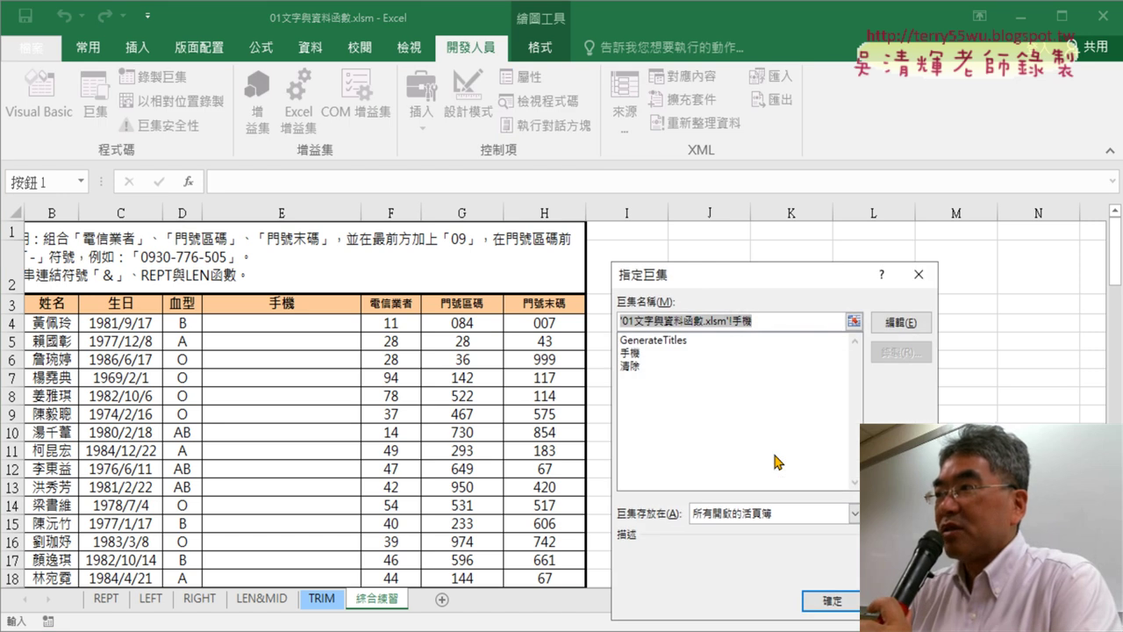
{"action": "left_click", "coordinate": [629, 354]}
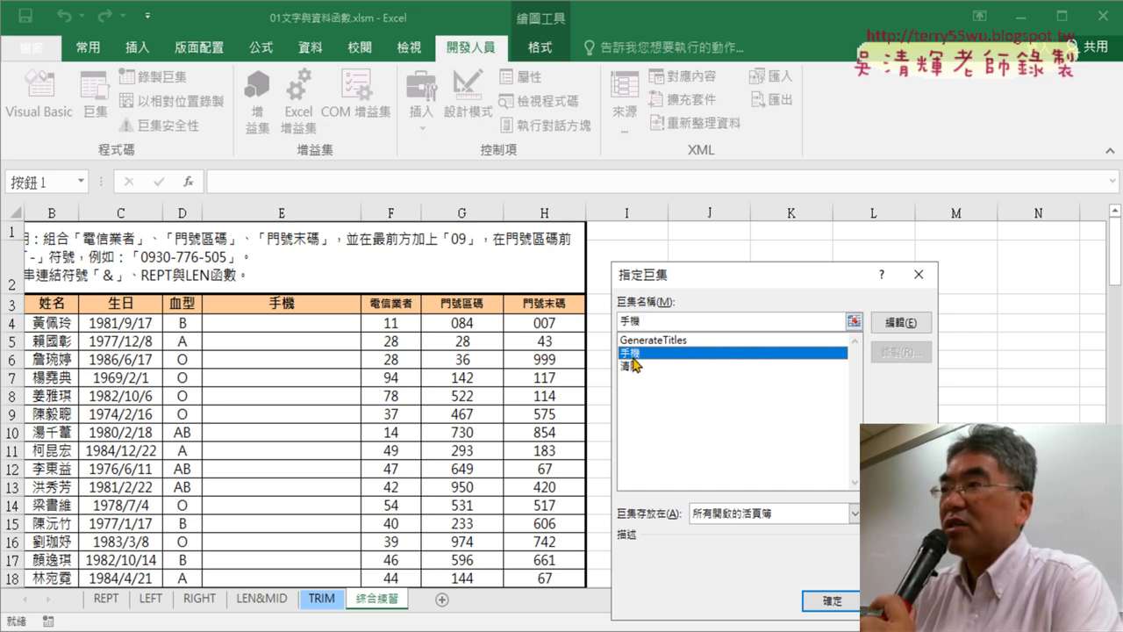
{"action": "left_click", "coordinate": [829, 600]}
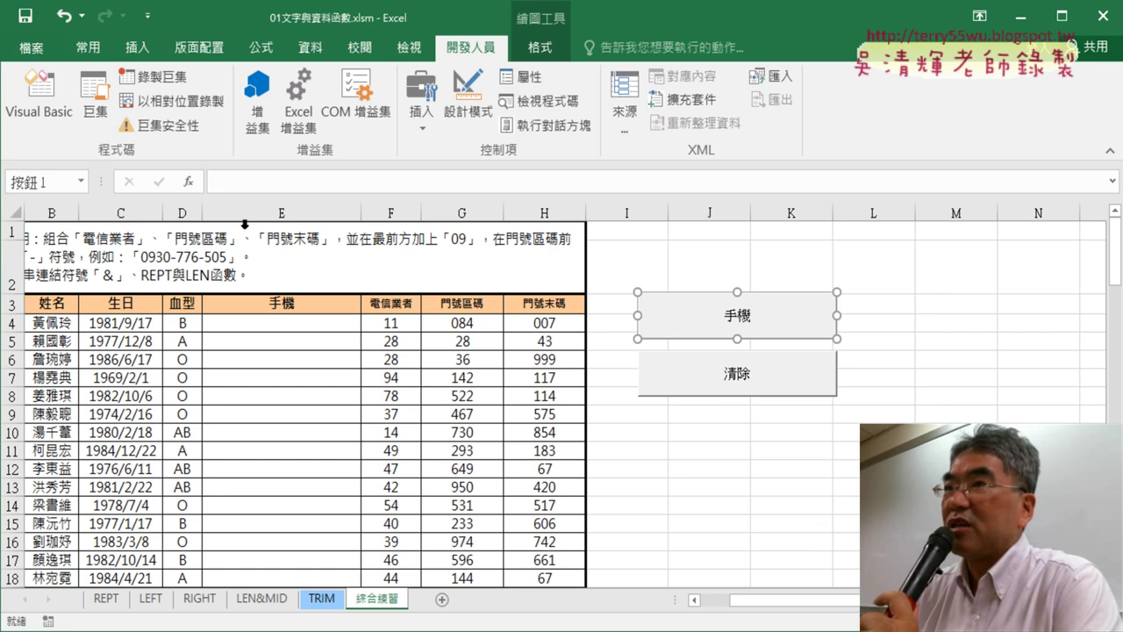
Open Module1, select Sub 手機 through End Sub, and move the editor right to show the buttons.
{"action": "left_click", "coordinate": [40, 109]}
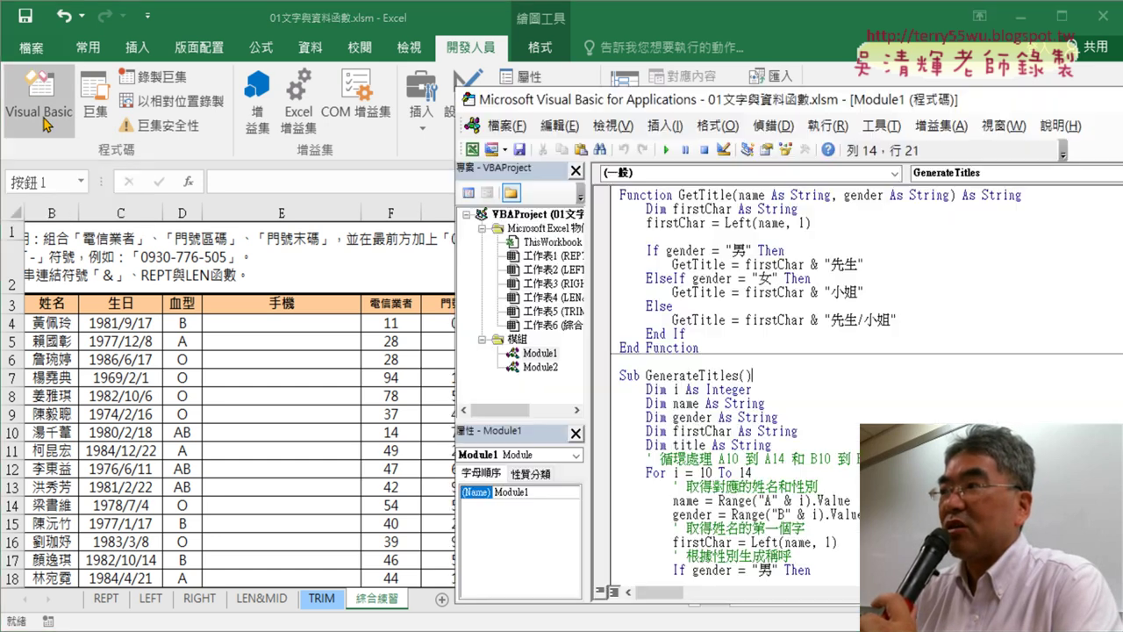
{"action": "scroll", "coordinate": [725, 312], "scroll_direction": "down", "scroll_amount": 2}
{"action": "scroll", "coordinate": [737, 320], "scroll_direction": "down", "scroll_amount": 3}
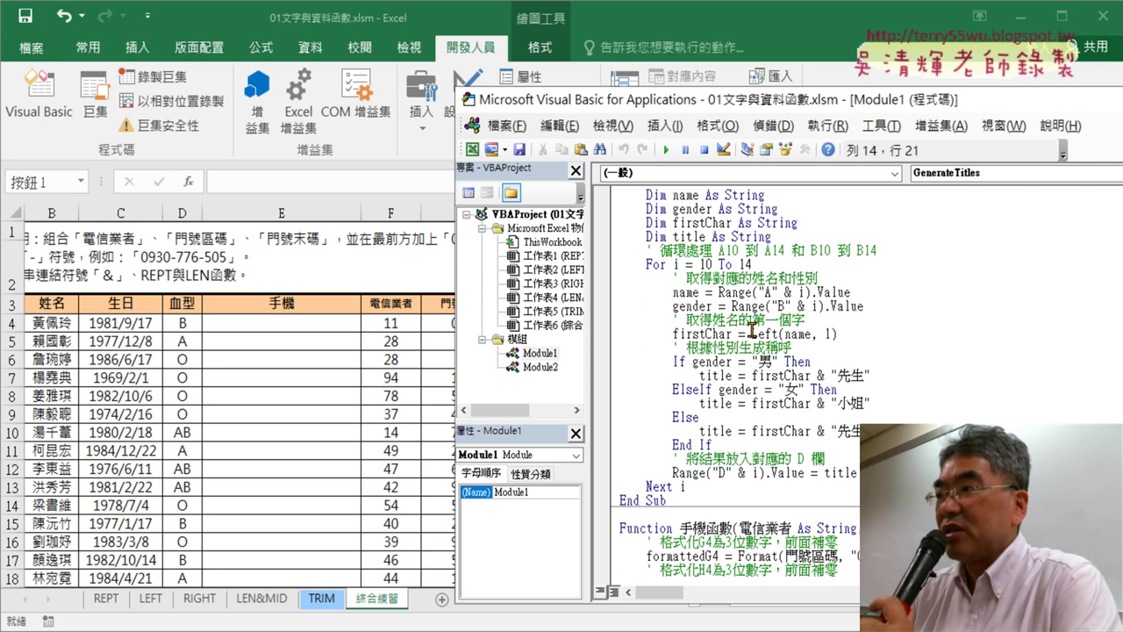
{"action": "scroll", "coordinate": [746, 325], "scroll_direction": "down", "scroll_amount": 3}
{"action": "scroll", "coordinate": [751, 329], "scroll_direction": "down", "scroll_amount": 1}
{"action": "scroll", "coordinate": [752, 329], "scroll_direction": "down", "scroll_amount": 3}
{"action": "scroll", "coordinate": [752, 329], "scroll_direction": "down", "scroll_amount": 1}
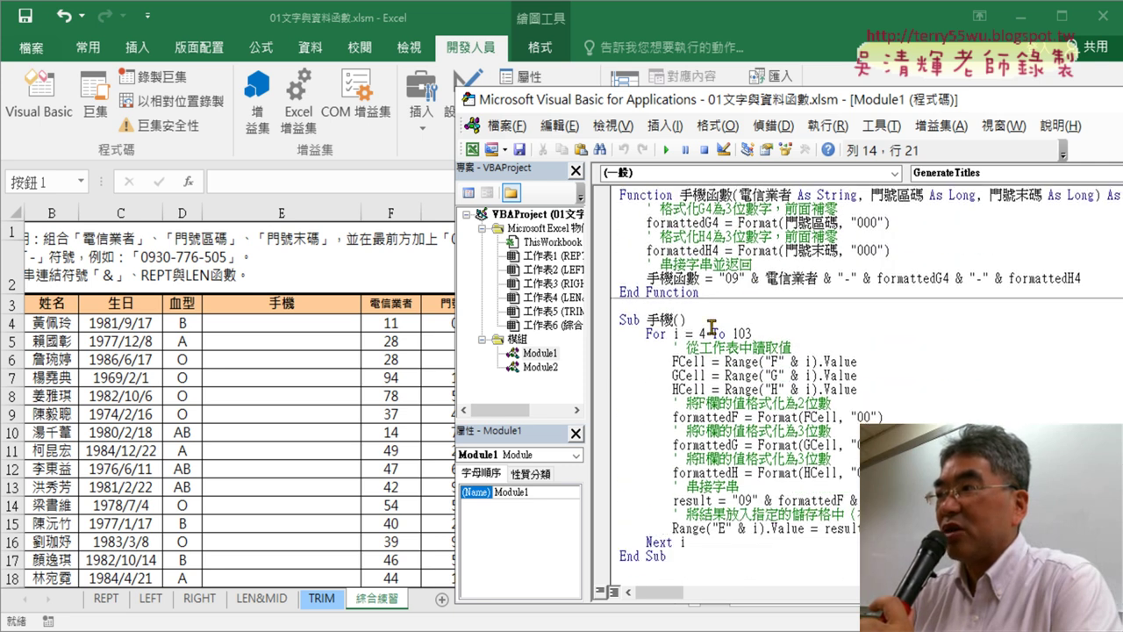
{"action": "left_click", "coordinate": [612, 320]}
{"action": "left_click_drag", "start_coordinate": [611, 325], "coordinate": [638, 565]}
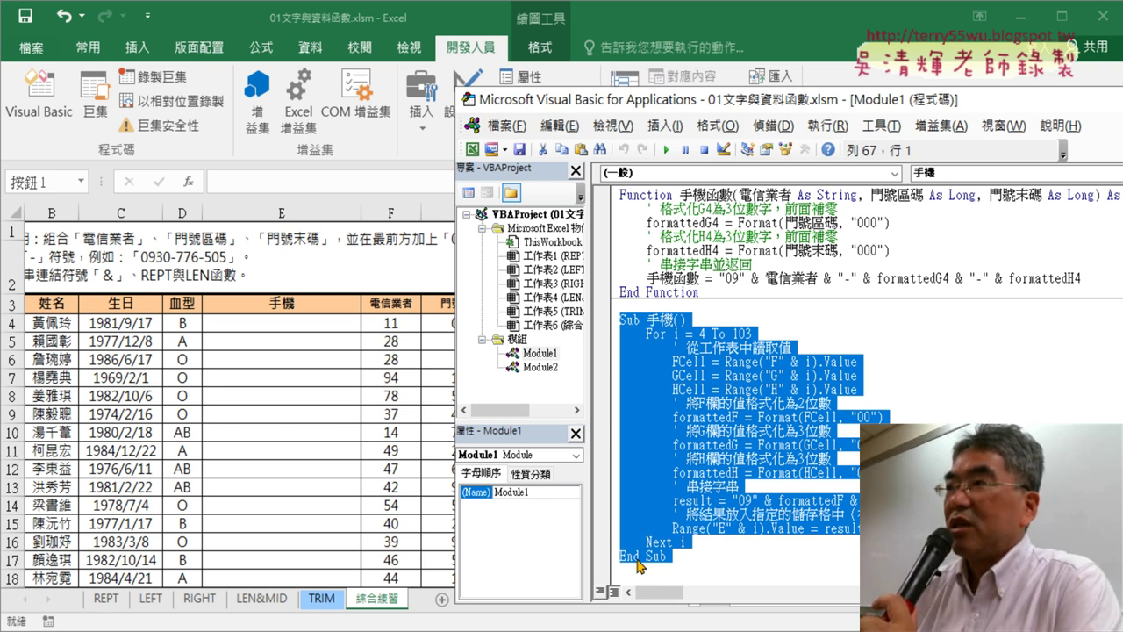
{"action": "left_click_drag", "start_coordinate": [662, 110], "coordinate": [980, 111]}
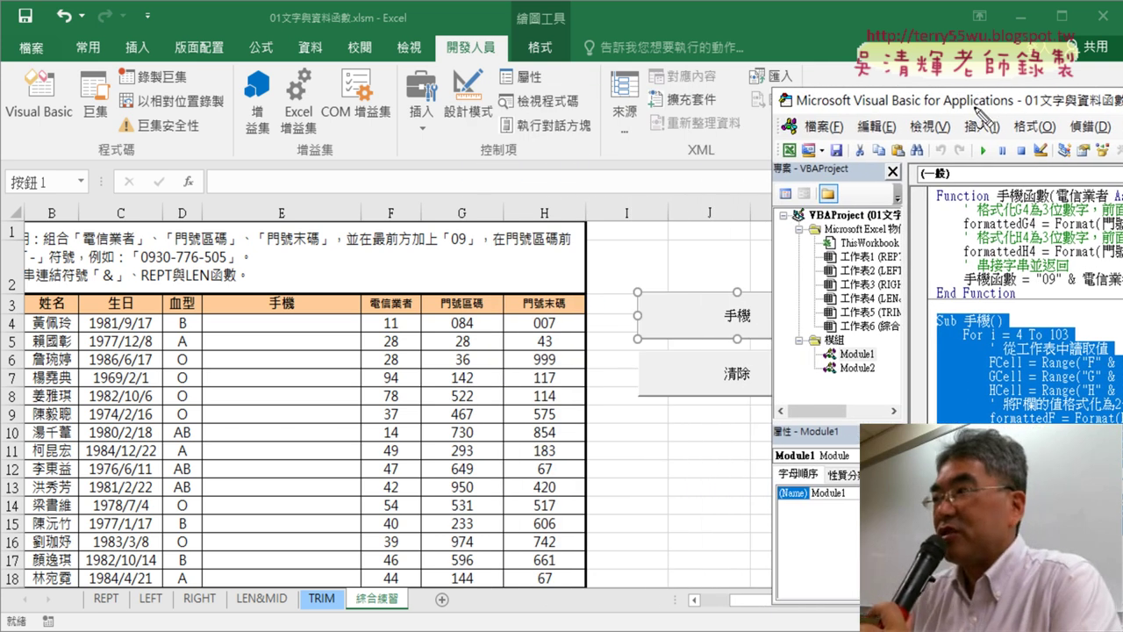
Annotate the Sub 手機 code, the 手機 button and the 手機函數 formula usage, then erase the marks.
{"action": "mouse_move", "coordinate": [990, 334]}
{"action": "left_mouse_down"}
{"action": "mouse_move", "coordinate": [939, 334]}
{"action": "mouse_move", "coordinate": [1009, 321]}
{"action": "mouse_move", "coordinate": [934, 338]}
{"action": "mouse_move", "coordinate": [899, 264]}
{"action": "mouse_move", "coordinate": [754, 252]}
{"action": "mouse_move", "coordinate": [746, 282]}
{"action": "left_mouse_up"}
{"action": "mouse_move", "coordinate": [630, 284]}
{"action": "left_mouse_down"}
{"action": "mouse_move", "coordinate": [628, 340]}
{"action": "mouse_move", "coordinate": [829, 283]}
{"action": "left_mouse_up"}
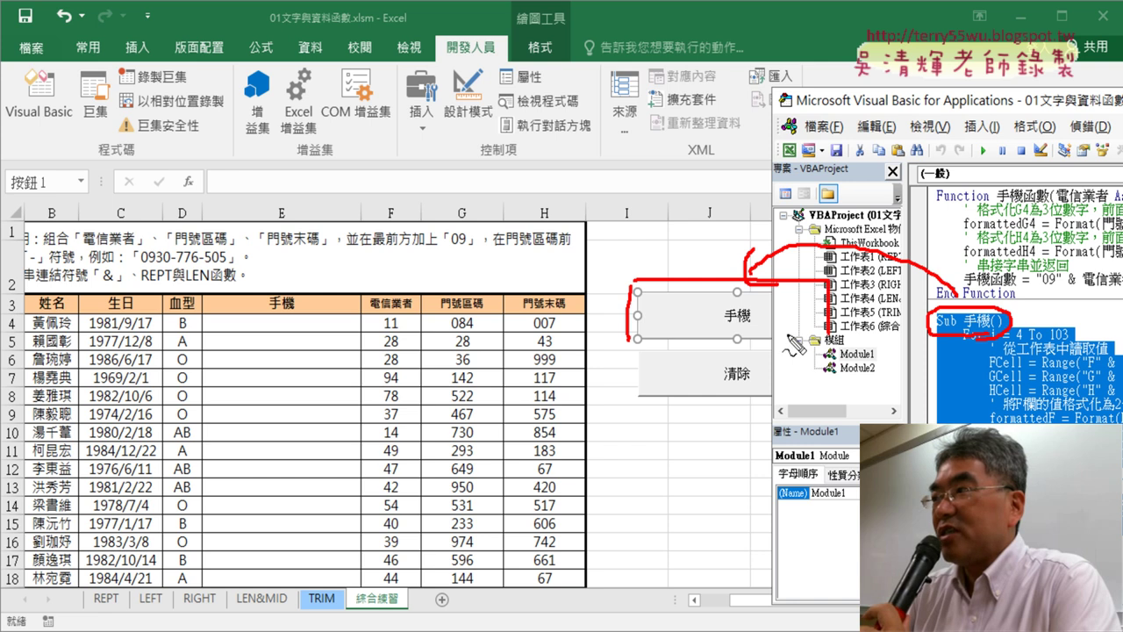
{"action": "left_click_drag", "start_coordinate": [632, 333], "coordinate": [811, 331]}
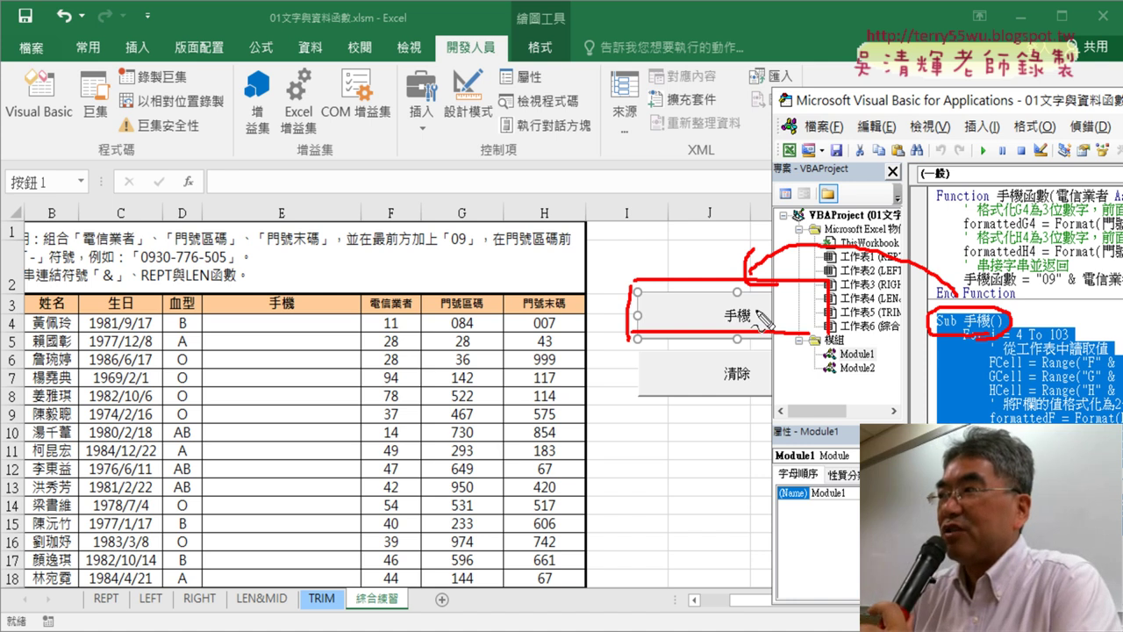
{"action": "mouse_move", "coordinate": [930, 174]}
{"action": "left_mouse_down"}
{"action": "mouse_move", "coordinate": [904, 216]}
{"action": "mouse_move", "coordinate": [1020, 208]}
{"action": "left_mouse_up"}
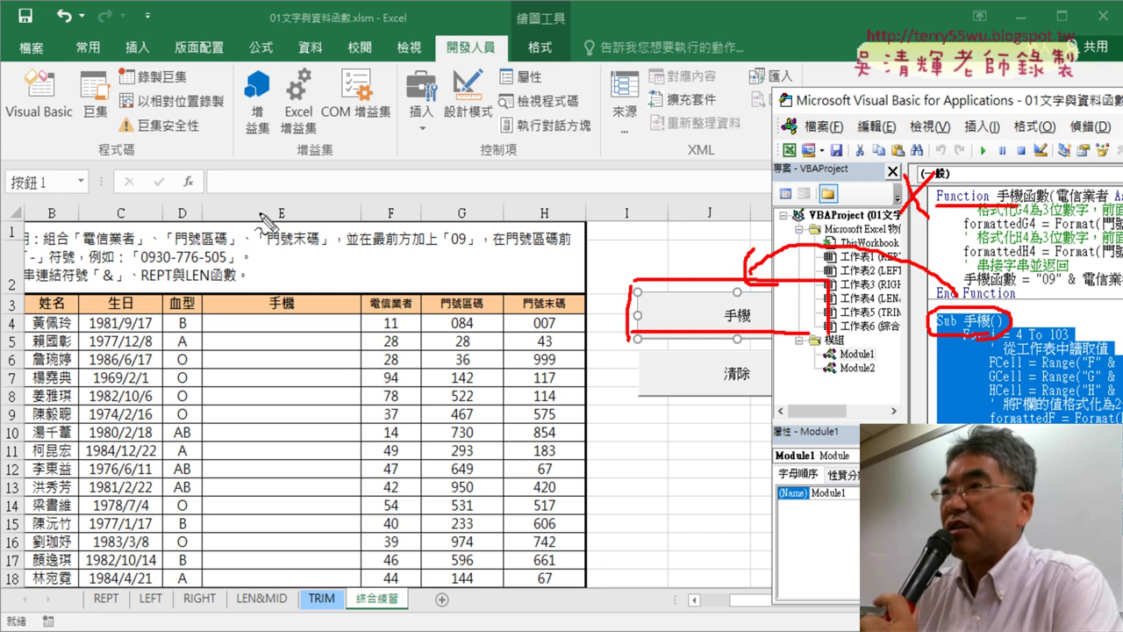
{"action": "mouse_move", "coordinate": [181, 167]}
{"action": "left_mouse_down"}
{"action": "mouse_move", "coordinate": [188, 178]}
{"action": "mouse_move", "coordinate": [186, 165]}
{"action": "left_mouse_up"}
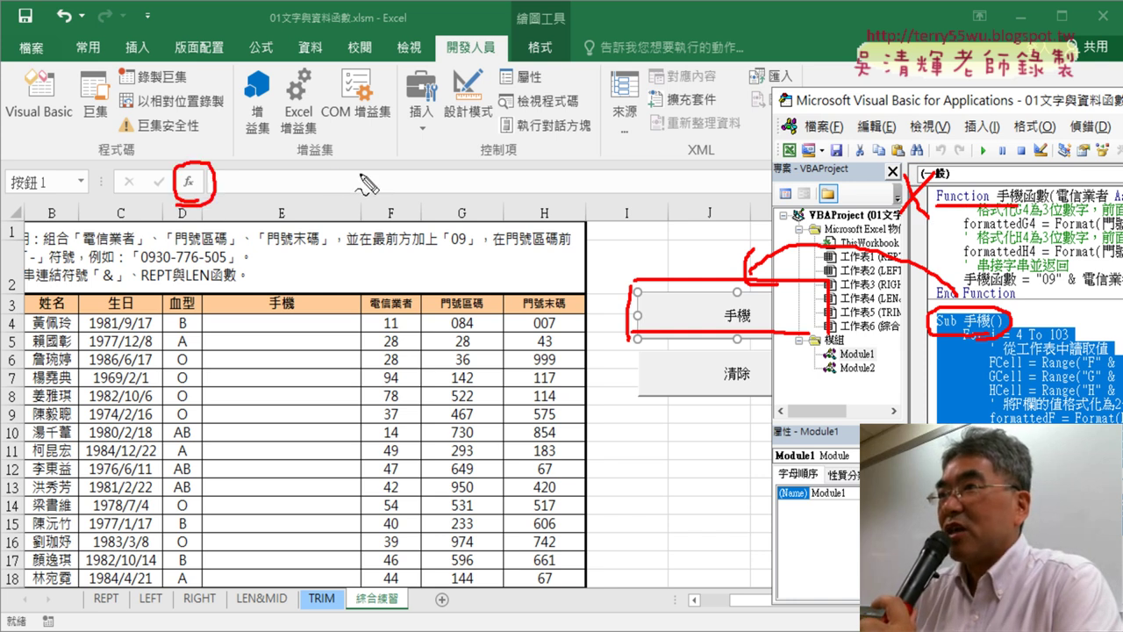
{"action": "mouse_move", "coordinate": [360, 173]}
{"action": "left_mouse_down"}
{"action": "mouse_move", "coordinate": [211, 181]}
{"action": "mouse_move", "coordinate": [247, 202]}
{"action": "left_mouse_up"}
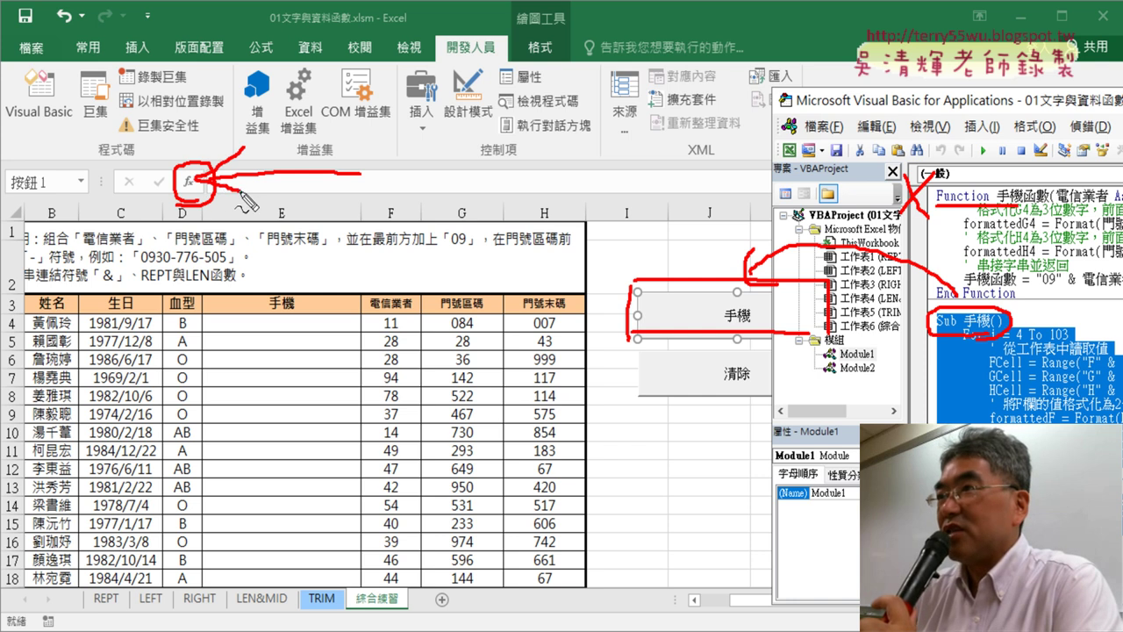
{"action": "key", "text": "Escape"}
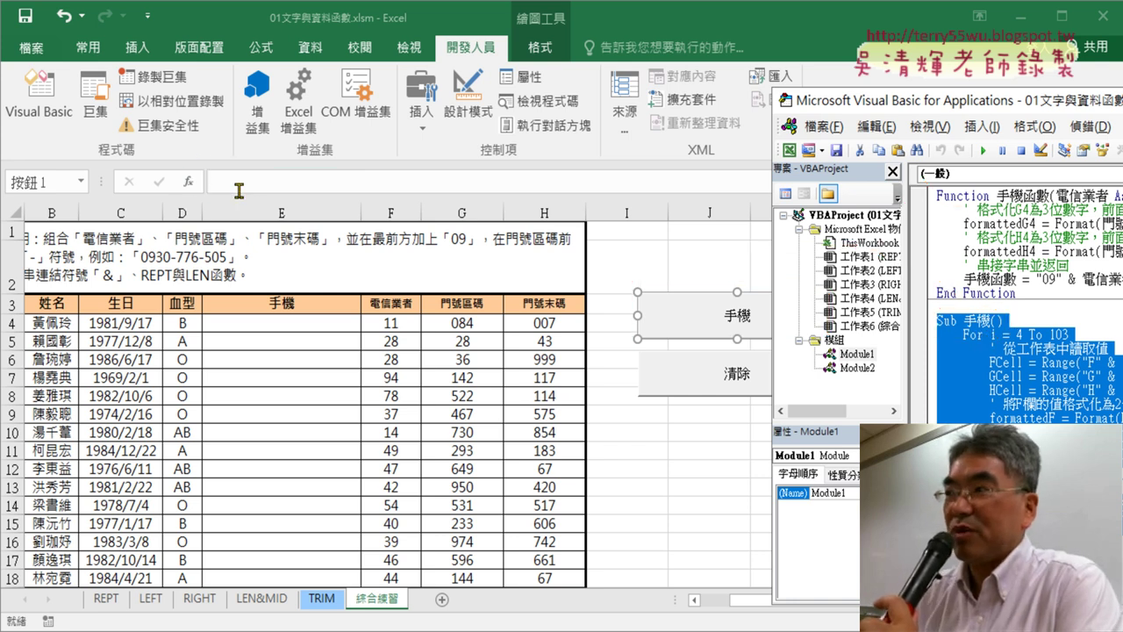
Return to the worksheet and clear column E's phone numbers with the 清除 button.
{"action": "left_click", "coordinate": [238, 191]}
{"action": "left_click", "coordinate": [373, 376]}
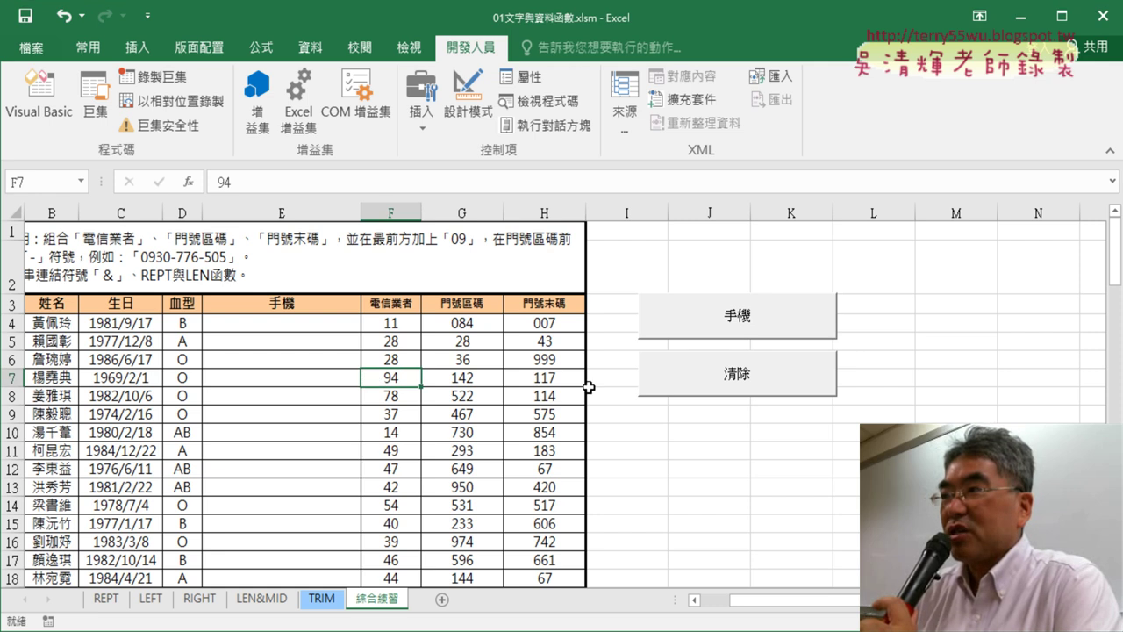
{"action": "left_click", "coordinate": [741, 330]}
{"action": "left_click", "coordinate": [740, 376]}
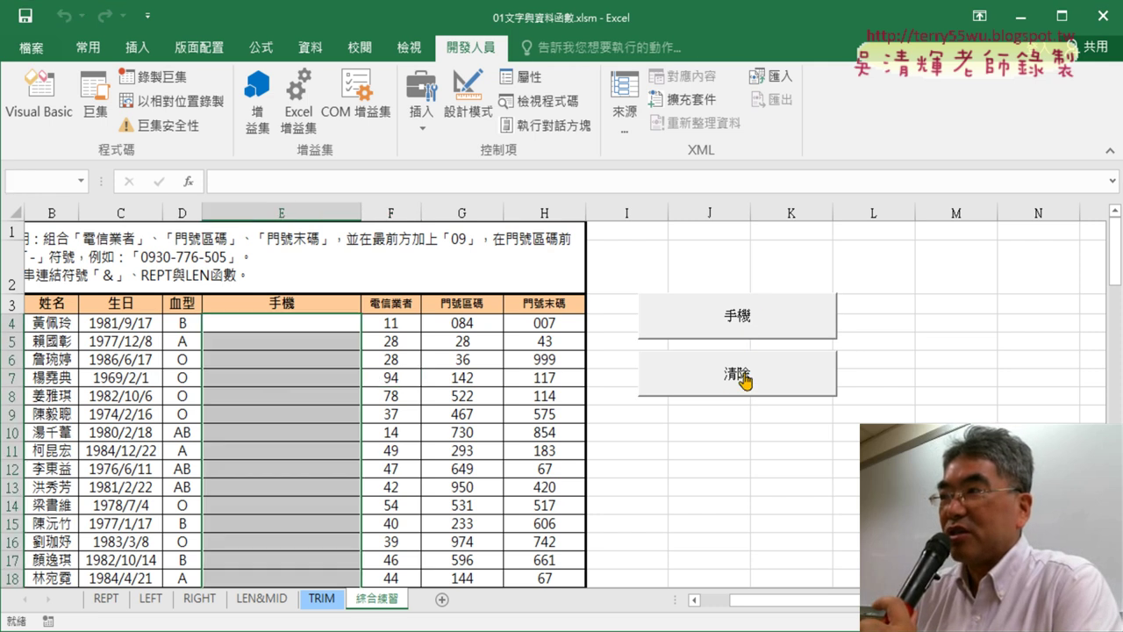
{"action": "left_click", "coordinate": [748, 309]}
Switch to the browser's Google Groups lesson outline post.
{"action": "key", "text": "alt+Tab"}
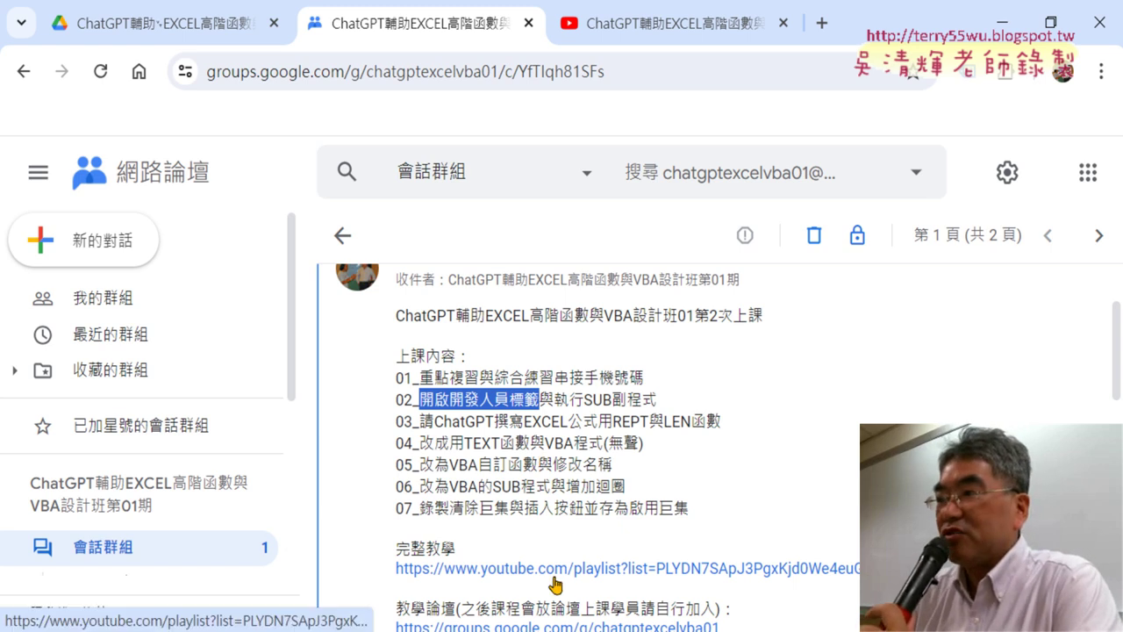
{"action": "left_click", "coordinate": [650, 32]}
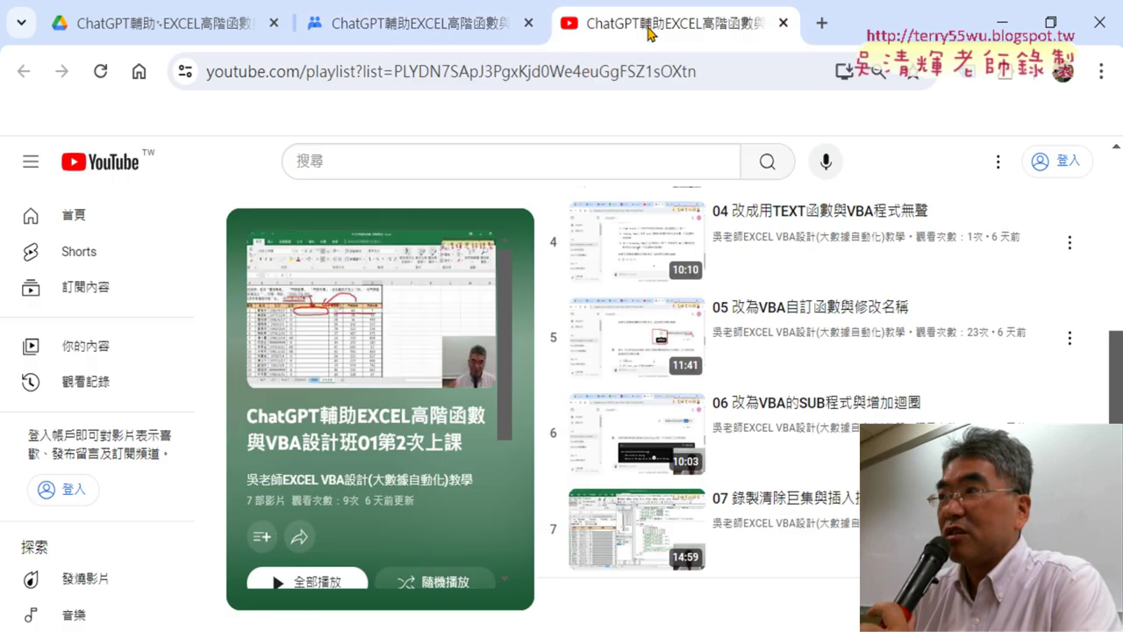
{"action": "scroll", "coordinate": [760, 351], "scroll_direction": "up", "scroll_amount": 3}
{"action": "scroll", "coordinate": [759, 263], "scroll_direction": "up", "scroll_amount": 1}
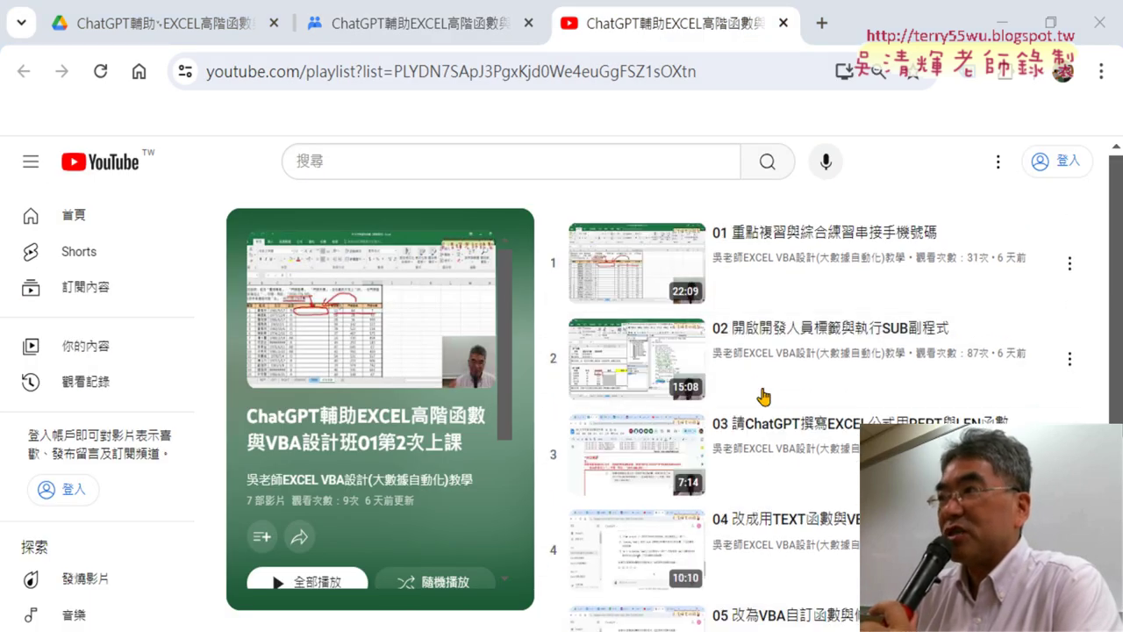
{"action": "scroll", "coordinate": [760, 333], "scroll_direction": "down", "scroll_amount": 1}
{"action": "scroll", "coordinate": [760, 369], "scroll_direction": "down", "scroll_amount": 2}
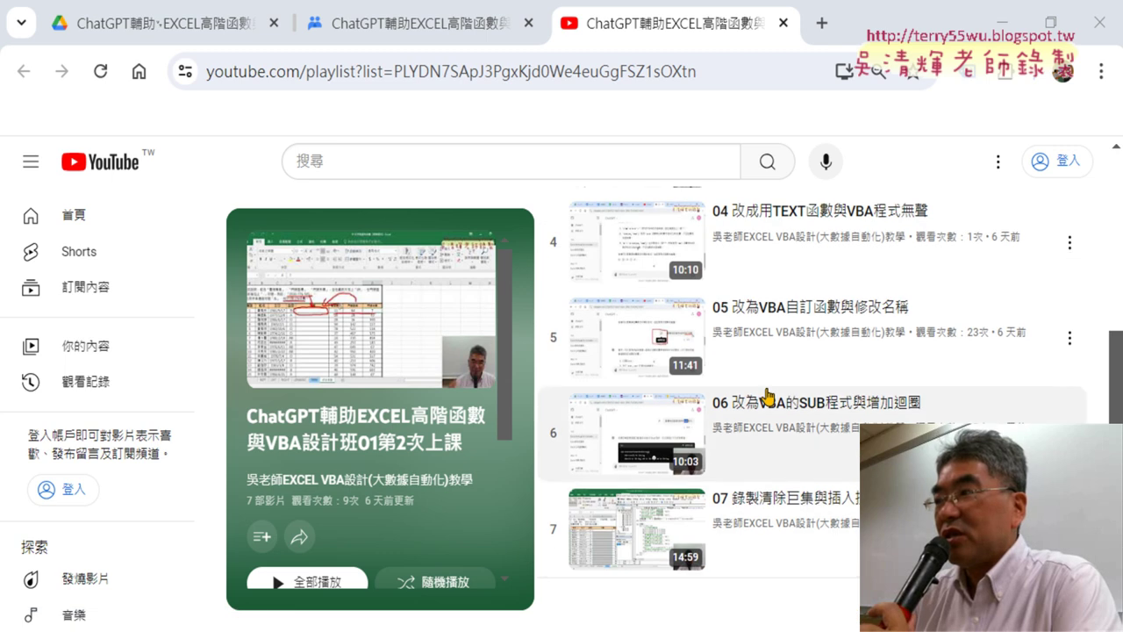
{"action": "scroll", "coordinate": [760, 535], "scroll_direction": "up", "scroll_amount": 2}
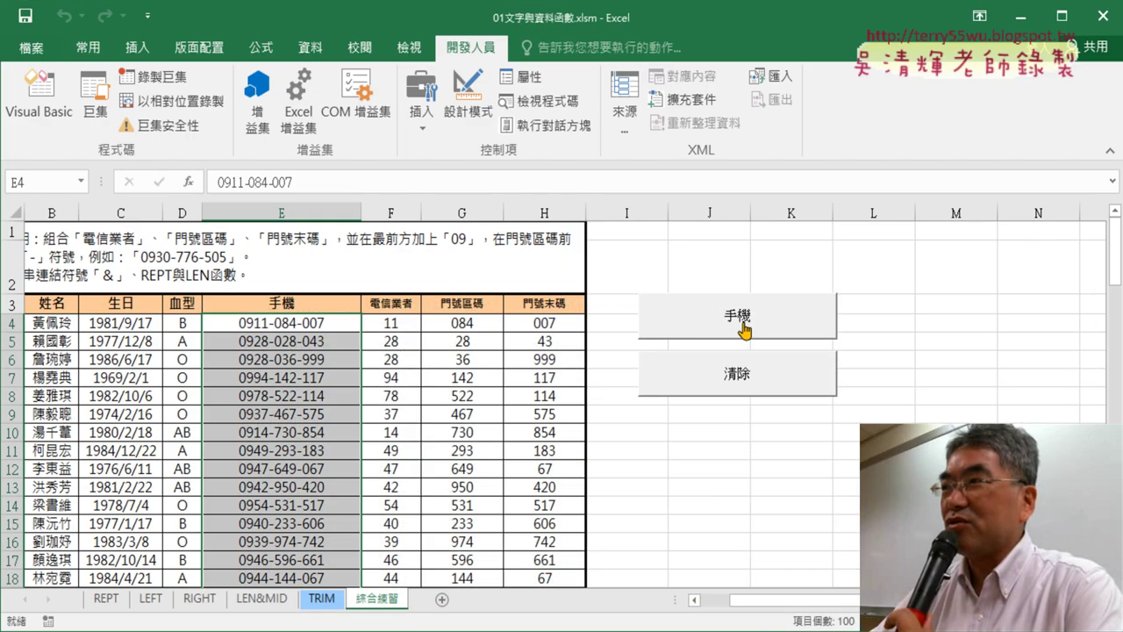
{"action": "left_click", "coordinate": [719, 391]}
{"action": "left_click", "coordinate": [720, 320]}
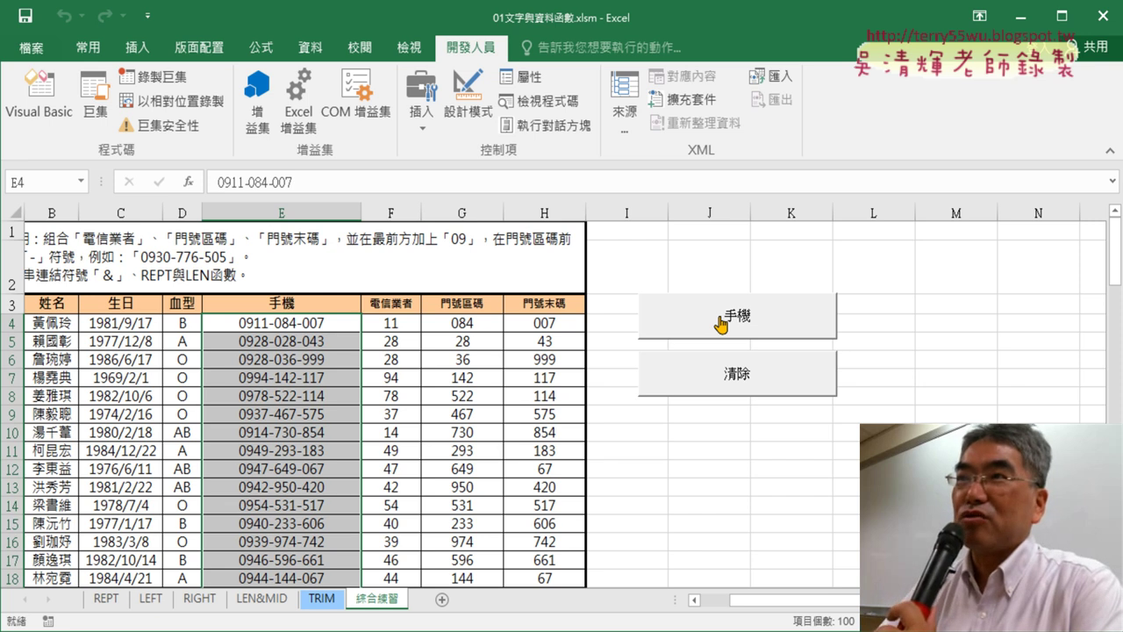
Open the Visual Basic editor on Module1 and move it to the left of the sheet.
{"action": "left_click", "coordinate": [42, 103]}
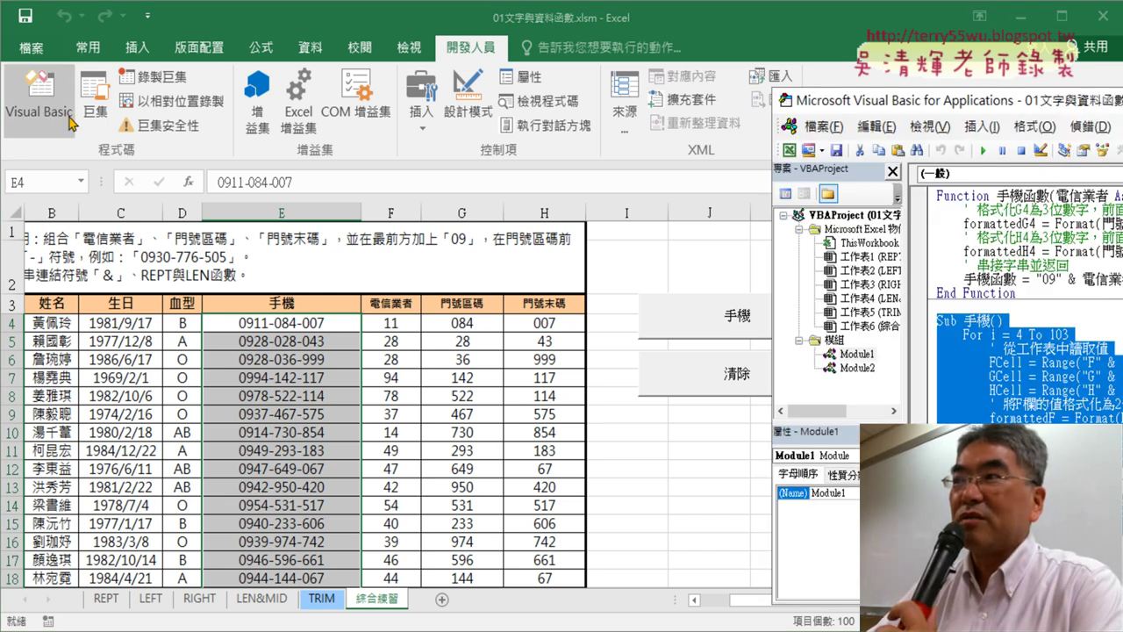
{"action": "left_click_drag", "start_coordinate": [893, 110], "coordinate": [350, 89]}
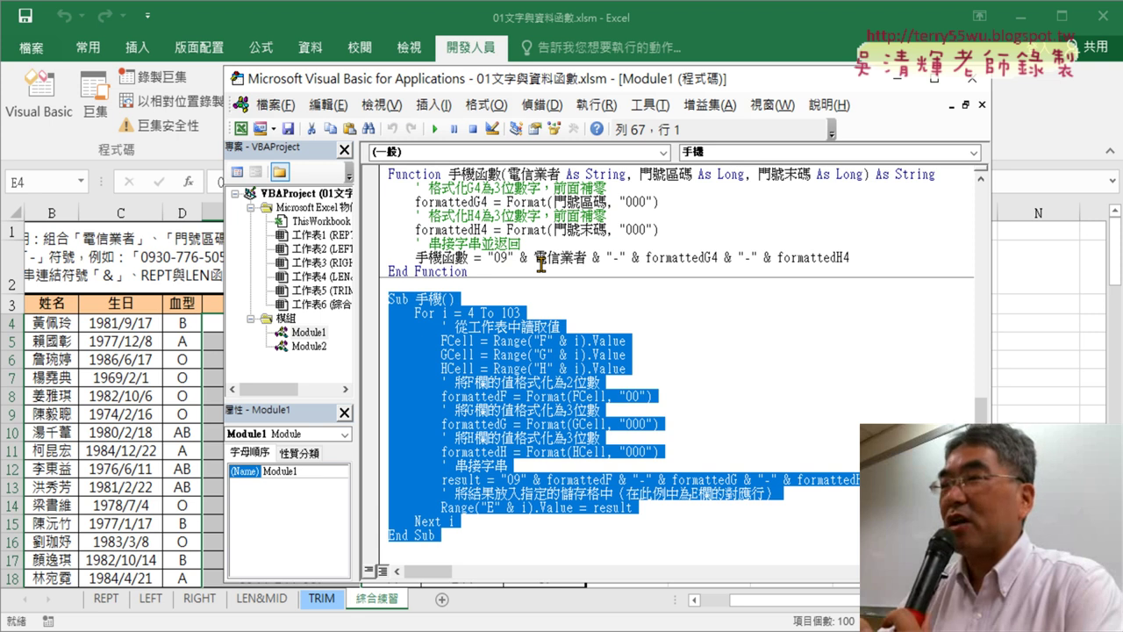
{"action": "left_click", "coordinate": [447, 548]}
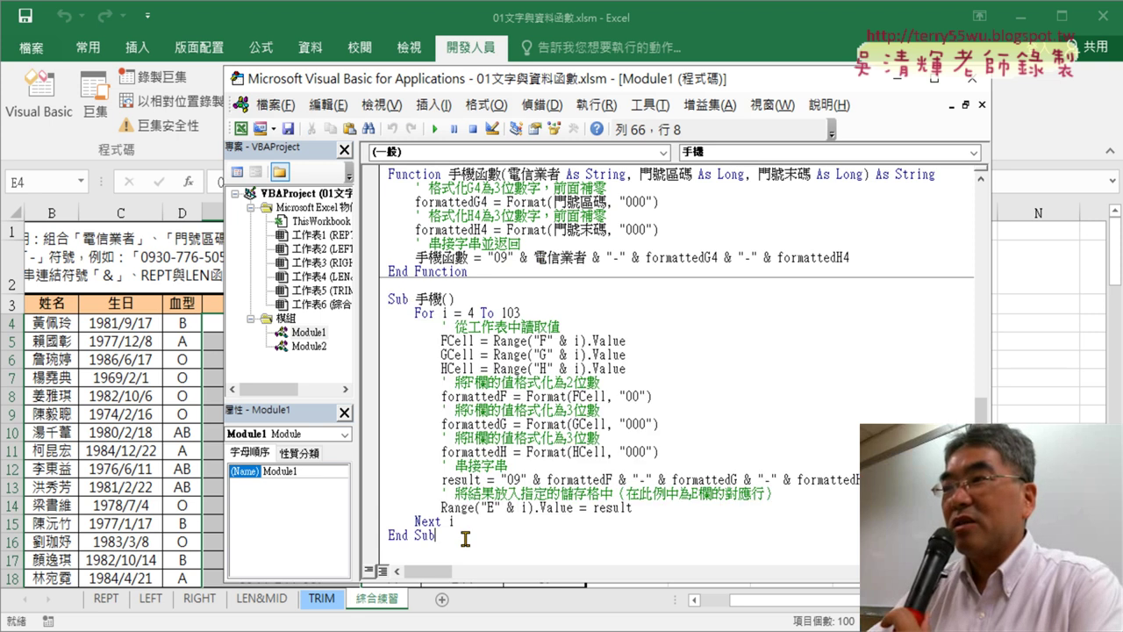
{"action": "left_click_drag", "start_coordinate": [447, 544], "coordinate": [388, 290]}
{"action": "left_click", "coordinate": [428, 340]}
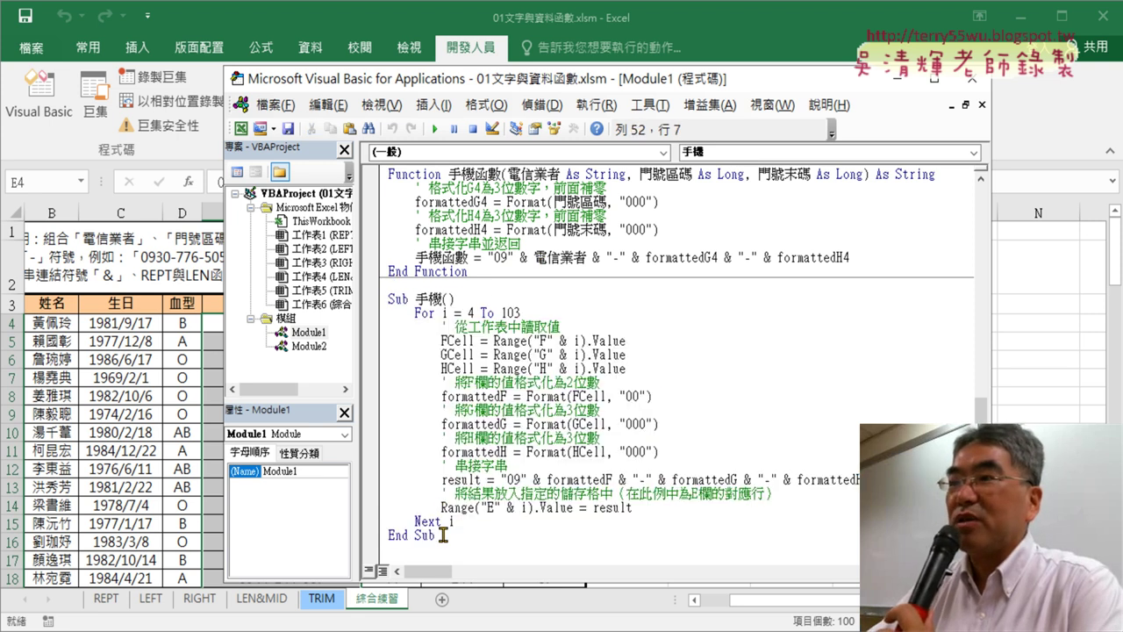
{"action": "left_click_drag", "start_coordinate": [443, 535], "coordinate": [377, 302]}
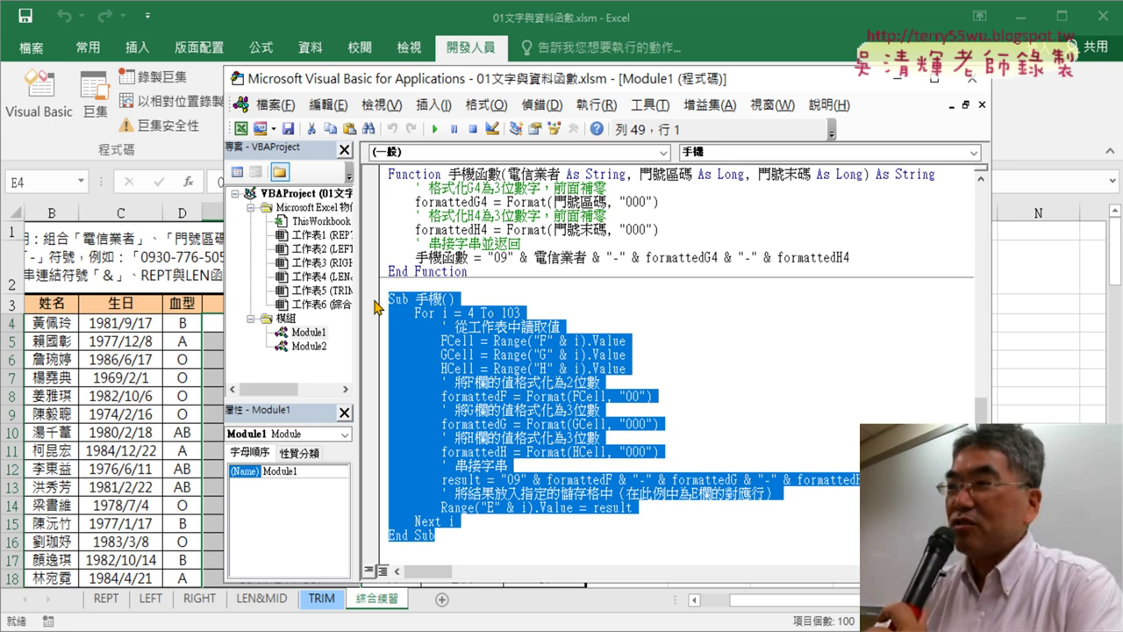
{"action": "left_click", "coordinate": [484, 368]}
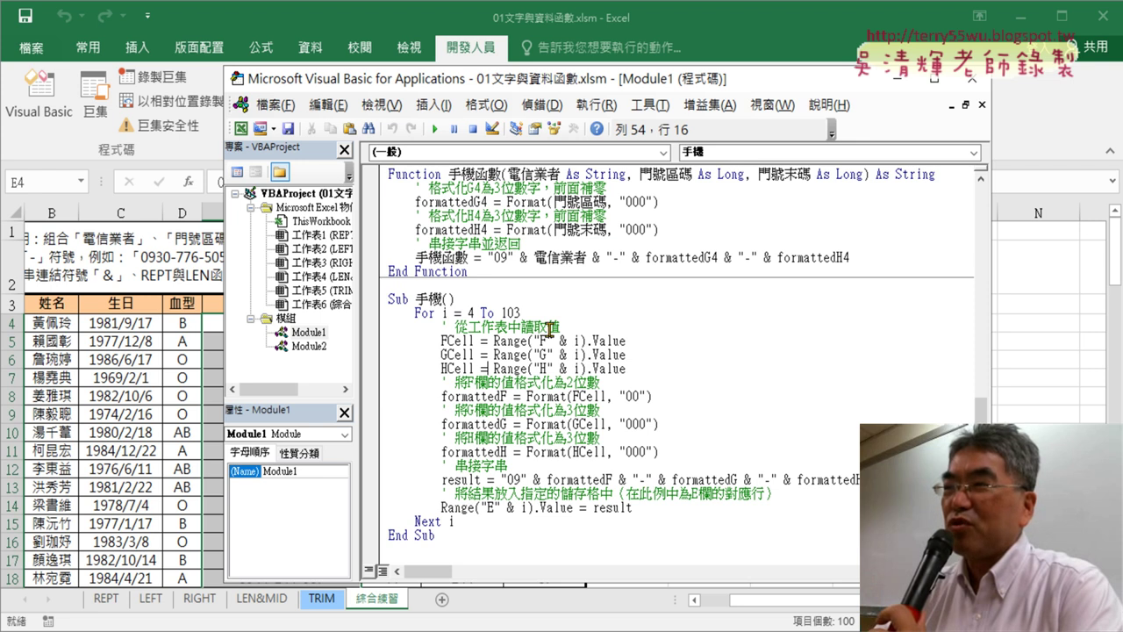
{"action": "left_click_drag", "start_coordinate": [561, 326], "coordinate": [449, 326]}
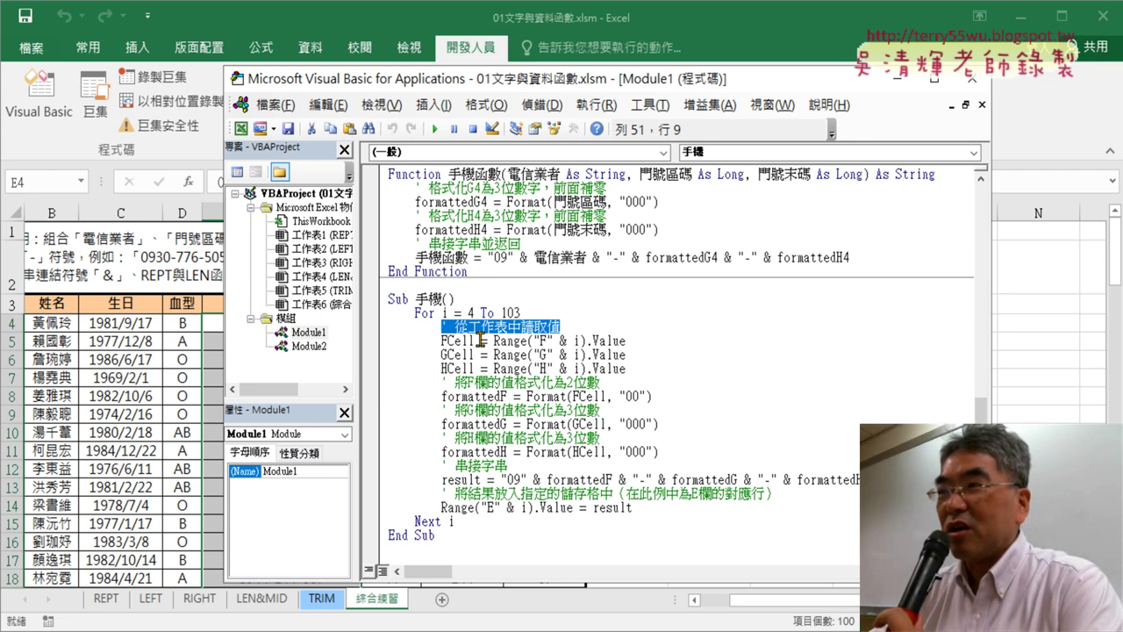
{"action": "left_click_drag", "start_coordinate": [600, 383], "coordinate": [439, 383]}
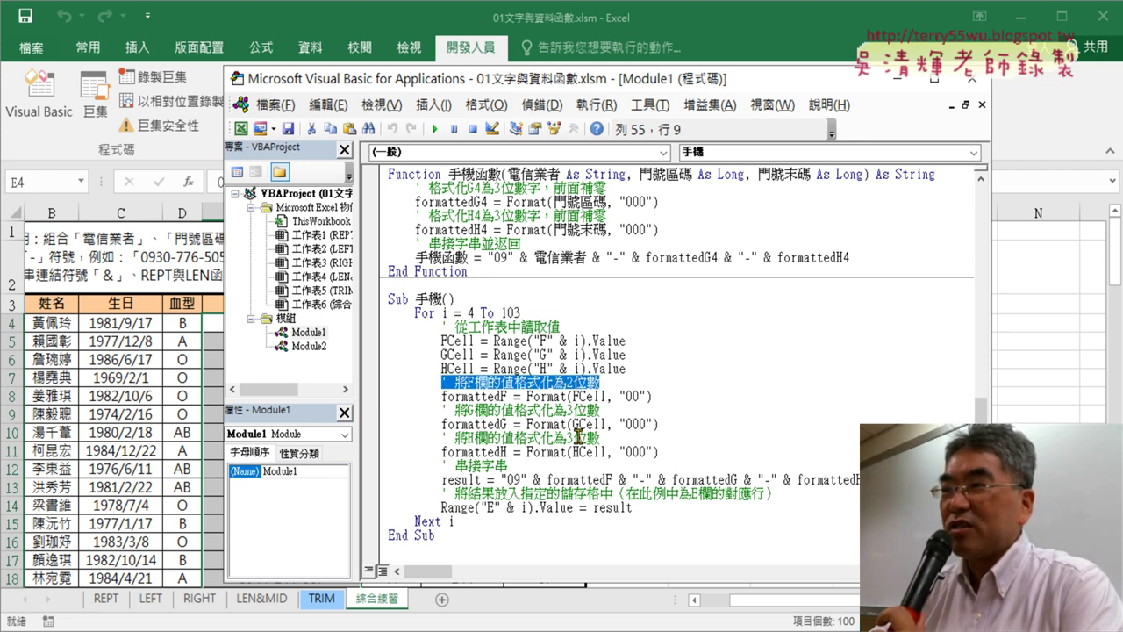
{"action": "left_click_drag", "start_coordinate": [600, 409], "coordinate": [440, 410]}
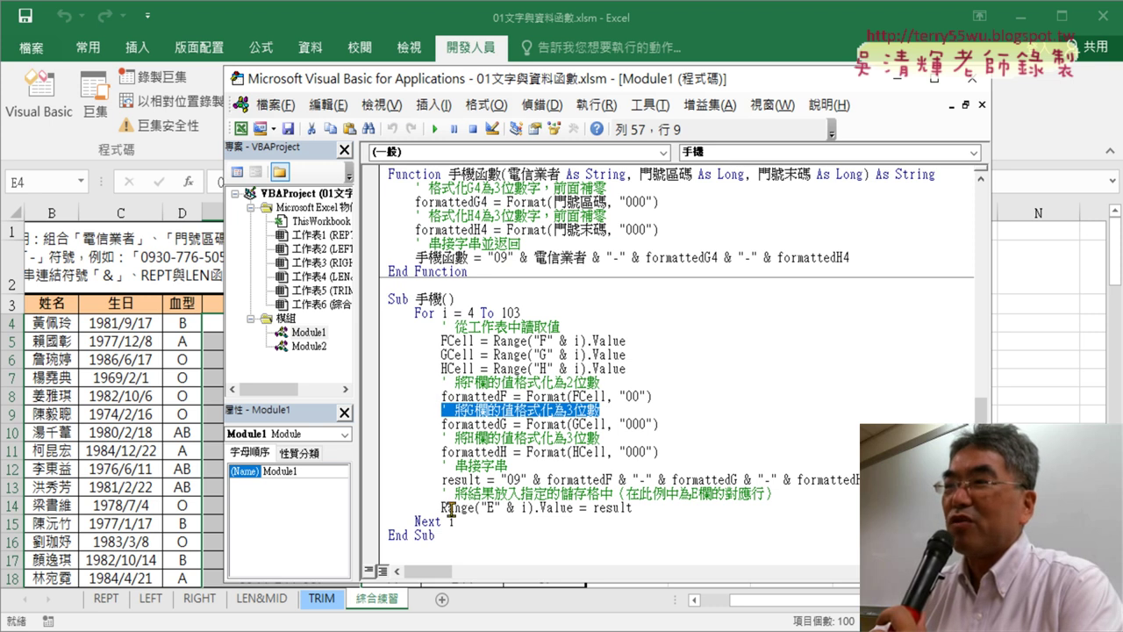
{"action": "left_click_drag", "start_coordinate": [436, 535], "coordinate": [375, 308]}
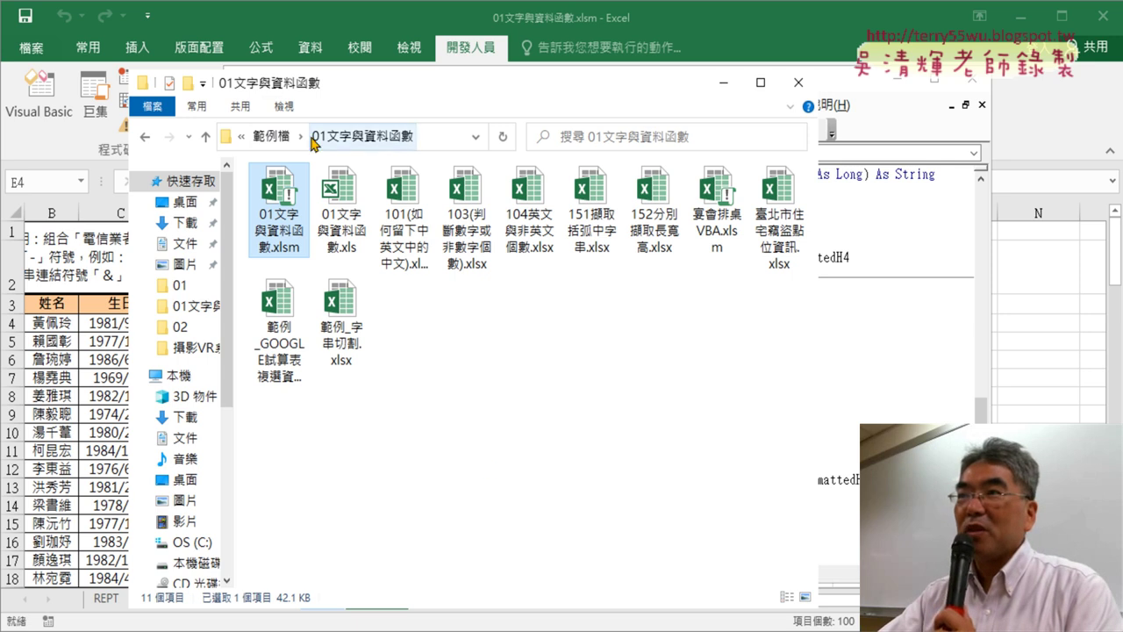
Switch the folder to Details view and select 151擷取括弧中字串.xlsx.
{"action": "left_click", "coordinate": [293, 114]}
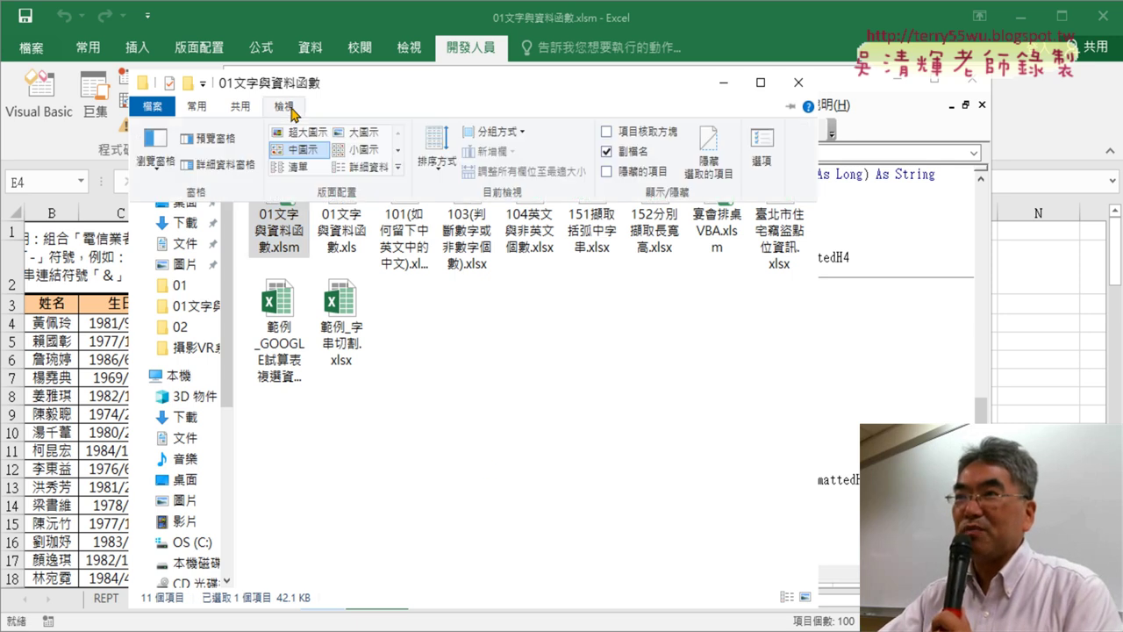
{"action": "left_click", "coordinate": [372, 167]}
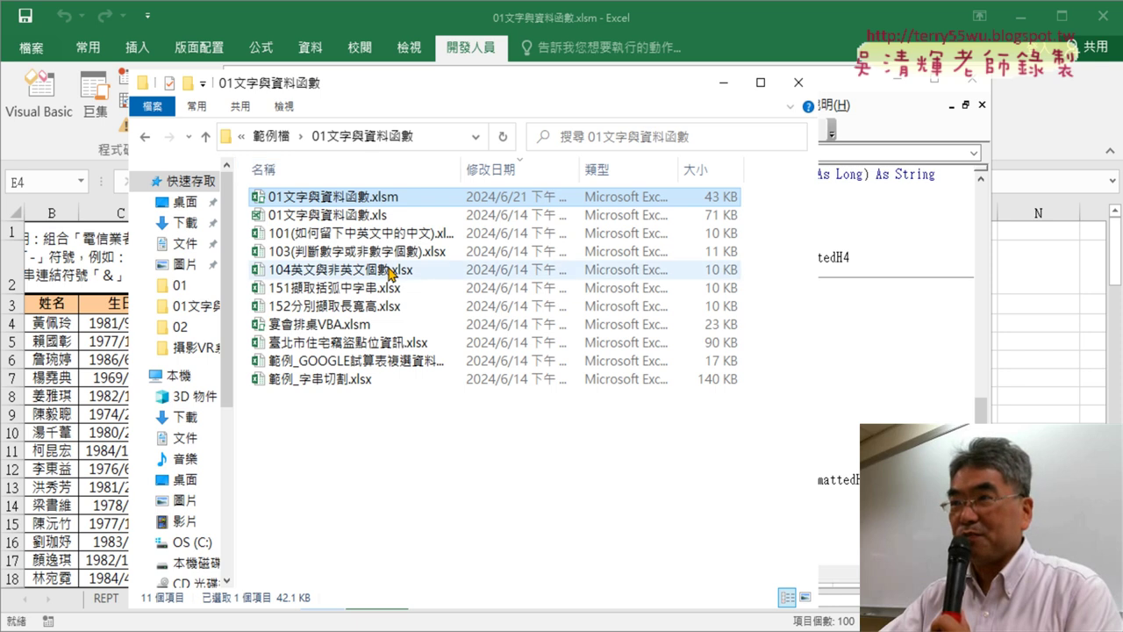
{"action": "left_click", "coordinate": [387, 289]}
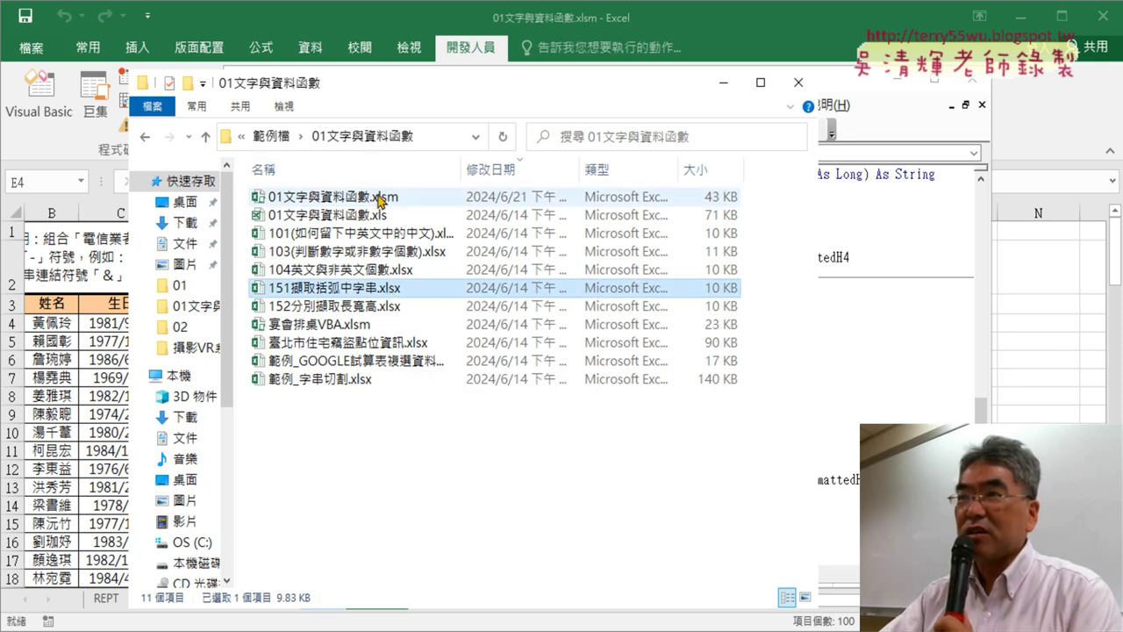
{"action": "left_click", "coordinate": [377, 198]}
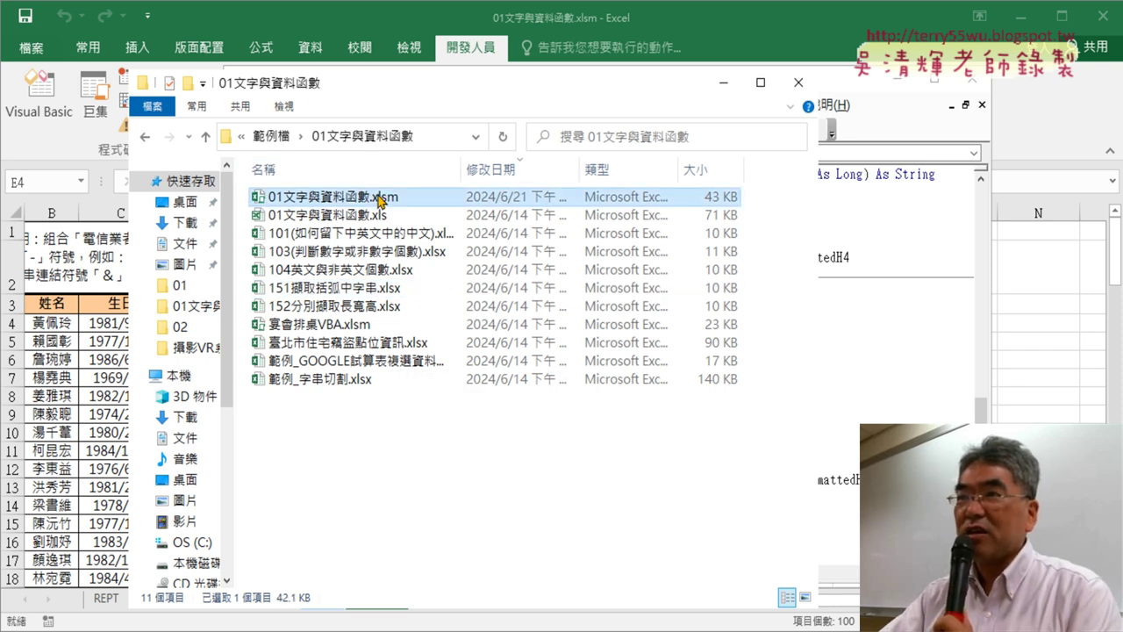
{"action": "left_click", "coordinate": [316, 295]}
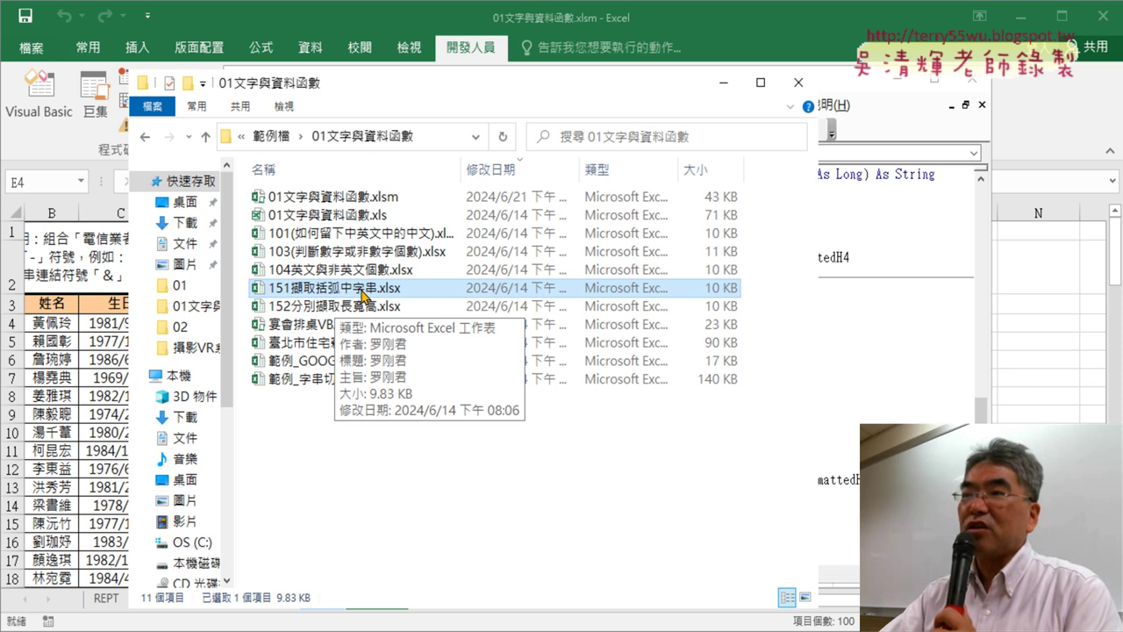
Save and close 01文字與資料函數.xlsm, then open 151擷取括弧中字串.xlsx.
{"action": "left_click", "coordinate": [1102, 18]}
{"action": "left_click", "coordinate": [505, 361]}
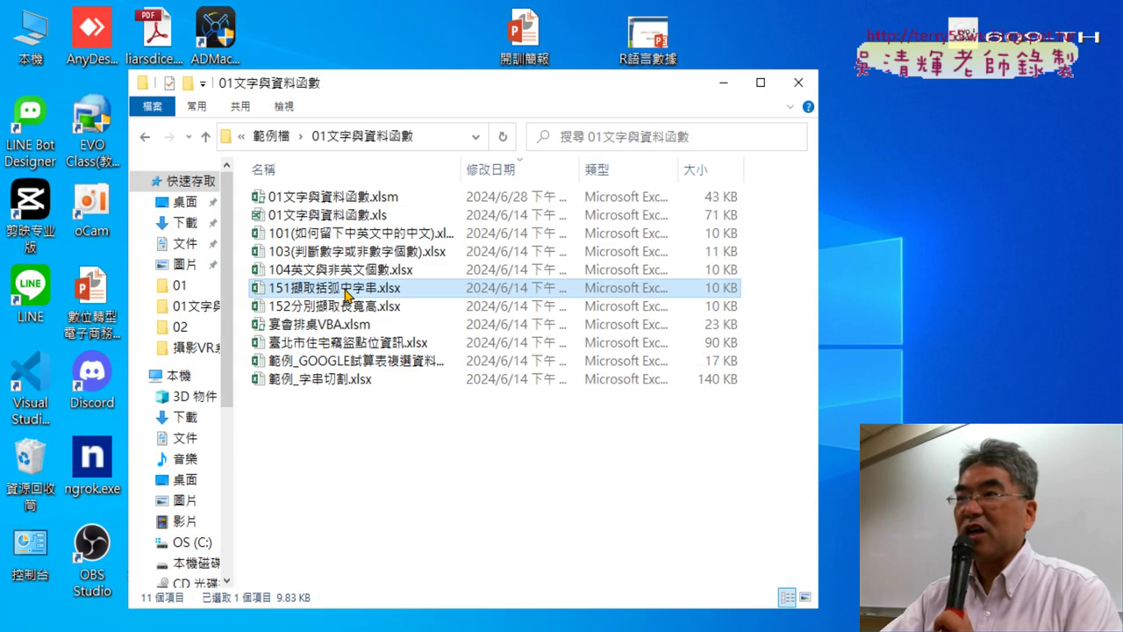
{"action": "double_click", "coordinate": [347, 291]}
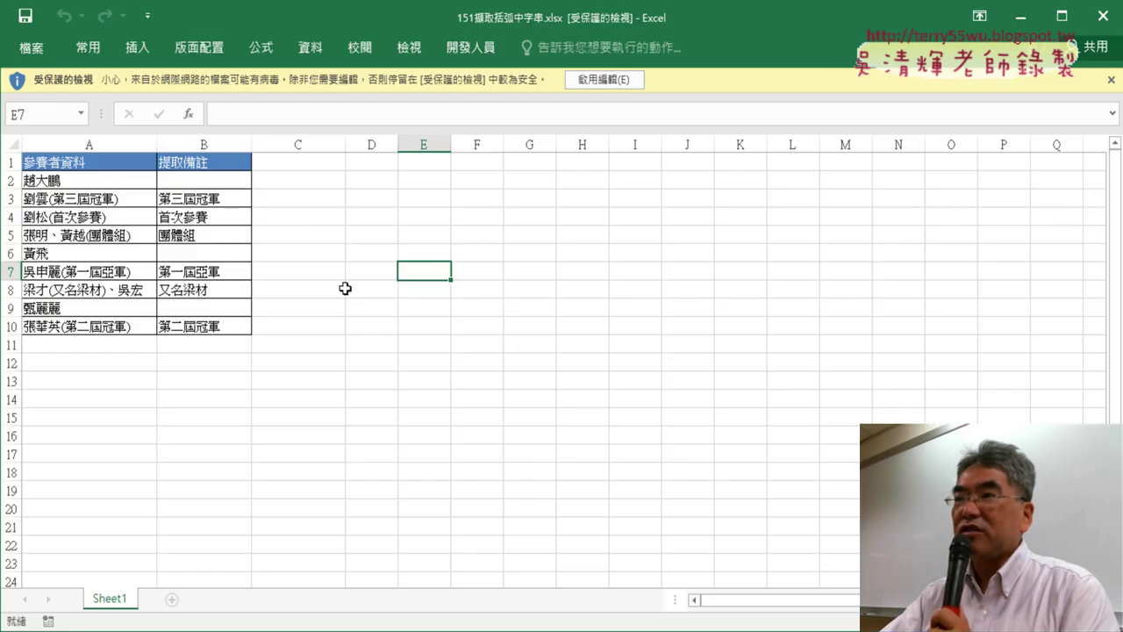
Enable editing on 151擷取括弧中字串.xlsx and maximize its window.
{"action": "left_click", "coordinate": [606, 79]}
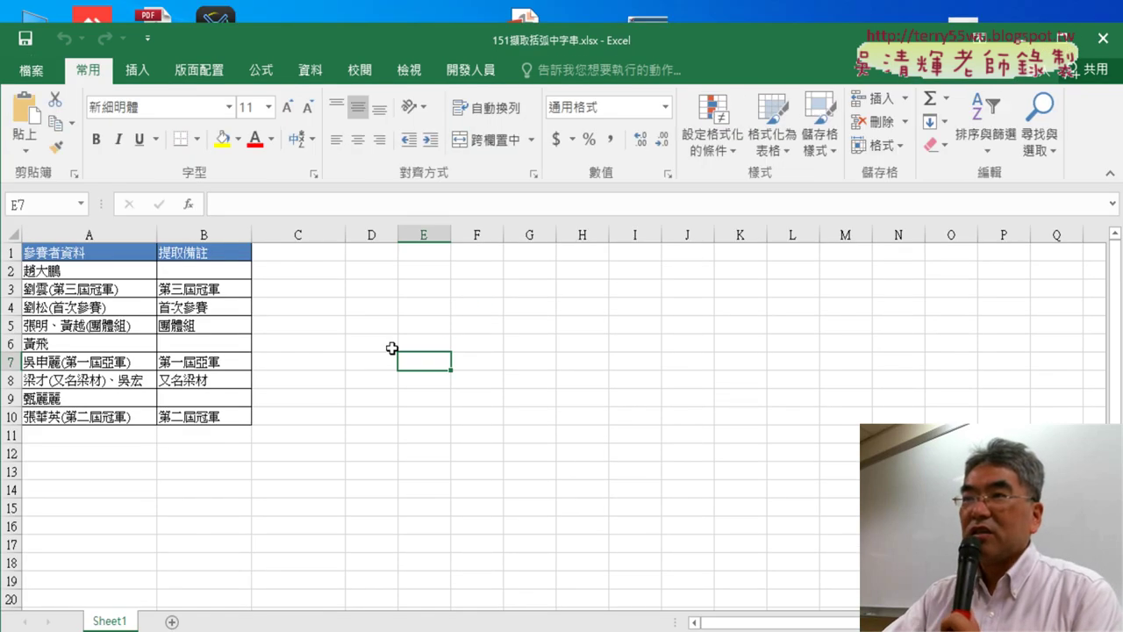
{"action": "left_click", "coordinate": [1062, 39]}
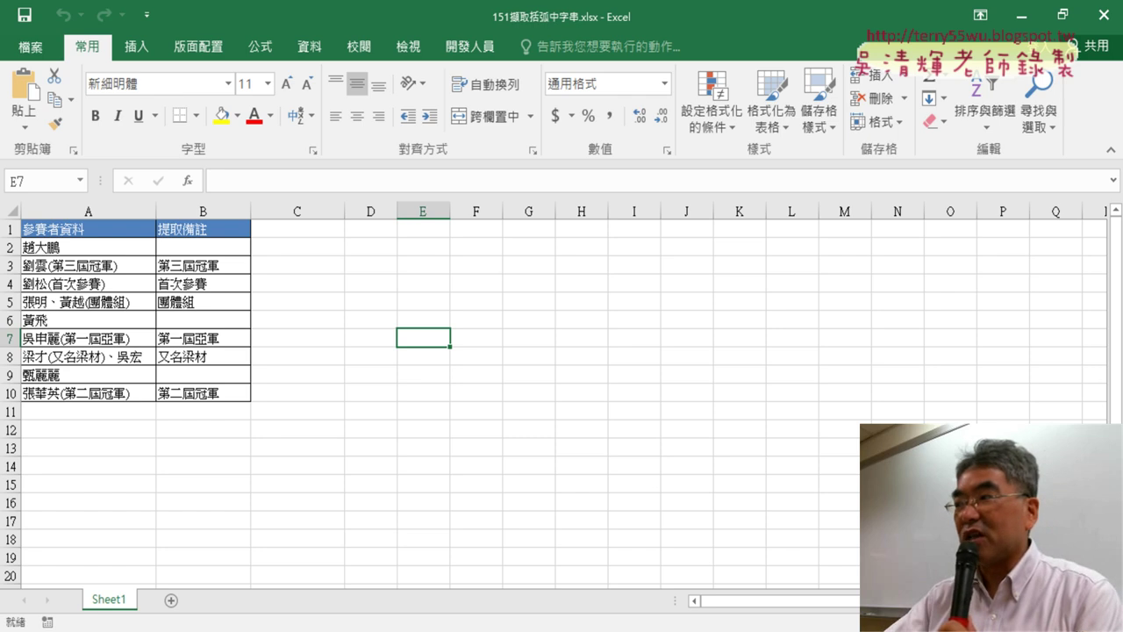
{"action": "scroll", "coordinate": [452, 348], "scroll_direction": "up", "scroll_amount": 1, "text": "ctrl"}
{"action": "scroll", "coordinate": [452, 348], "scroll_direction": "up", "scroll_amount": 3, "text": "ctrl"}
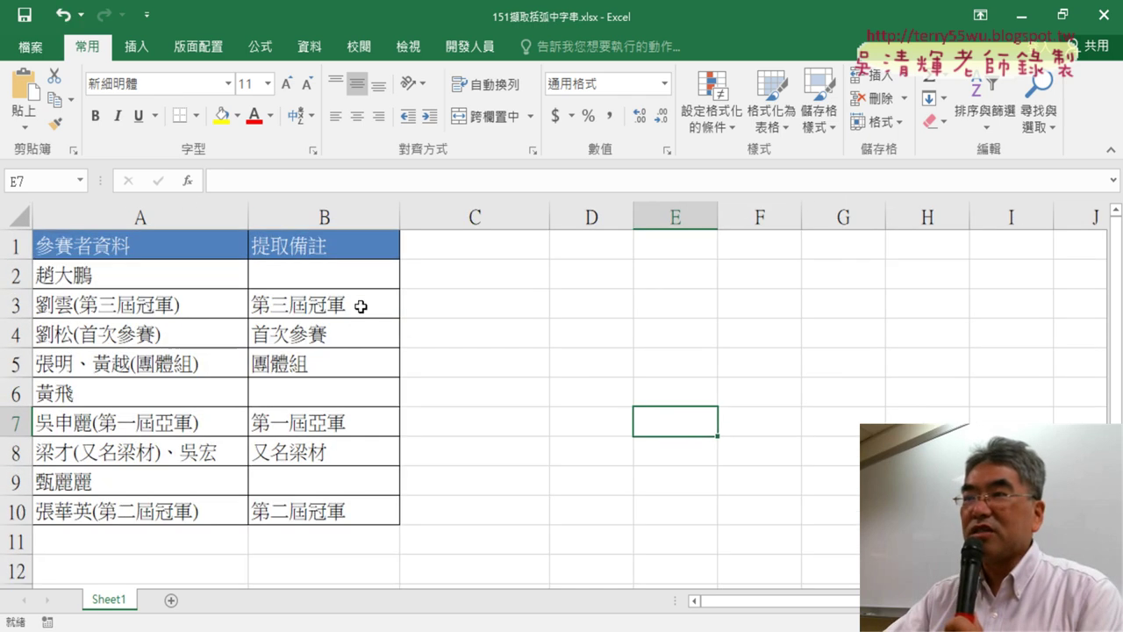
Delete B2:B10, undo to restore the IFERROR formulas, then delete them again.
{"action": "left_click_drag", "start_coordinate": [329, 272], "coordinate": [324, 512]}
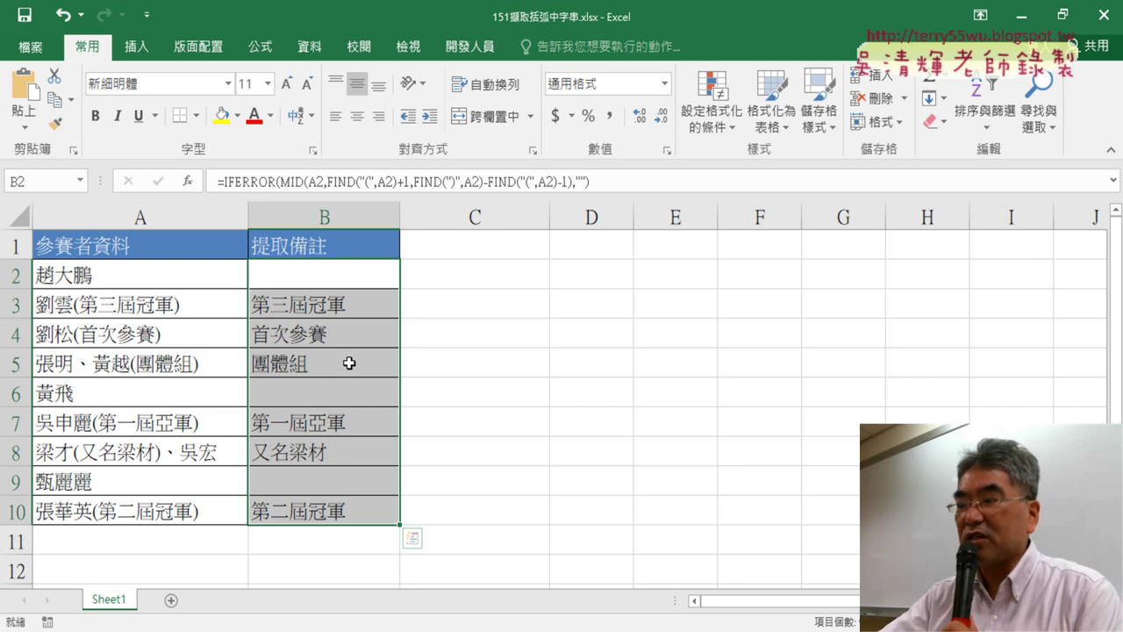
{"action": "key", "text": "Delete"}
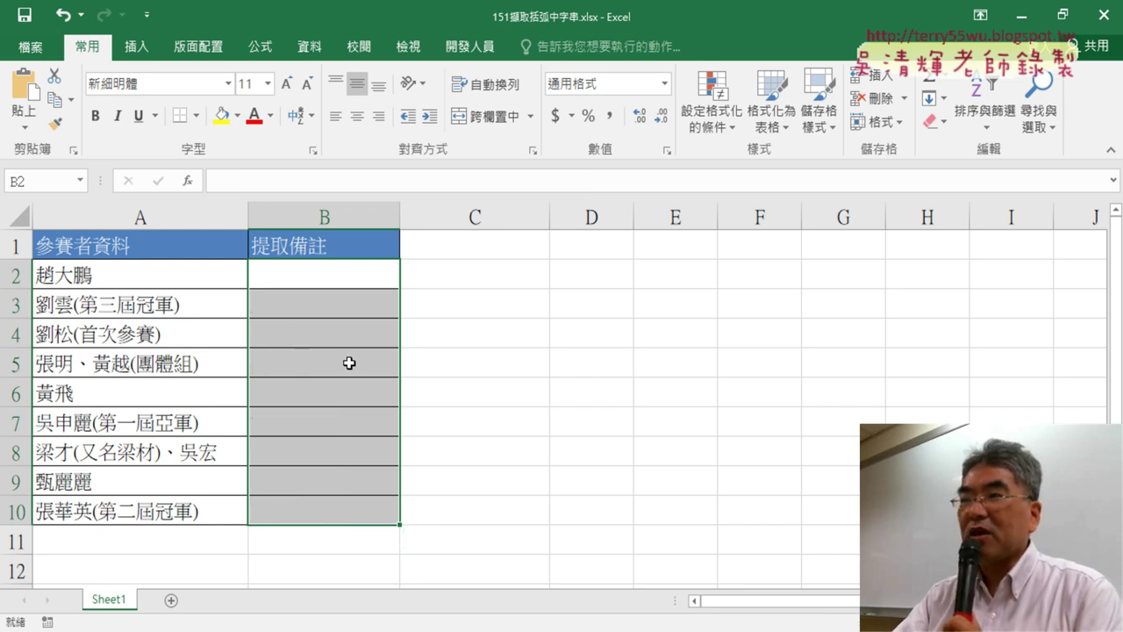
{"action": "key", "text": "ctrl+z"}
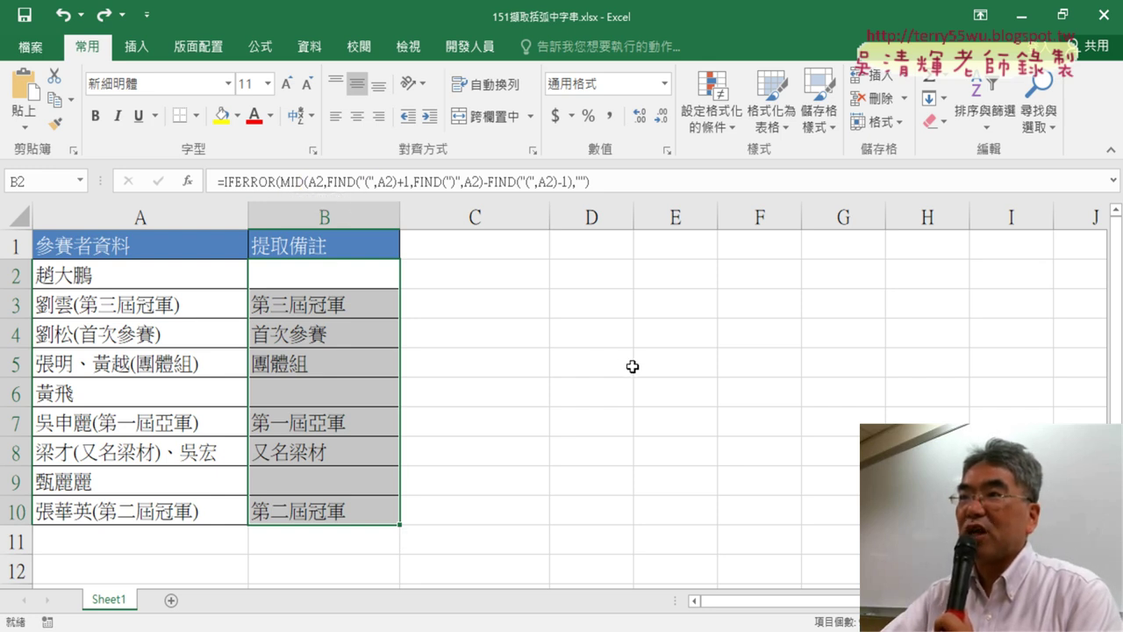
{"action": "key", "text": "Delete"}
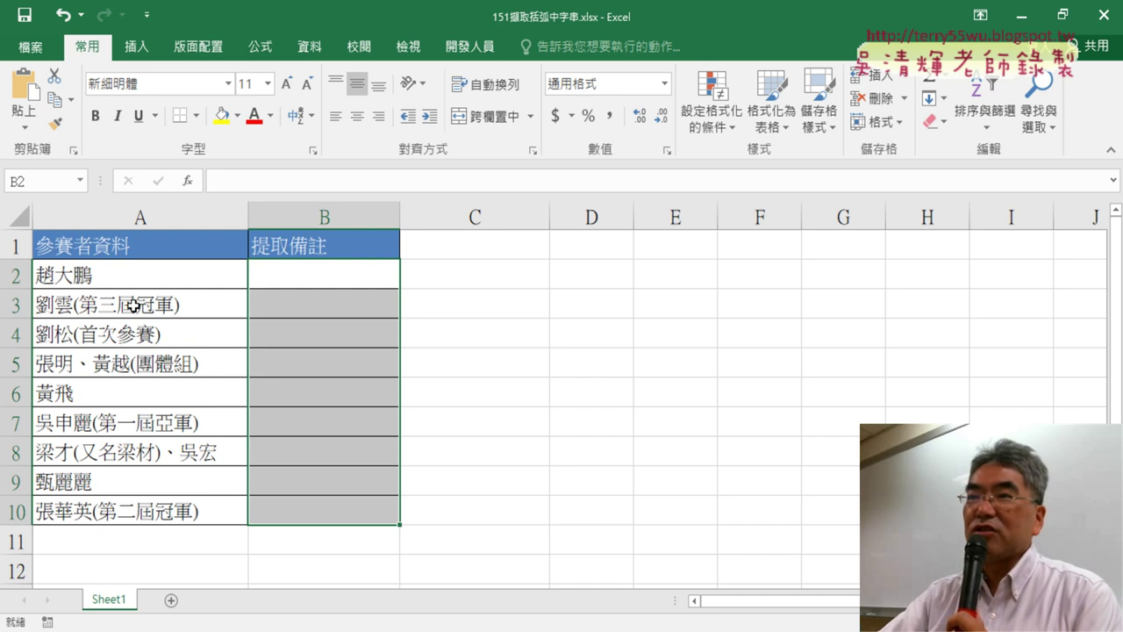
{"action": "left_click", "coordinate": [132, 303]}
{"action": "double_click", "coordinate": [78, 305]}
{"action": "left_click_drag", "start_coordinate": [78, 305], "coordinate": [151, 305]}
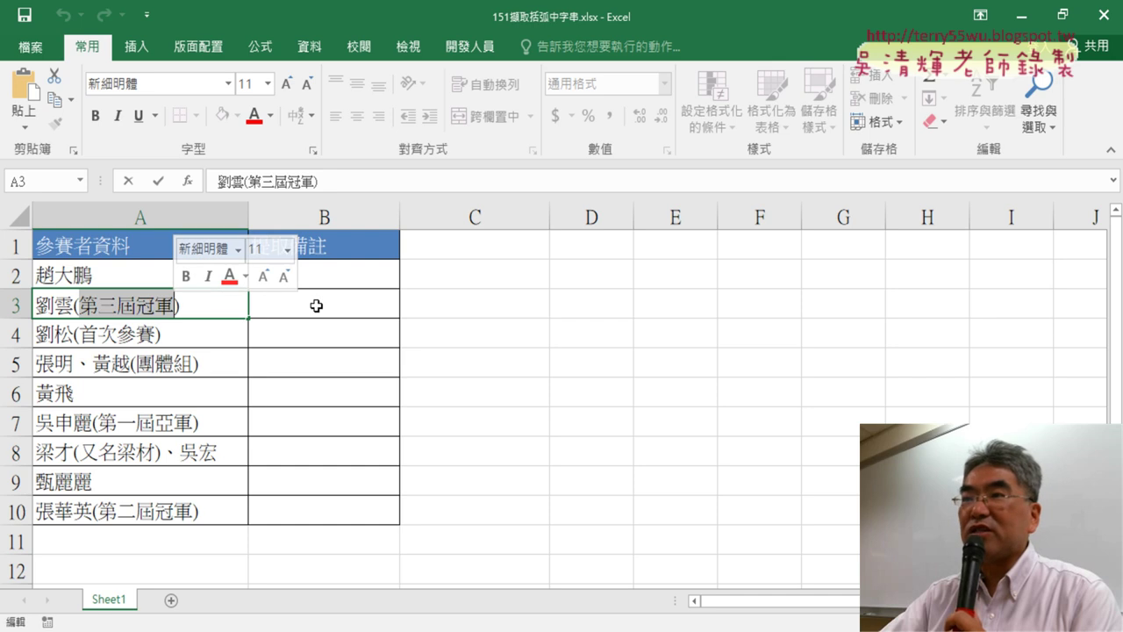
{"action": "left_click", "coordinate": [141, 272]}
{"action": "left_click", "coordinate": [324, 274]}
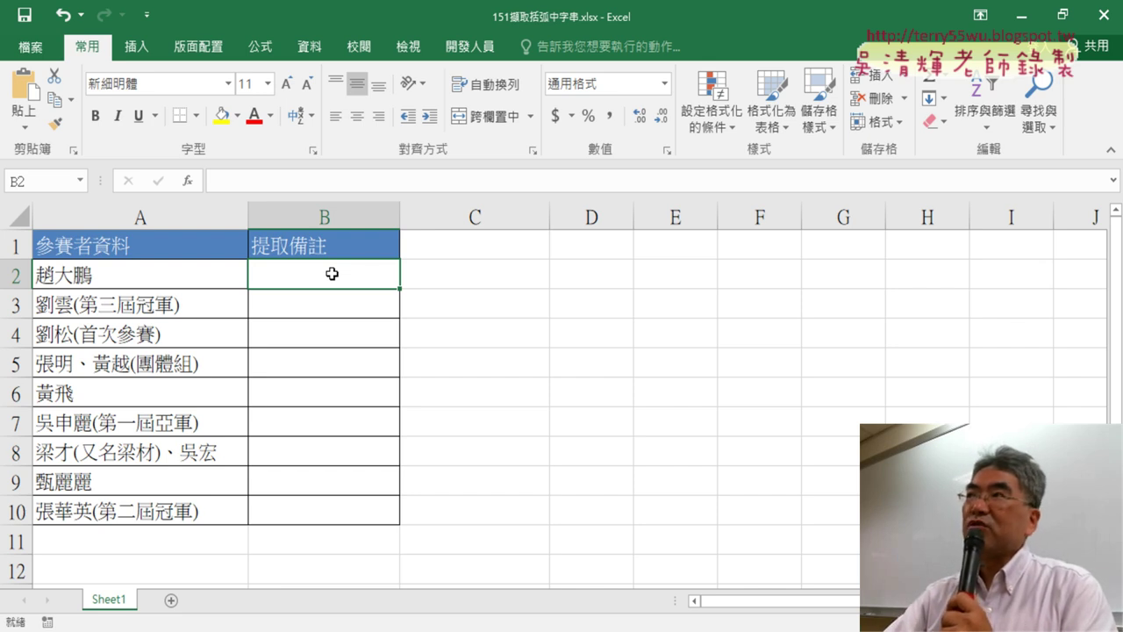
{"action": "double_click", "coordinate": [101, 308]}
{"action": "left_click_drag", "start_coordinate": [79, 307], "coordinate": [170, 307]}
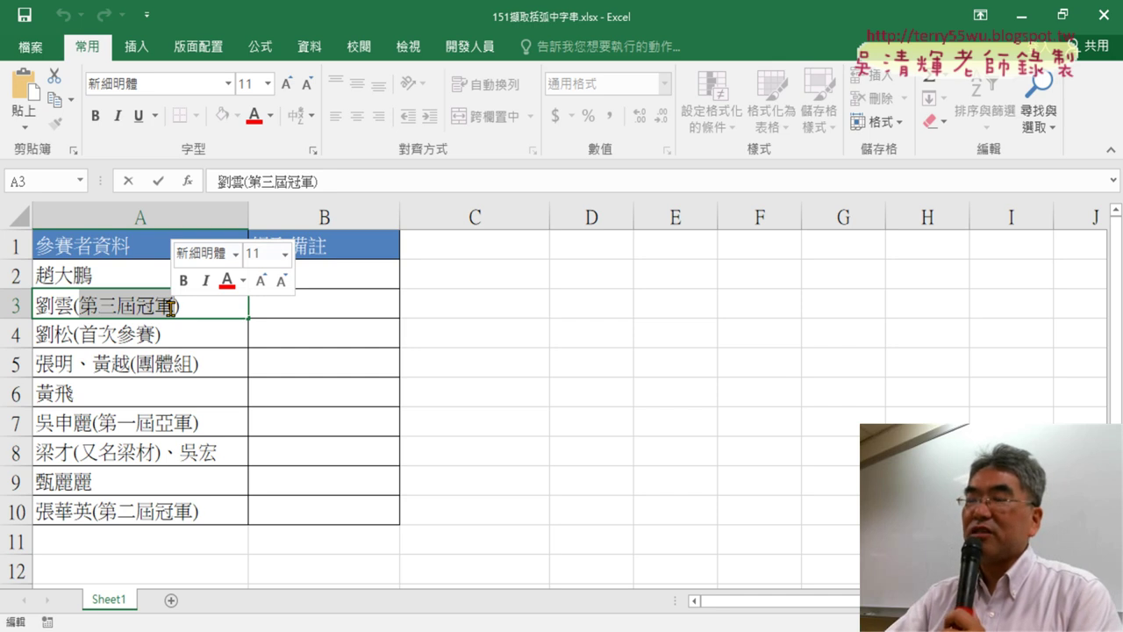
{"action": "left_click", "coordinate": [329, 306]}
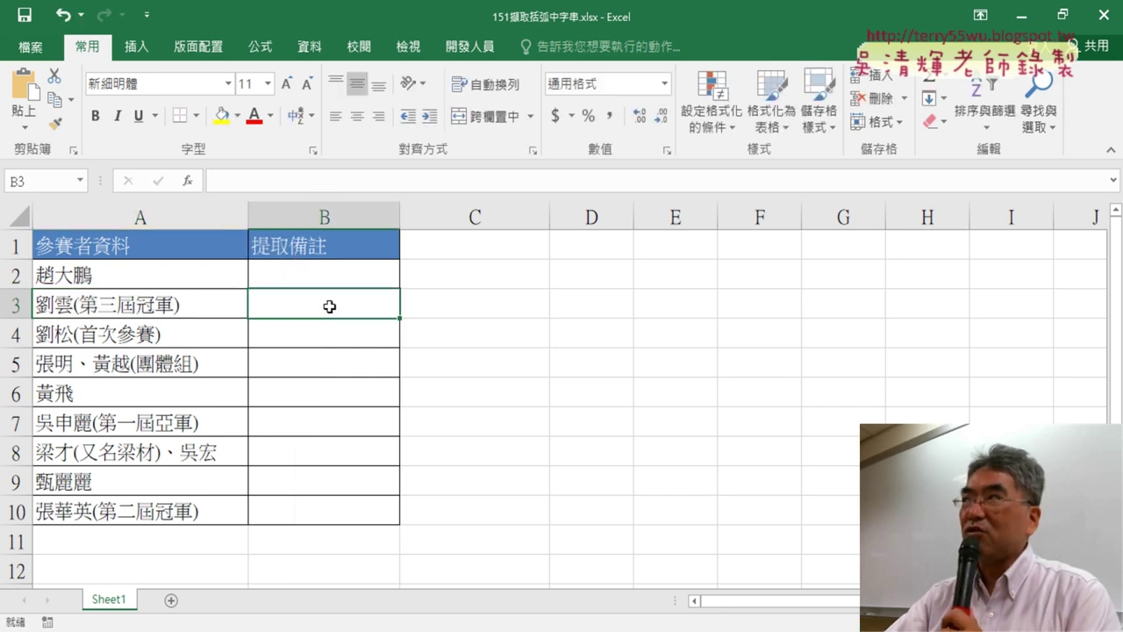
Insert a function into B3, choosing MID from the 文字 category.
{"action": "left_click", "coordinate": [187, 186]}
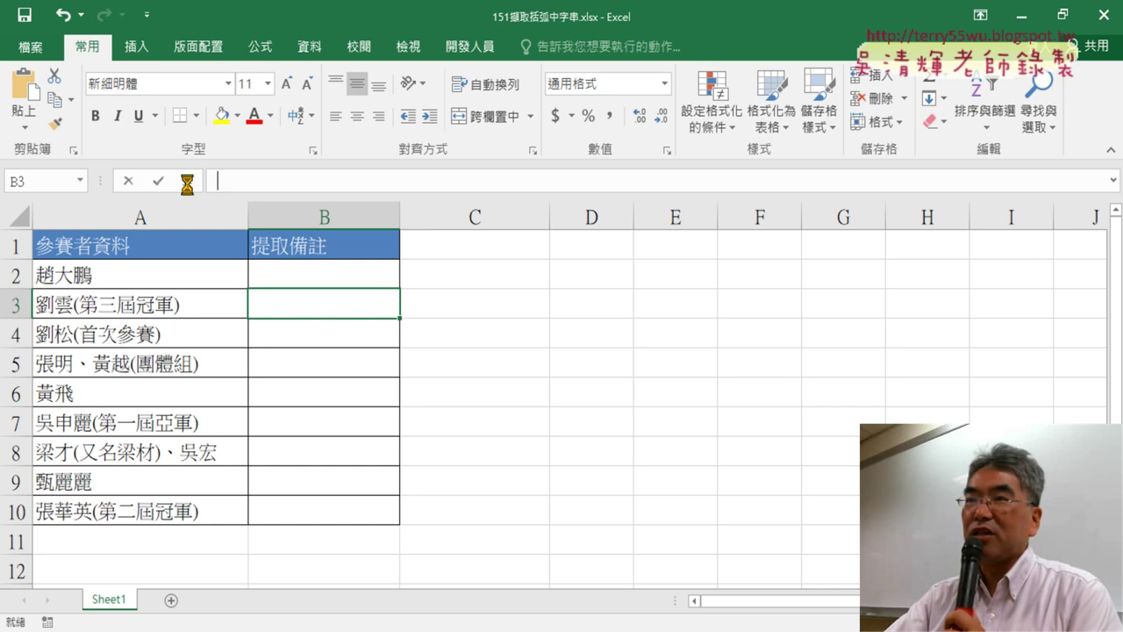
{"action": "left_click", "coordinate": [974, 175]}
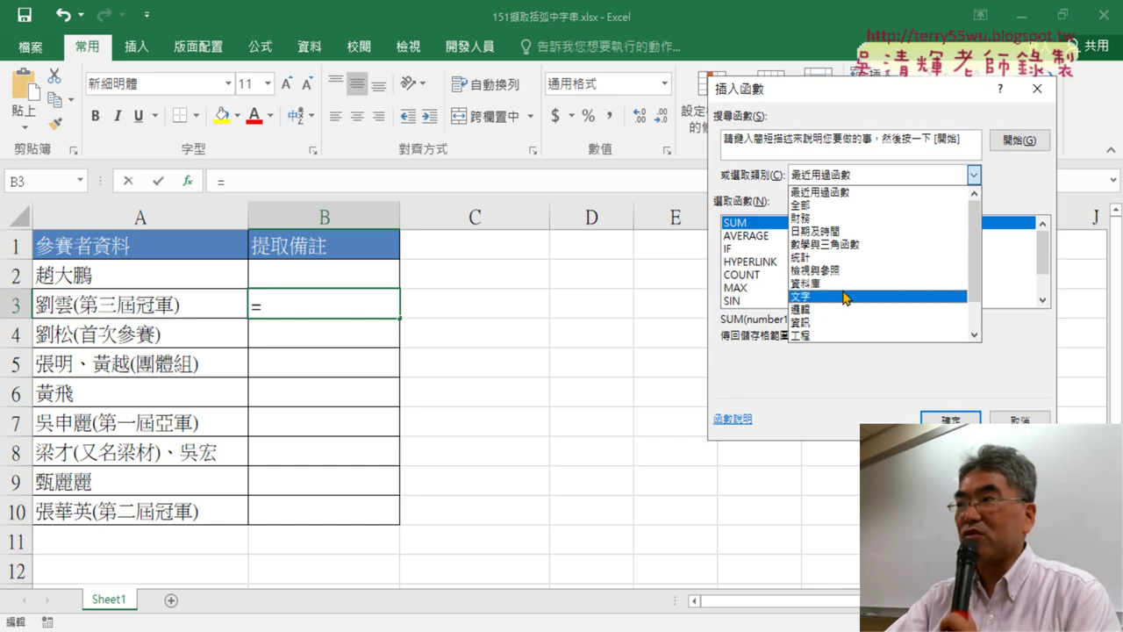
{"action": "left_click", "coordinate": [815, 298]}
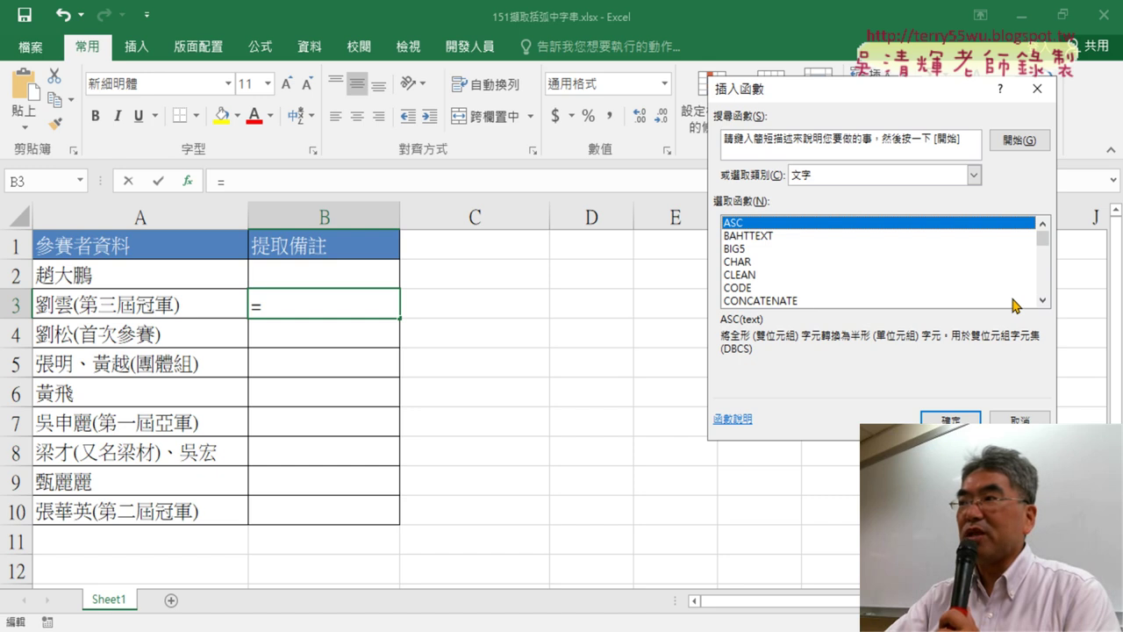
{"action": "left_click", "coordinate": [1042, 300]}
{"action": "scroll", "coordinate": [1043, 300], "scroll_direction": "down", "scroll_amount": 1}
{"action": "scroll", "coordinate": [1042, 300], "scroll_direction": "down", "scroll_amount": 1}
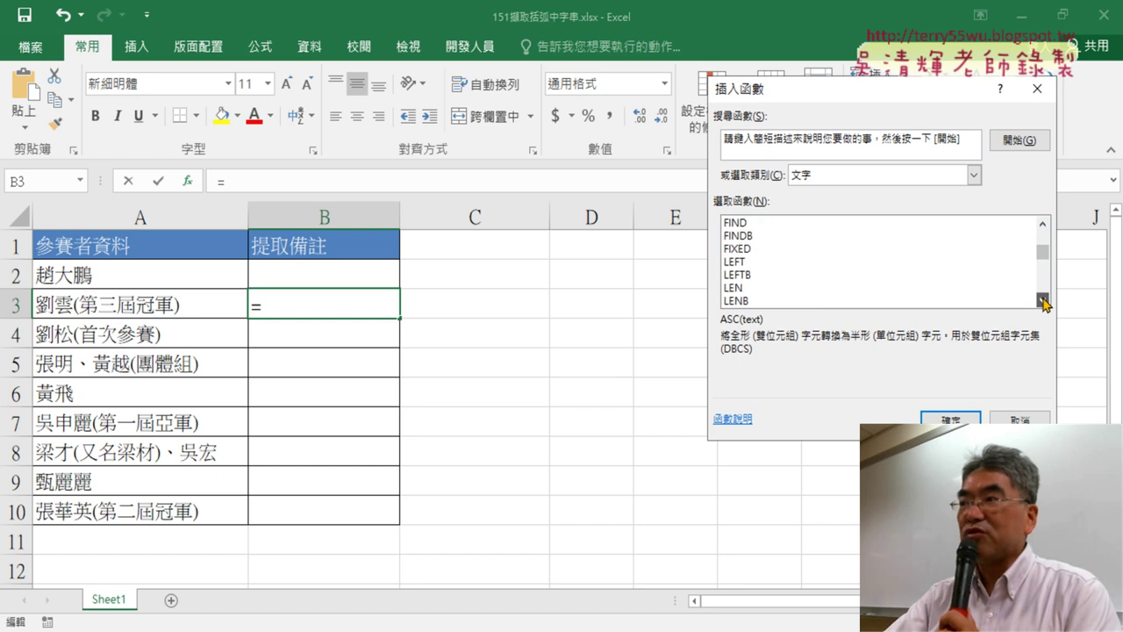
{"action": "scroll", "coordinate": [1042, 300], "scroll_direction": "down", "scroll_amount": 1}
{"action": "left_click", "coordinate": [1042, 300]}
{"action": "left_click", "coordinate": [741, 277]}
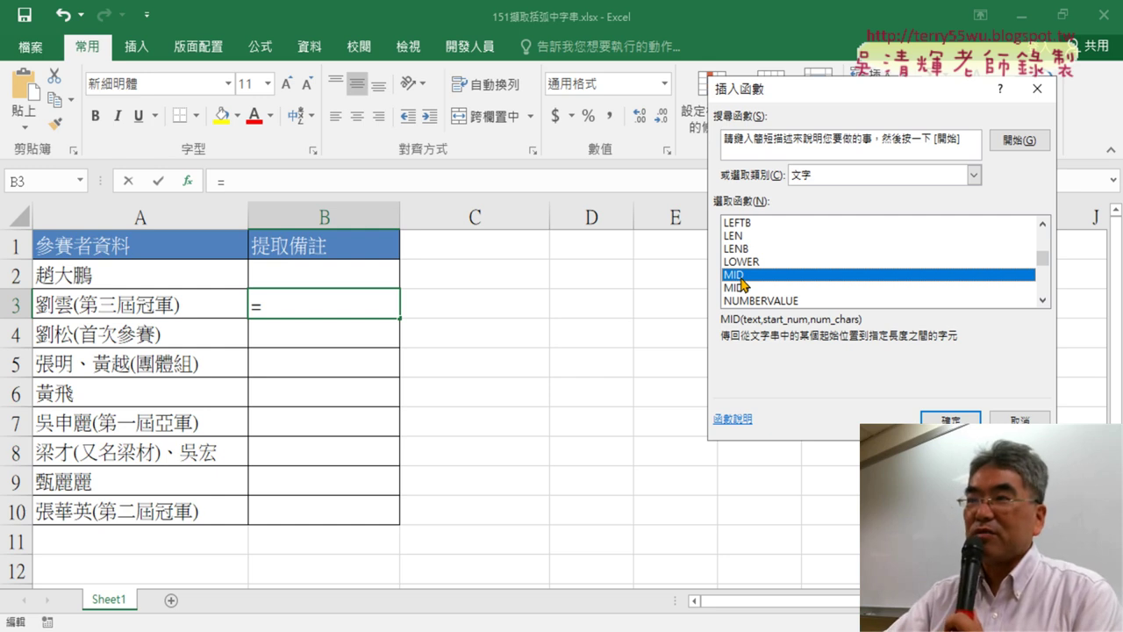
{"action": "left_click", "coordinate": [950, 419]}
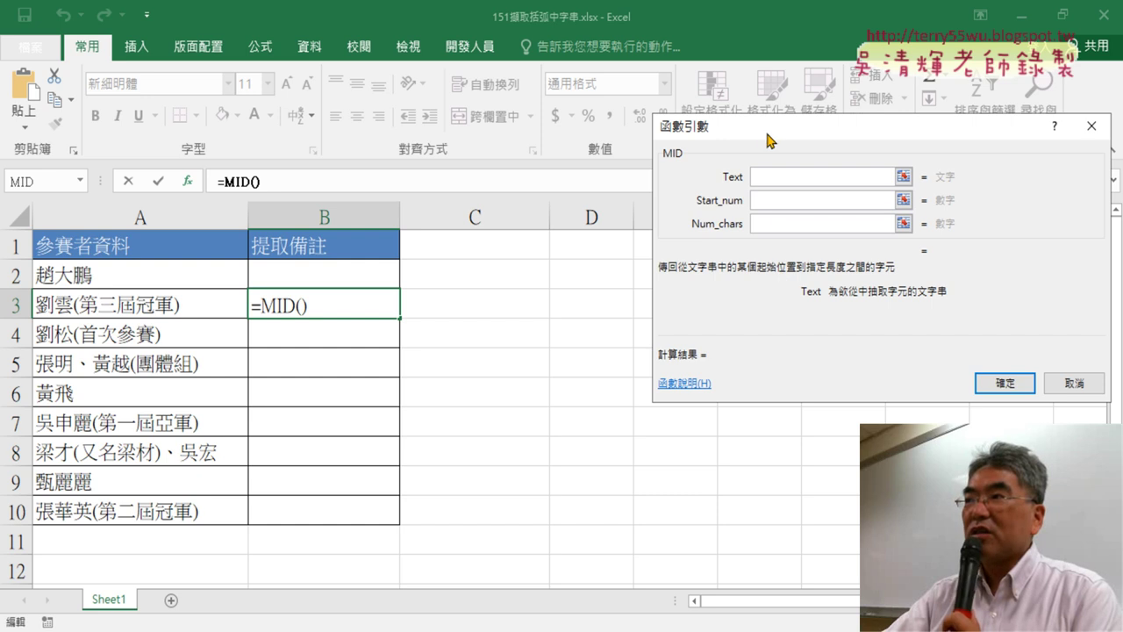
Set MID's arguments to A3, start 4 and 5 characters, giving =MID(A3,4,5).
{"action": "left_click_drag", "start_coordinate": [766, 140], "coordinate": [486, 204]}
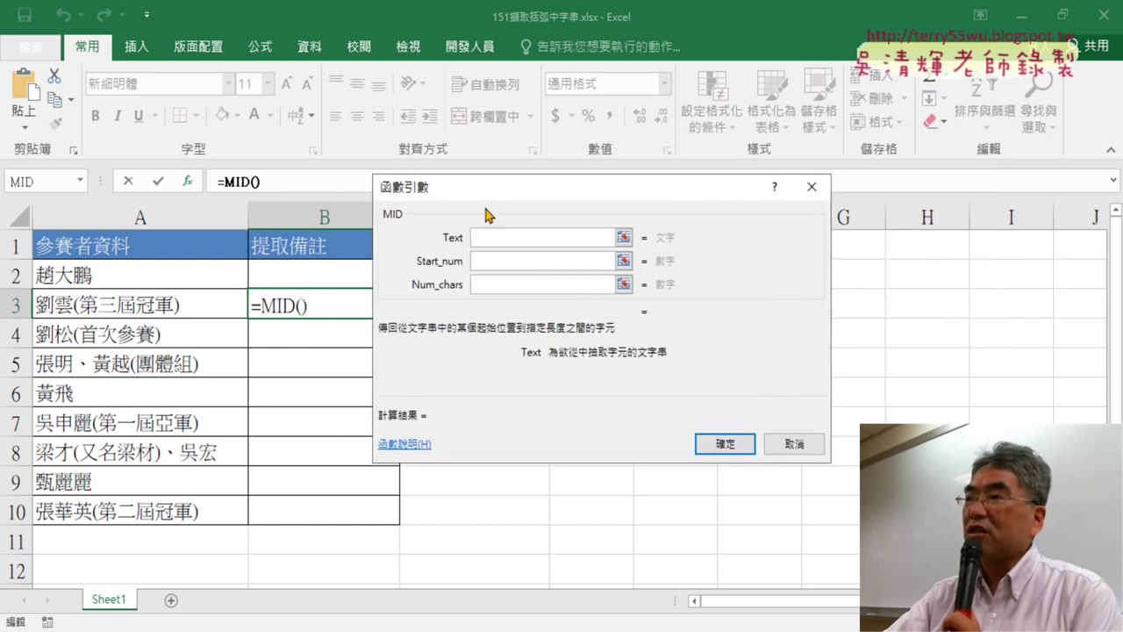
{"action": "left_click", "coordinate": [481, 236]}
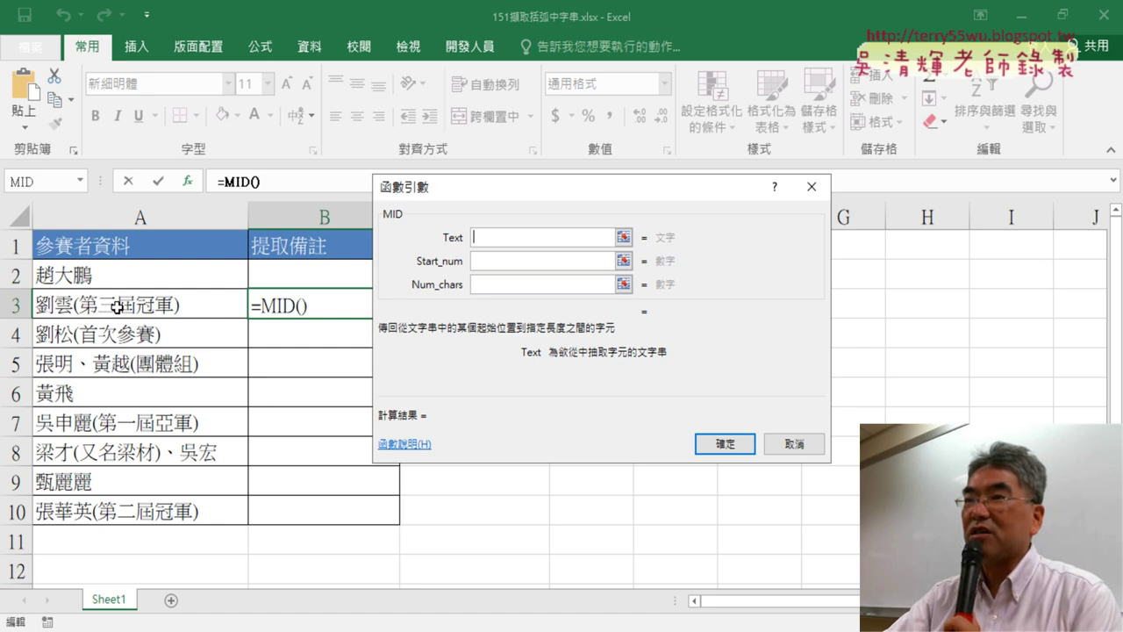
{"action": "left_click", "coordinate": [116, 307]}
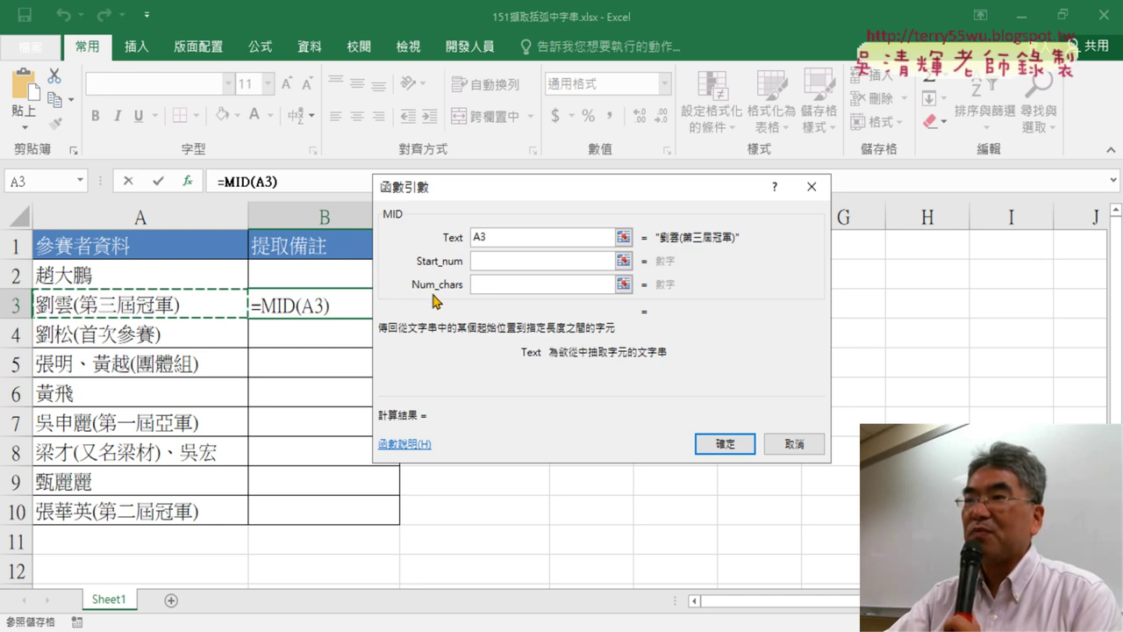
{"action": "left_click", "coordinate": [493, 260]}
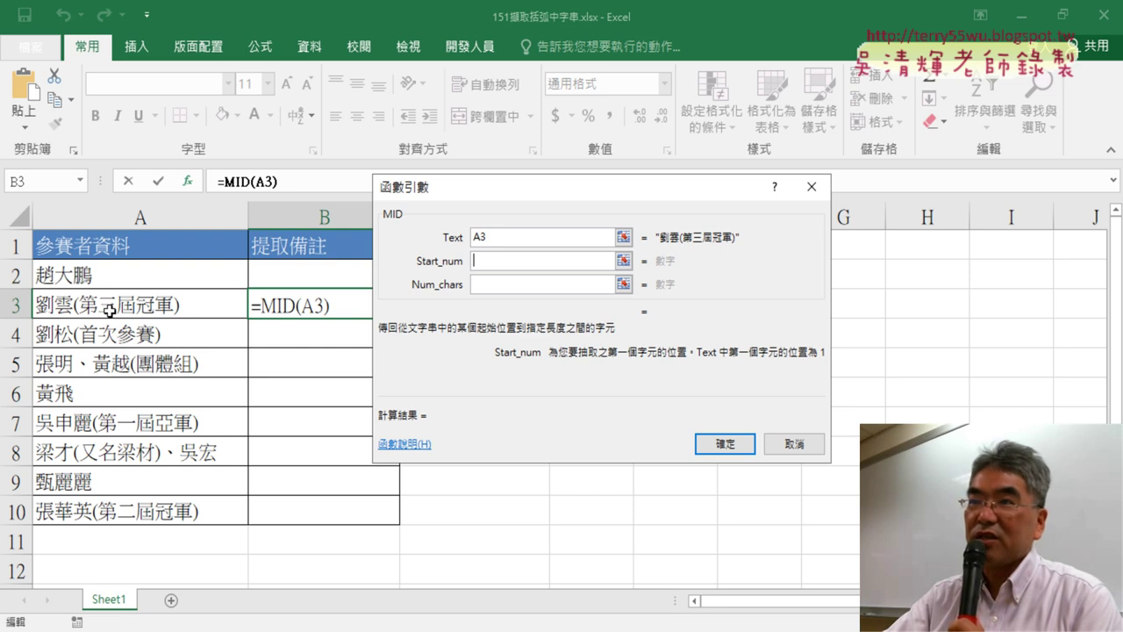
{"action": "type", "text": "4"}
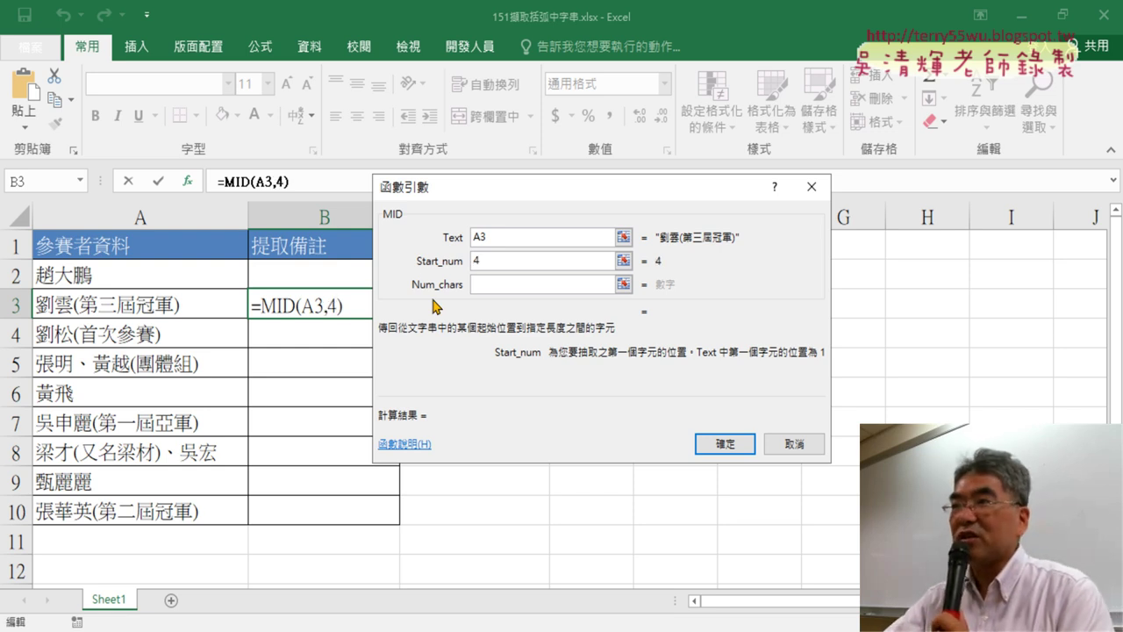
{"action": "left_click", "coordinate": [484, 283]}
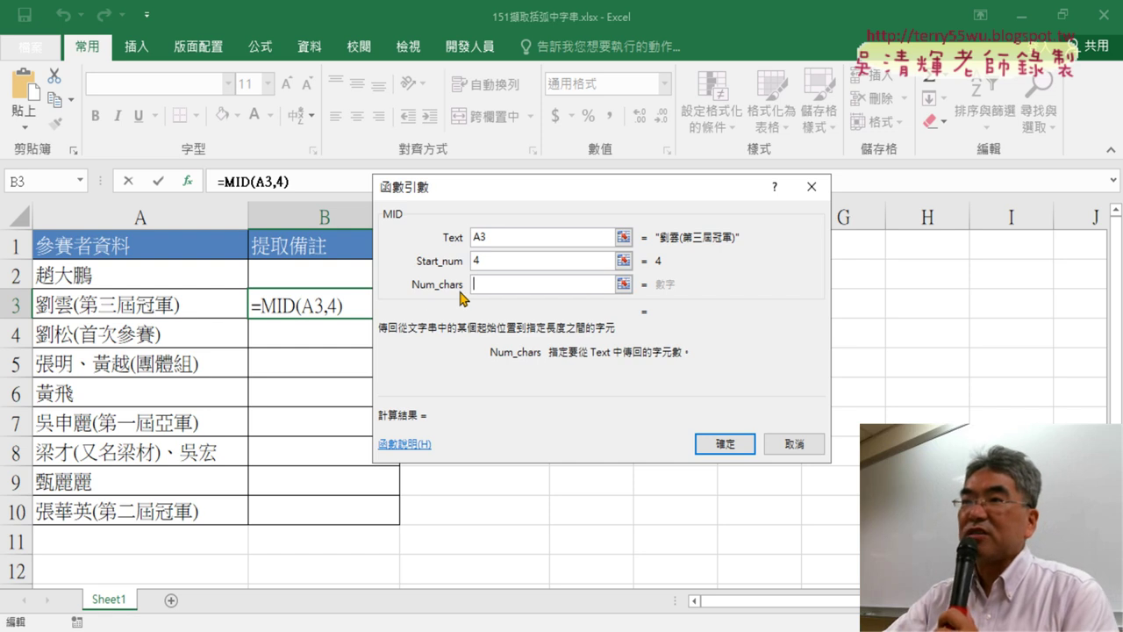
{"action": "type", "text": "5"}
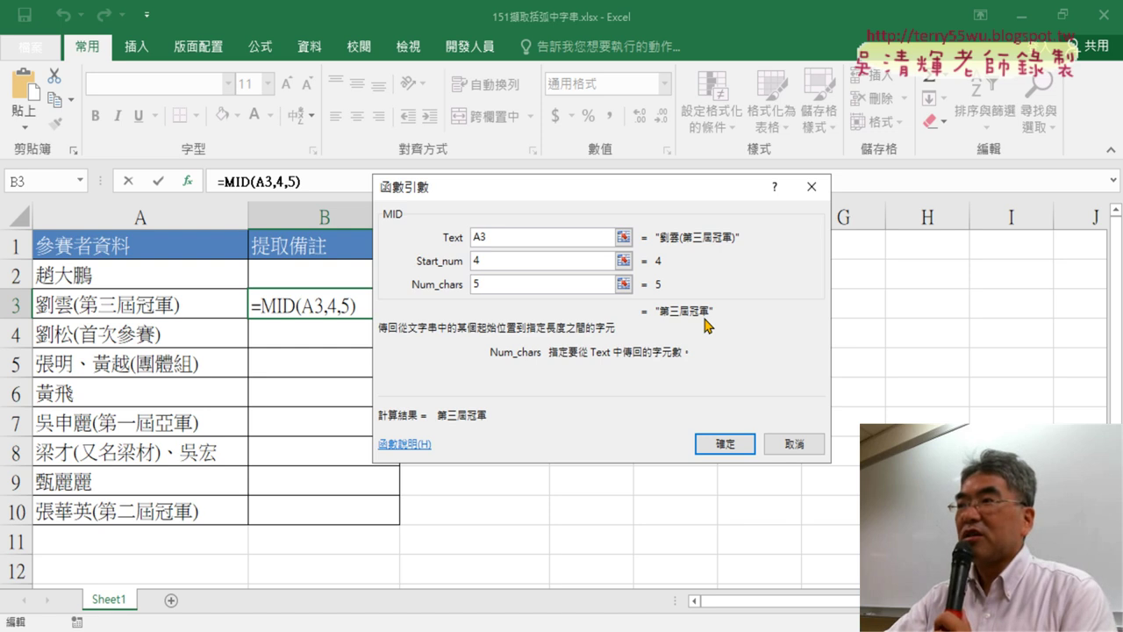
{"action": "left_click", "coordinate": [726, 445]}
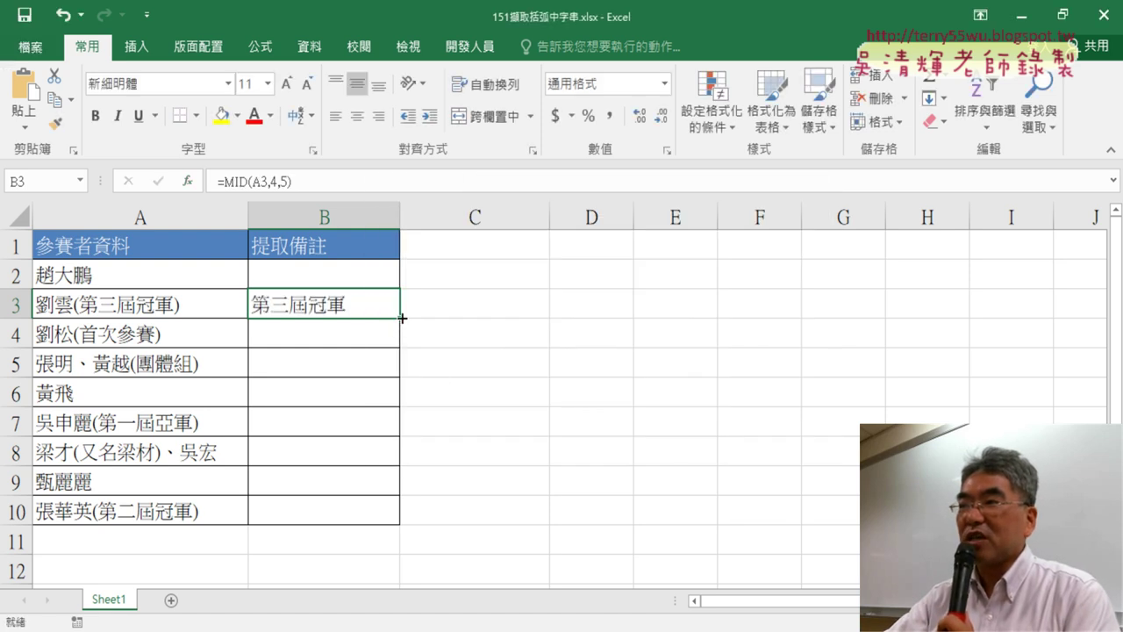
Fill B3's MID formula down to B10, undo it, then delete B3.
{"action": "left_click_drag", "start_coordinate": [402, 319], "coordinate": [402, 525]}
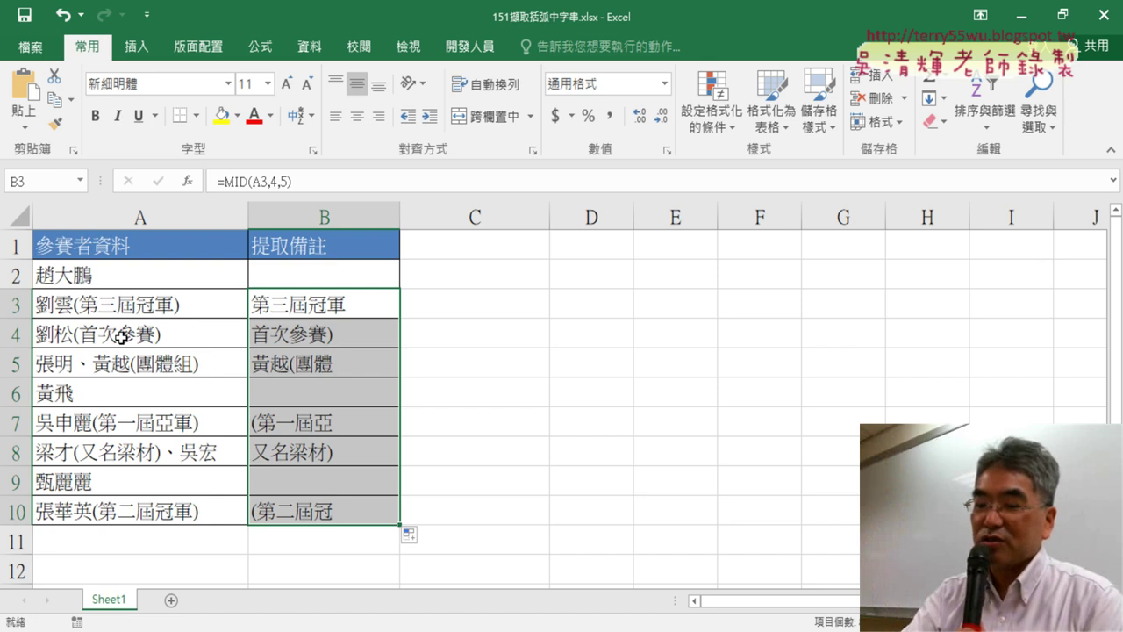
{"action": "key", "text": "ctrl+z"}
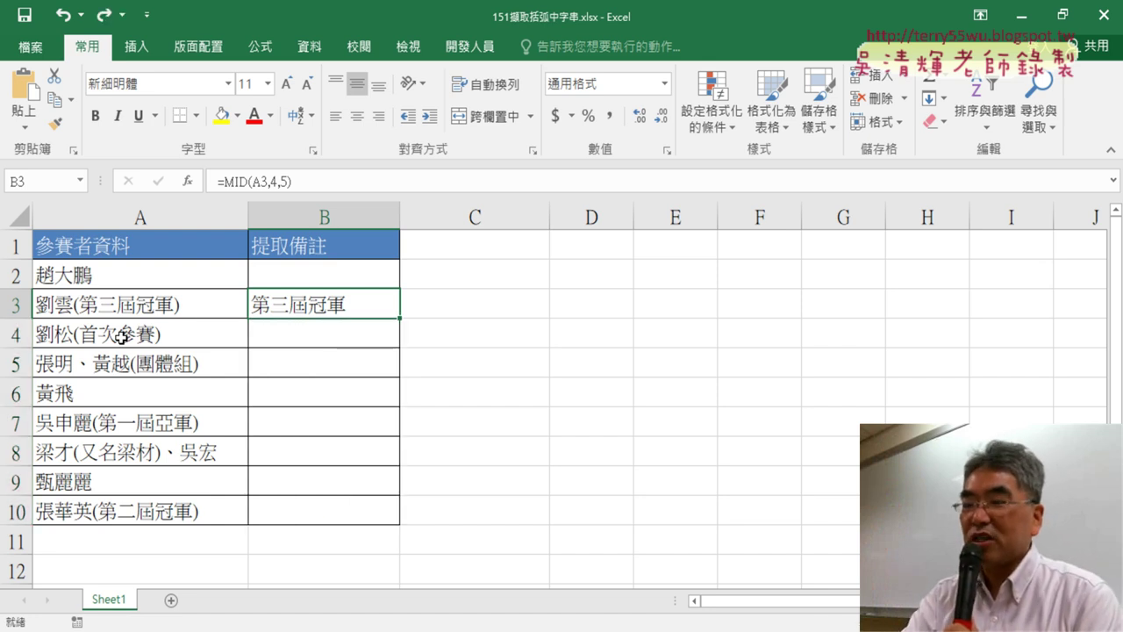
{"action": "key", "text": "Delete"}
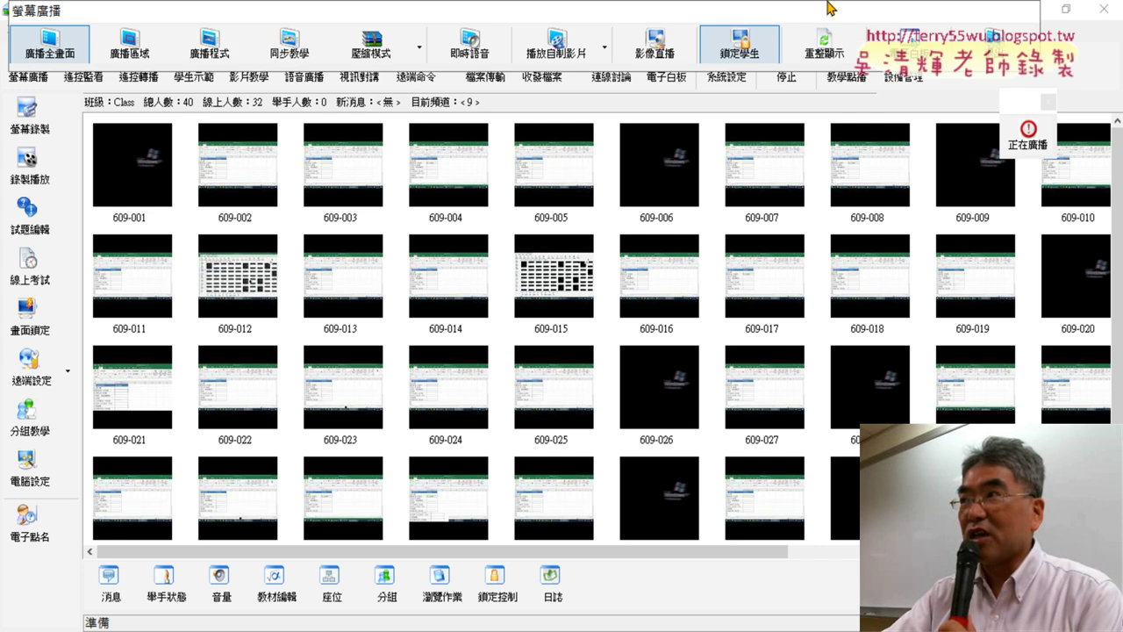
End the EVO teacher-screen broadcast so students see their own desktops again.
{"action": "left_click", "coordinate": [1104, 9]}
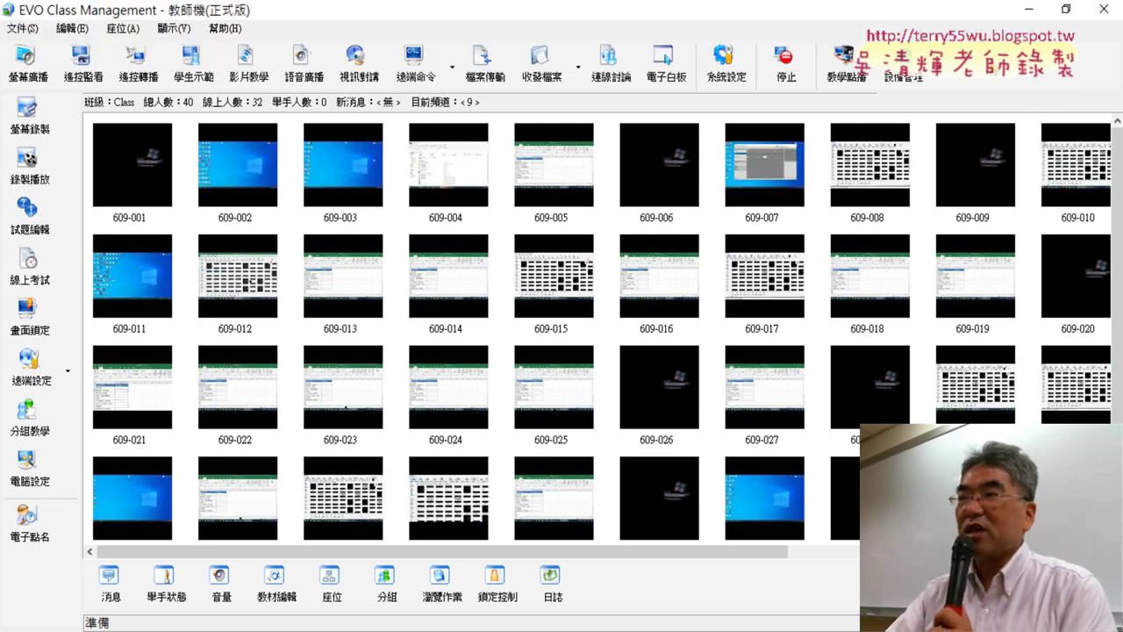